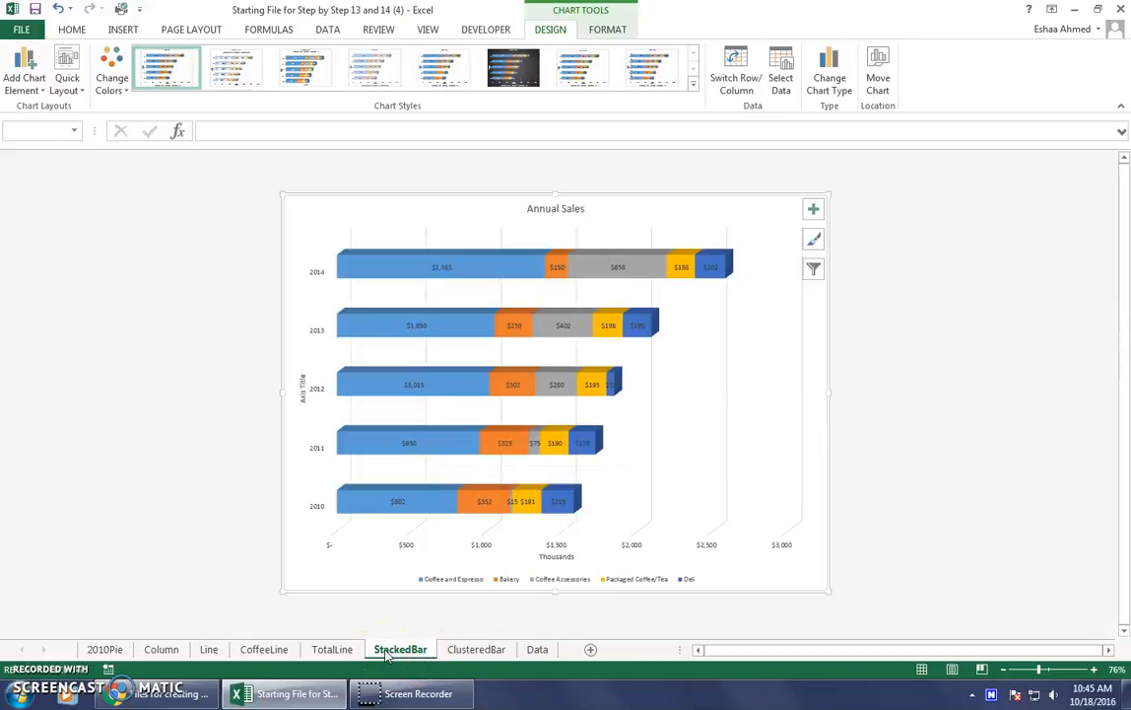
Delete the placeholder vertical axis title from the StackedBar chart and open the CoffeeLine chart sheet.
right_click(302, 388)
click(344, 394)
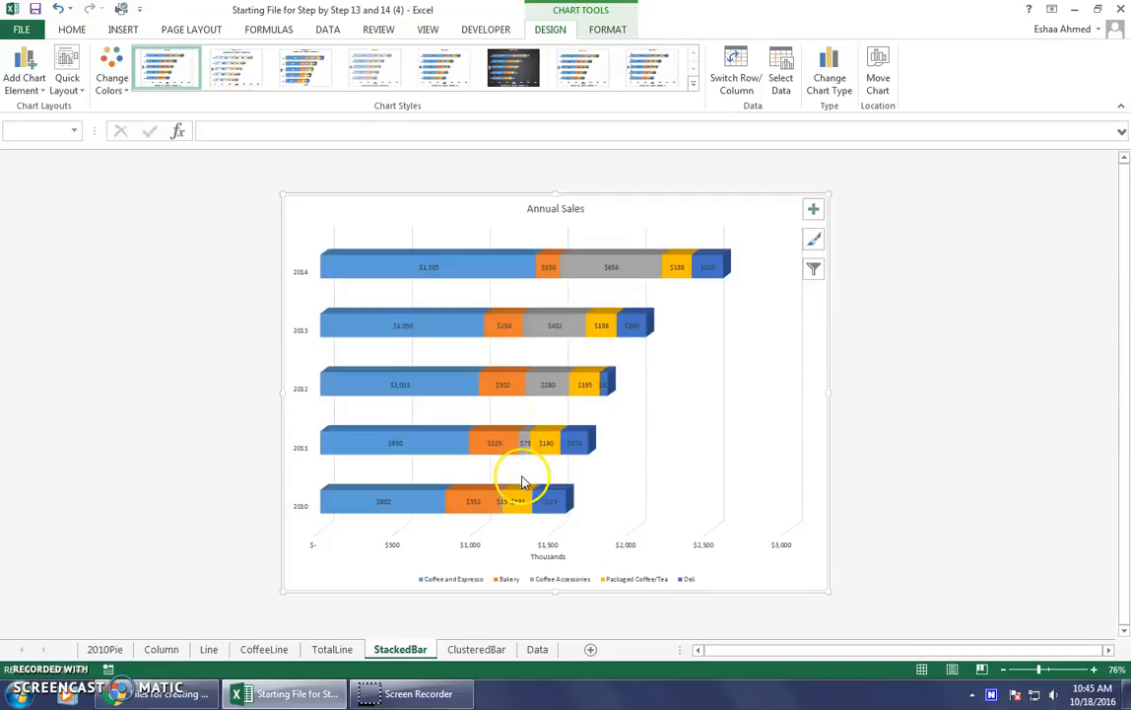
click(346, 654)
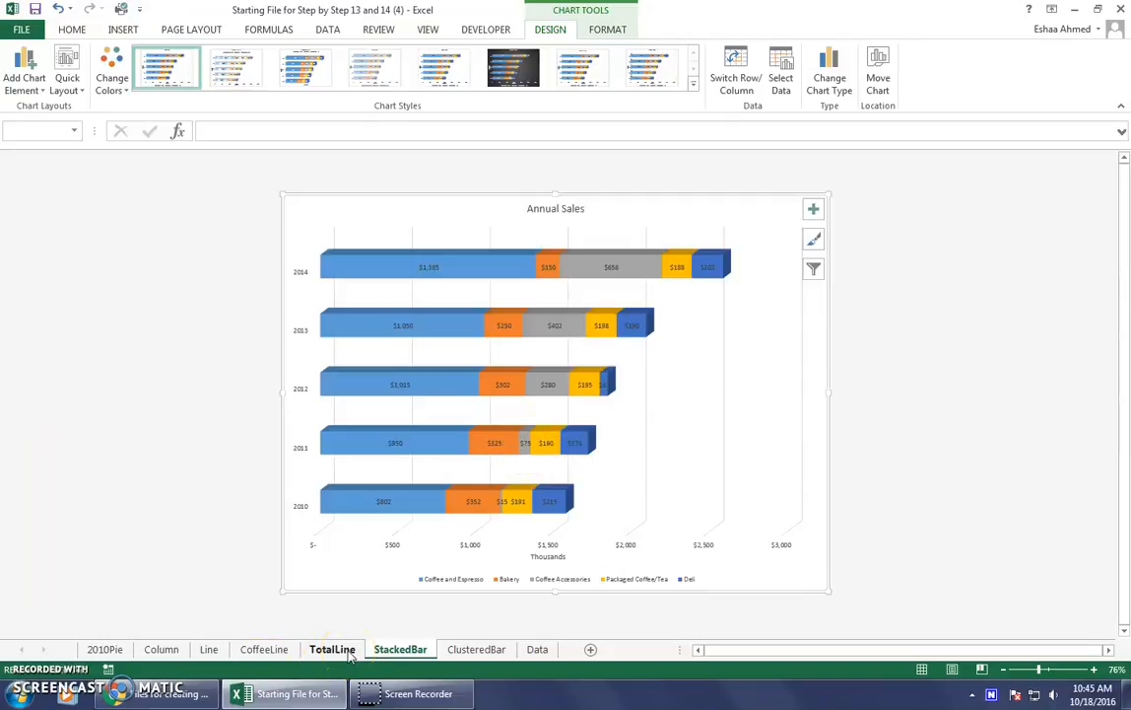
click(264, 650)
right_click(245, 399)
click(276, 407)
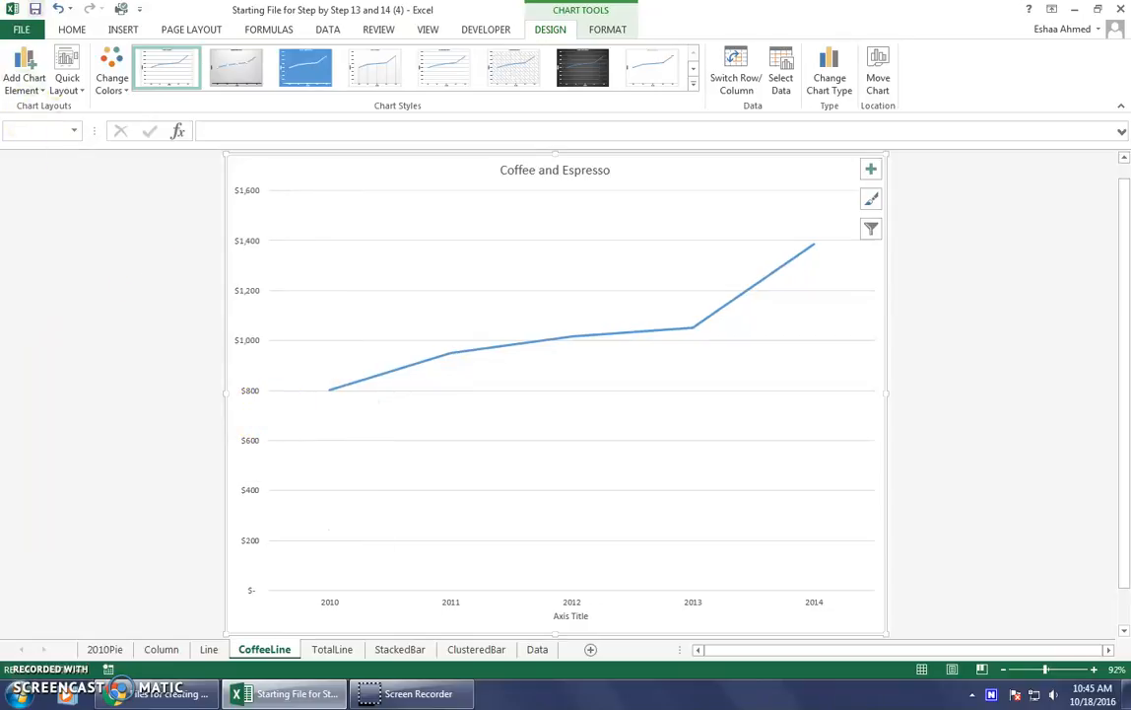
click(57, 9)
Delete the placeholder horizontal axis titles from the CoffeeLine and TotalLine charts.
right_click(580, 617)
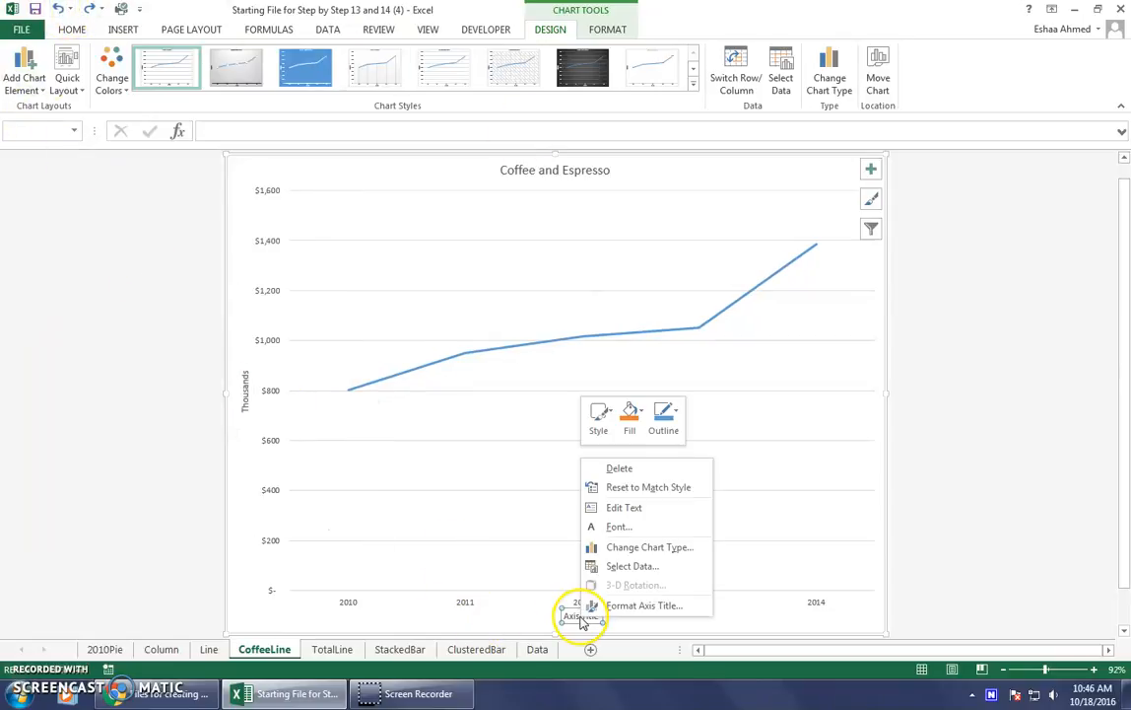
click(618, 467)
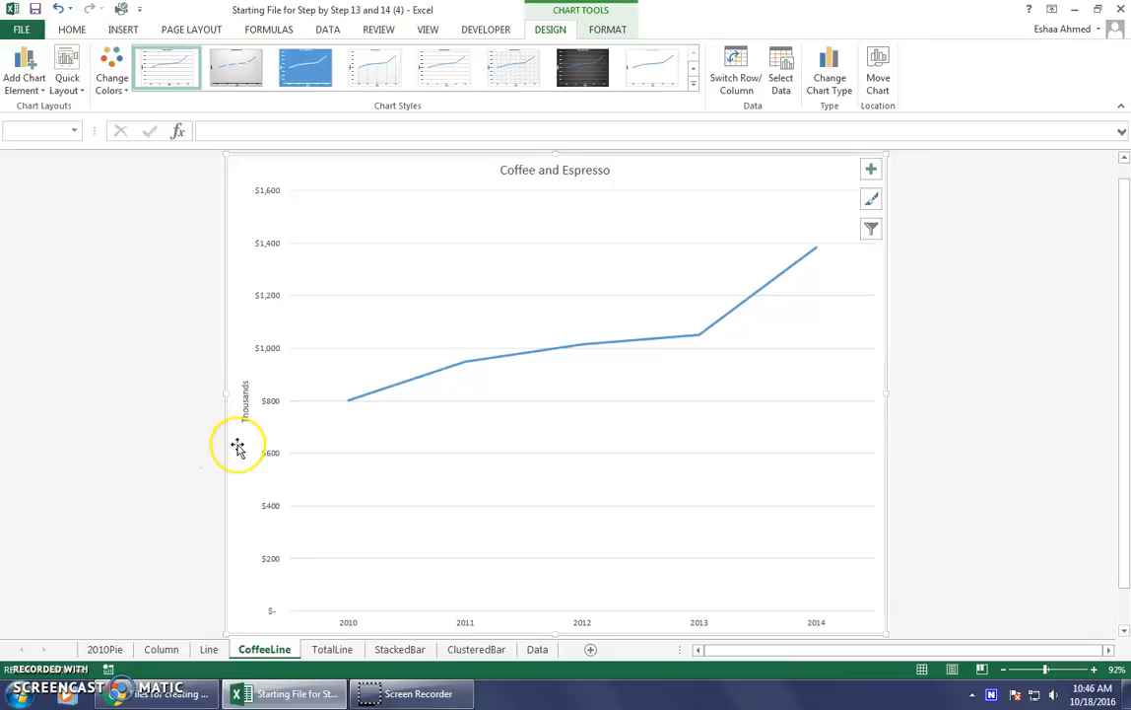
click(333, 649)
click(566, 619)
right_click(566, 619)
click(622, 470)
Delete the placeholder vertical axis title from the ClusteredBar chart.
click(493, 652)
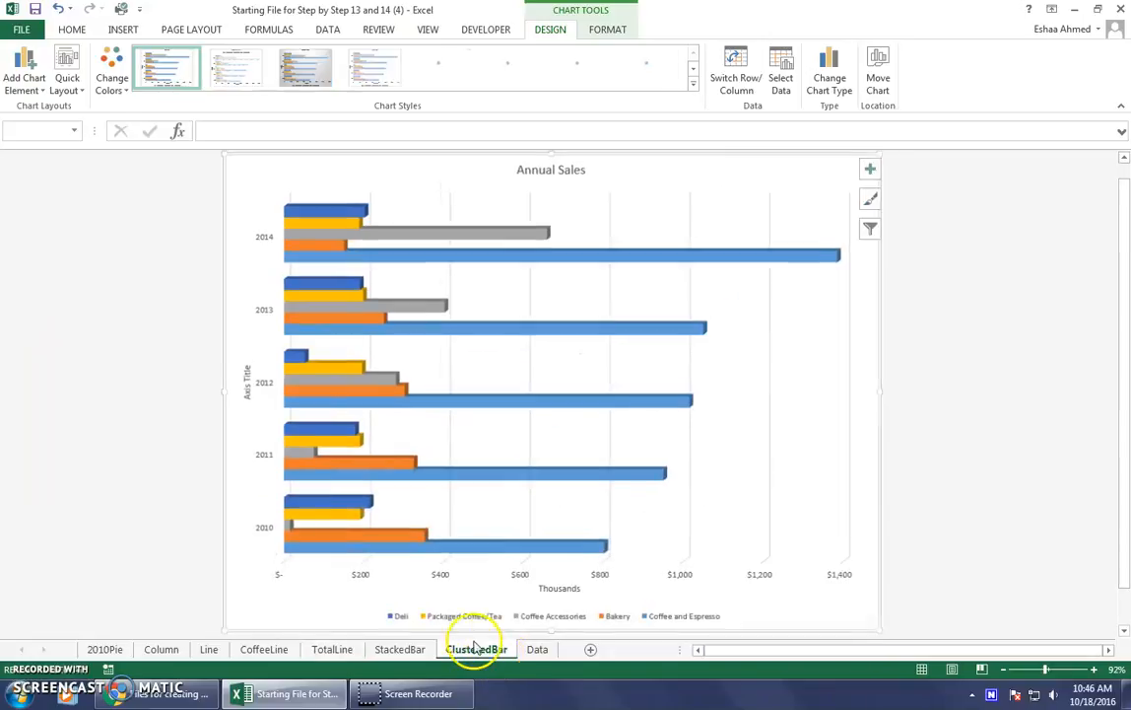
click(248, 379)
right_click(249, 380)
click(293, 388)
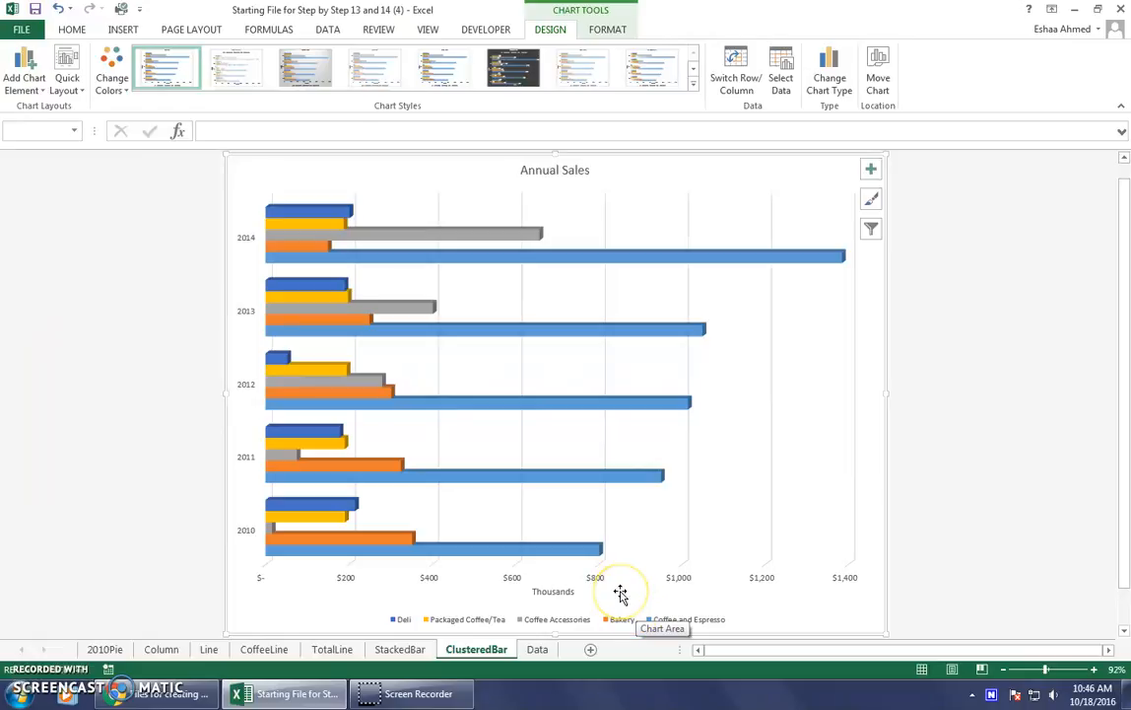
Create a copy of the StackedBar chart sheet in the same workbook, placed before the ClusteredBar sheet.
click(399, 649)
right_click(410, 651)
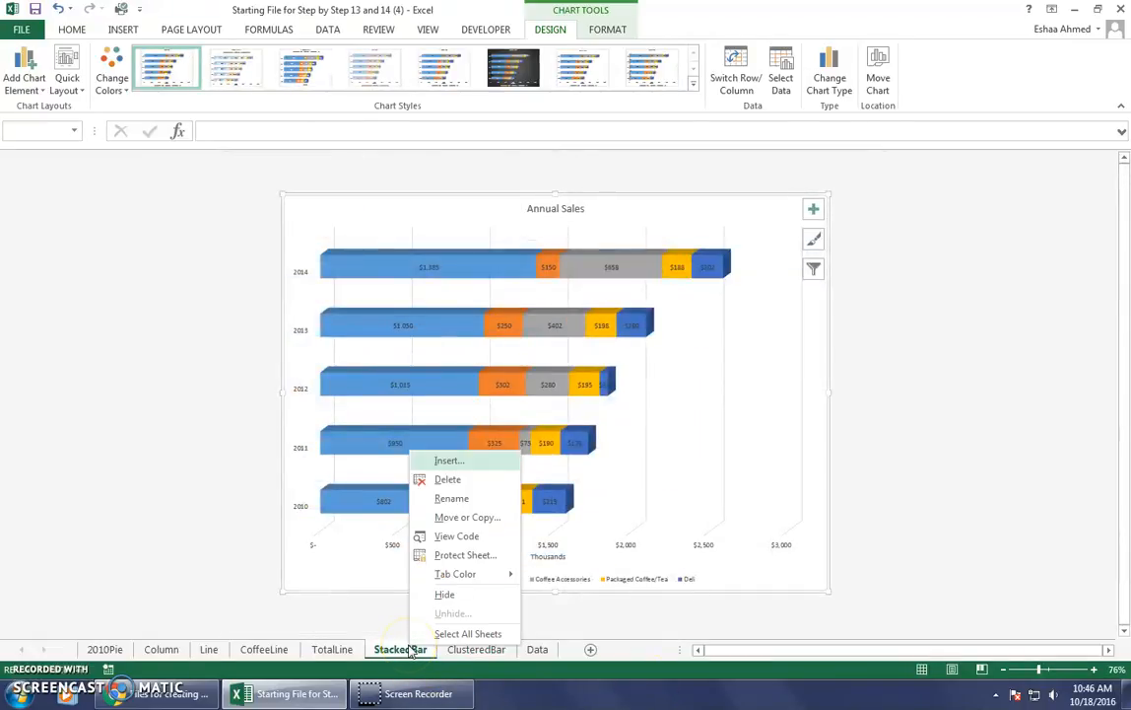
click(467, 517)
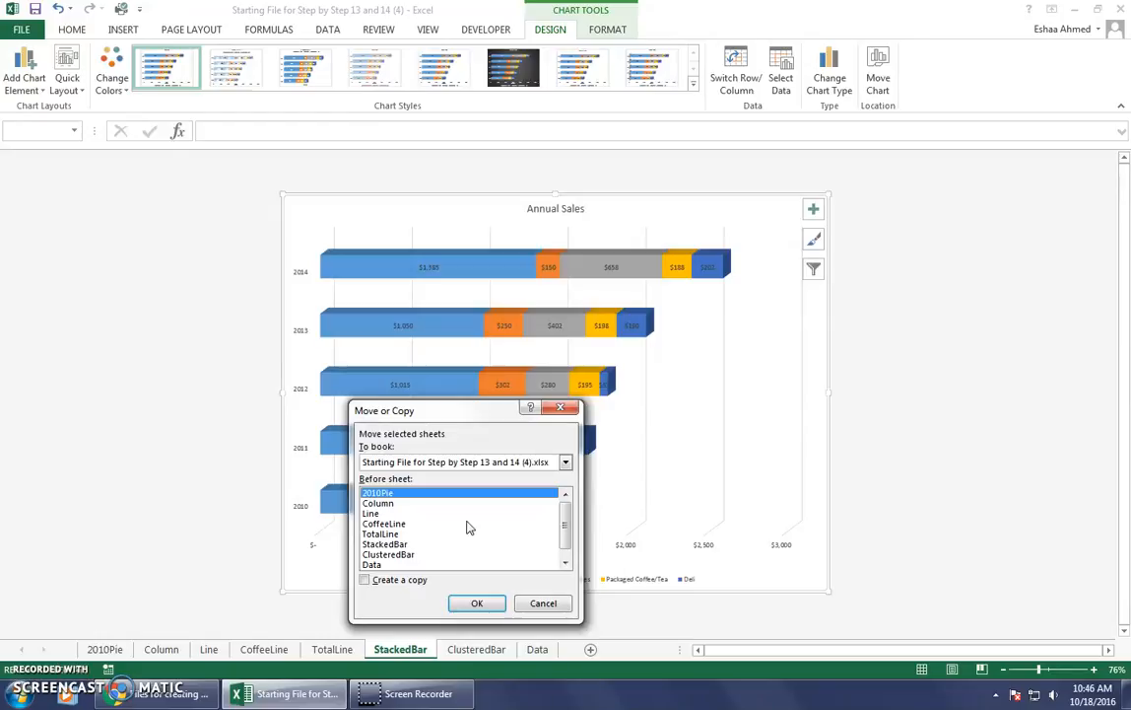
click(409, 544)
click(406, 555)
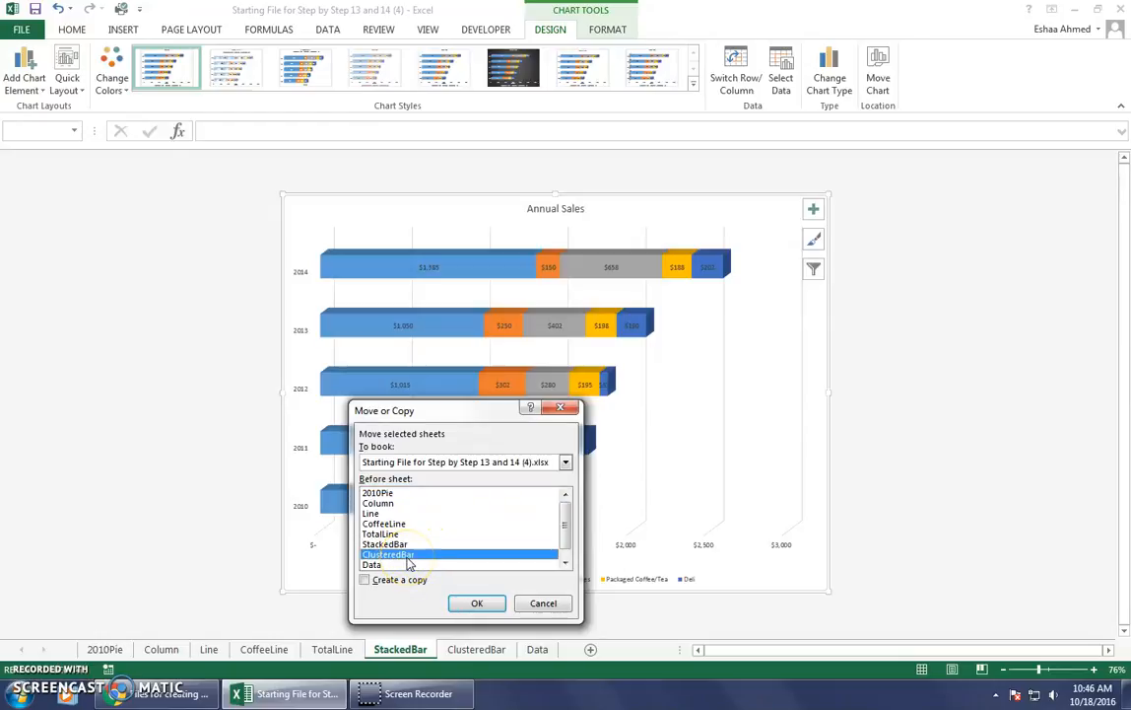
click(365, 579)
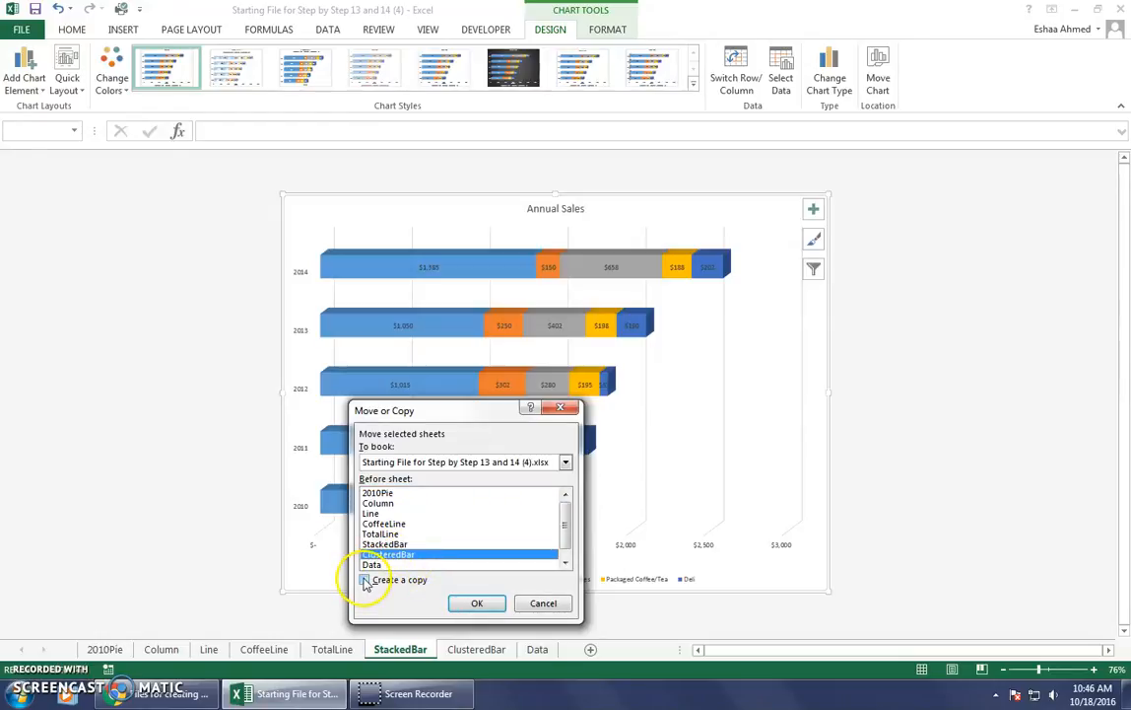
click(479, 605)
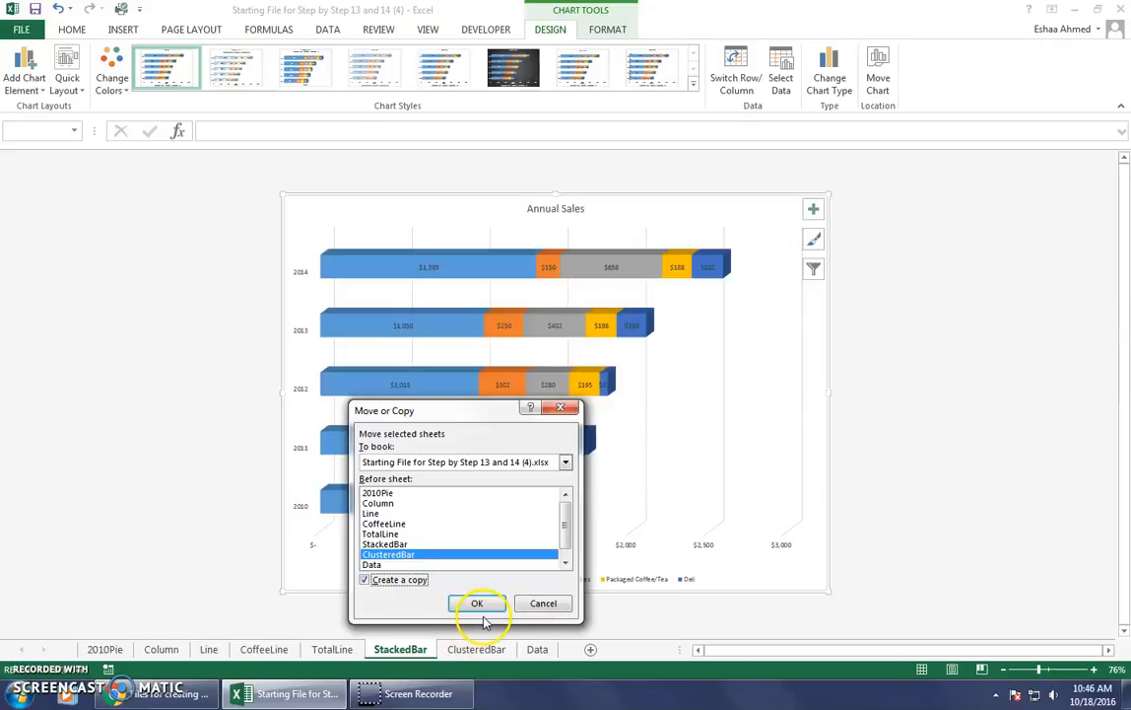
click(480, 603)
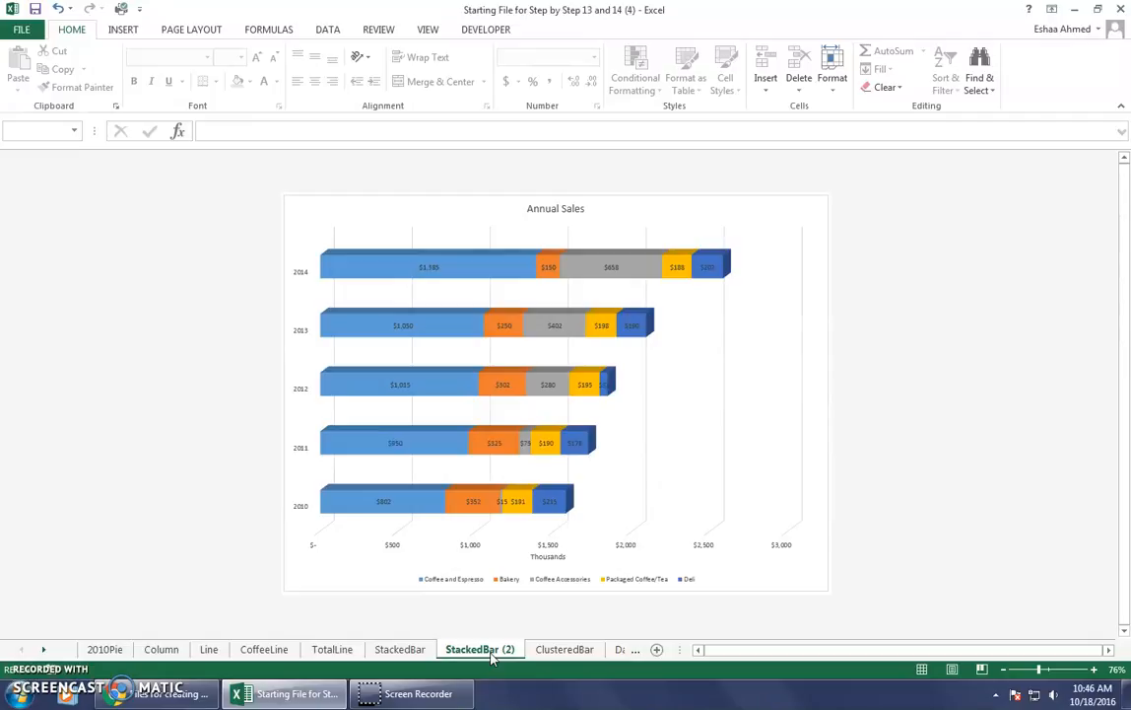
Rename the copied StackedBar sheet as "Sales Increase".
double_click(492, 650)
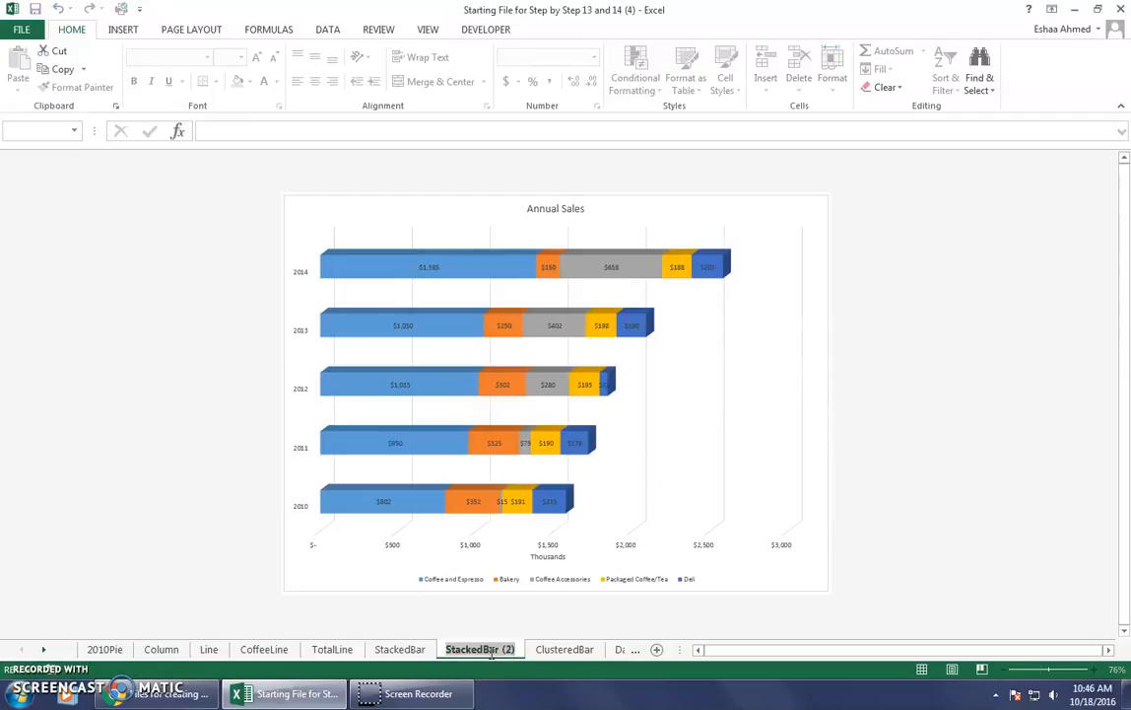
key(BackSpace)
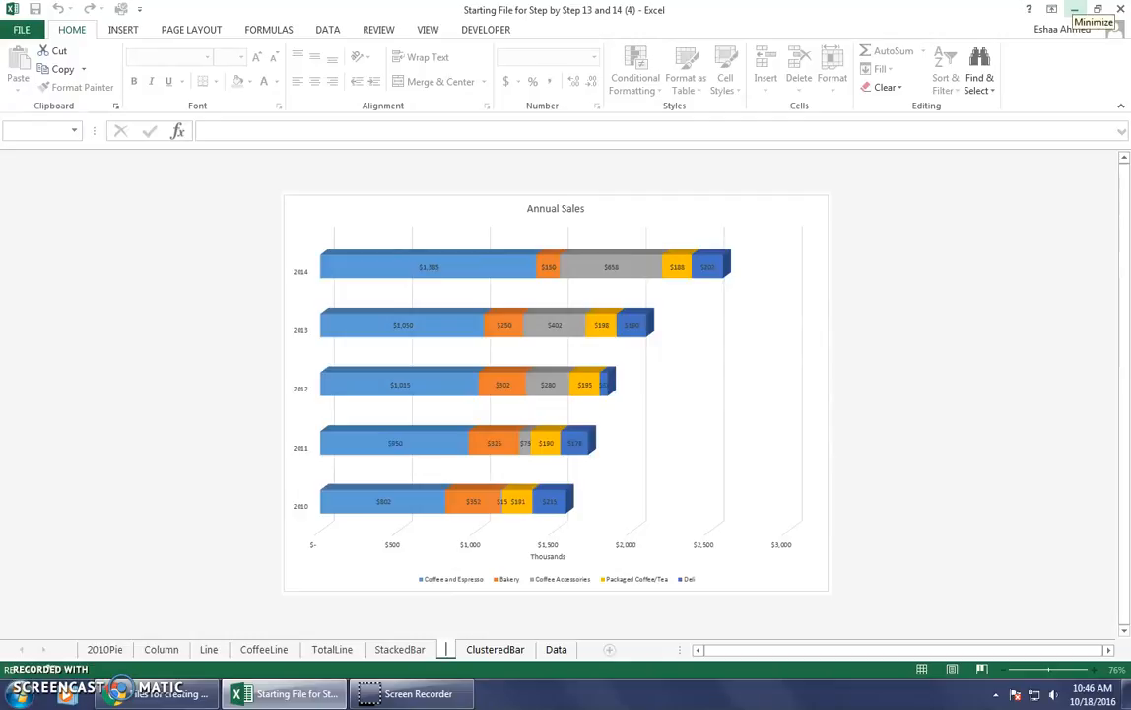
text(Sales)
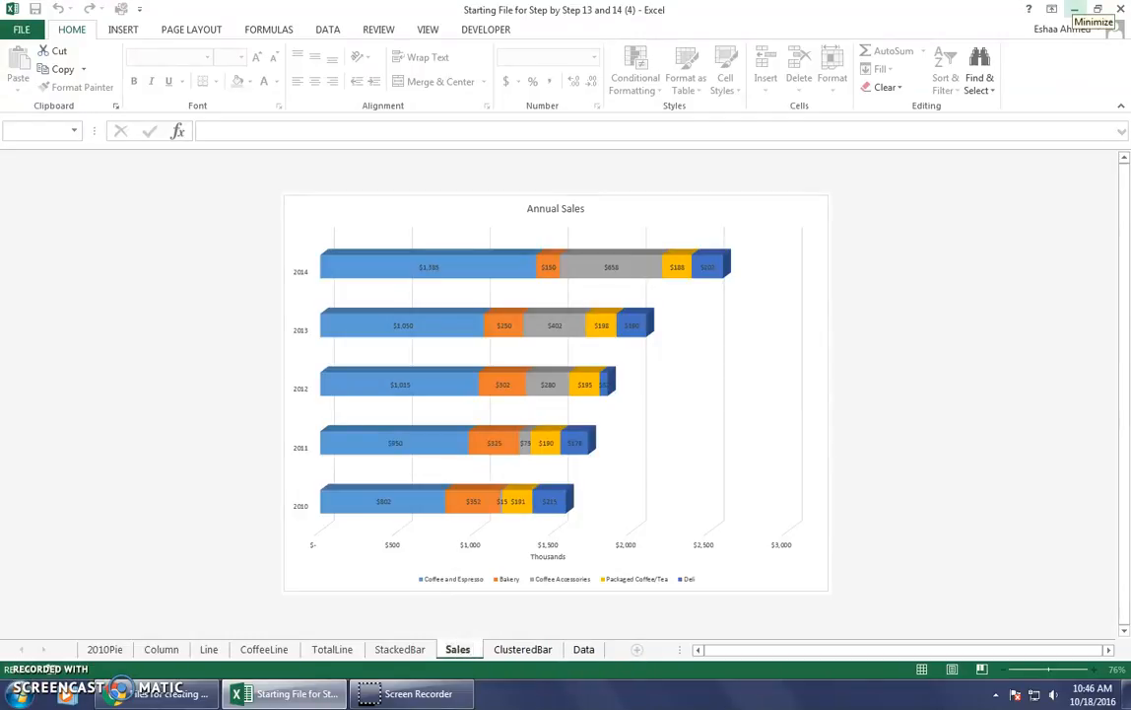
text( Increase)
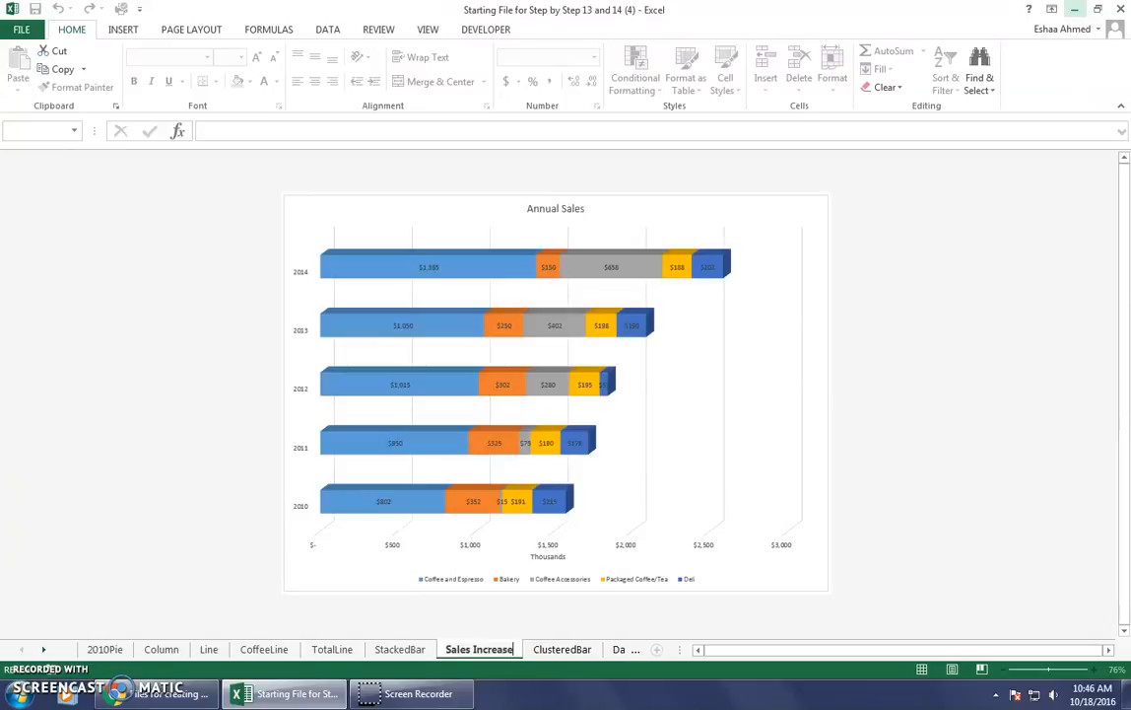
key(Return)
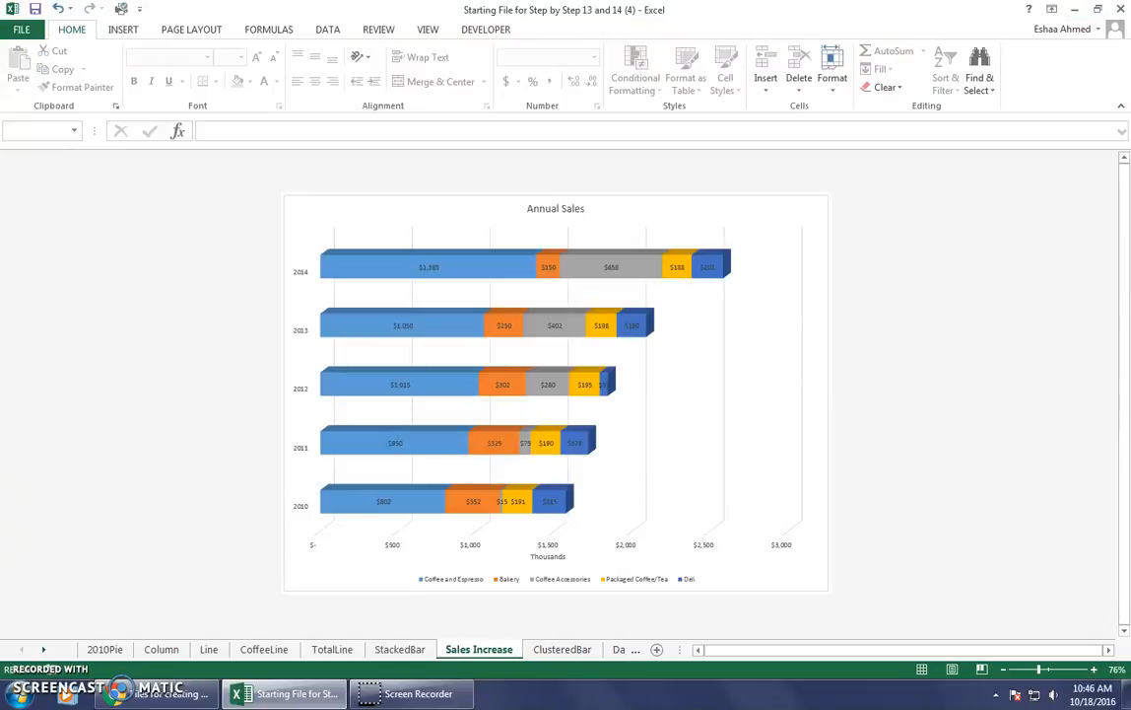
Delete the Bakery data labels and the Coffee Accessories series from the Sales Increase chart.
click(548, 266)
right_click(548, 266)
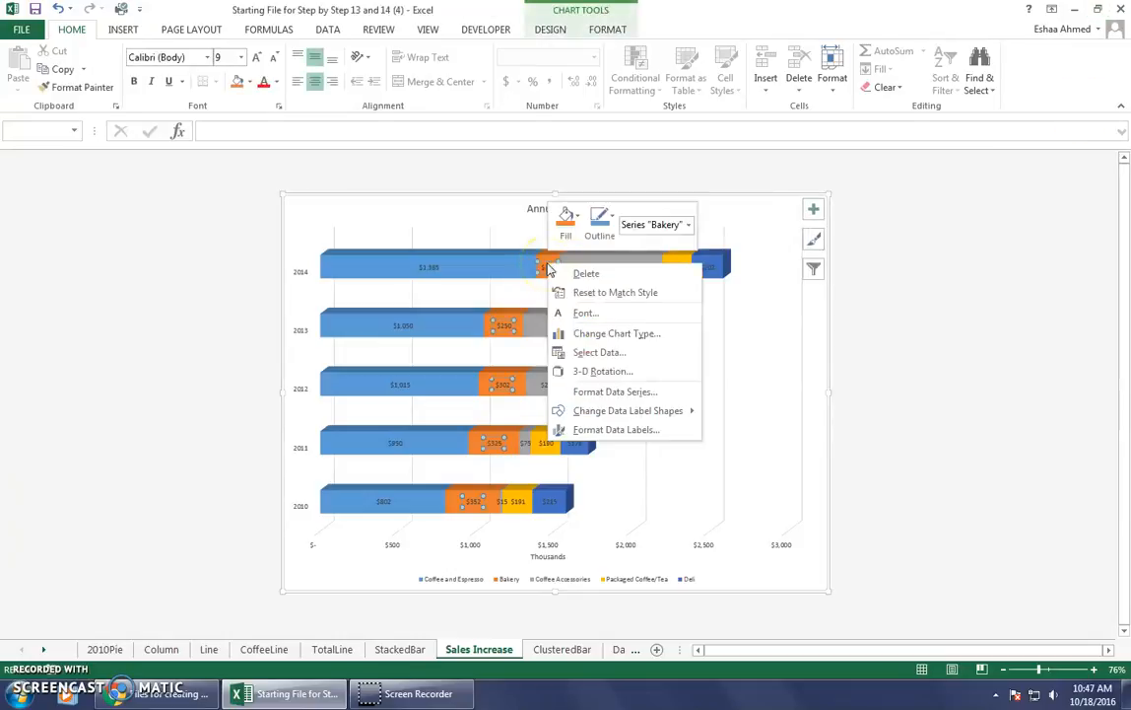
click(585, 274)
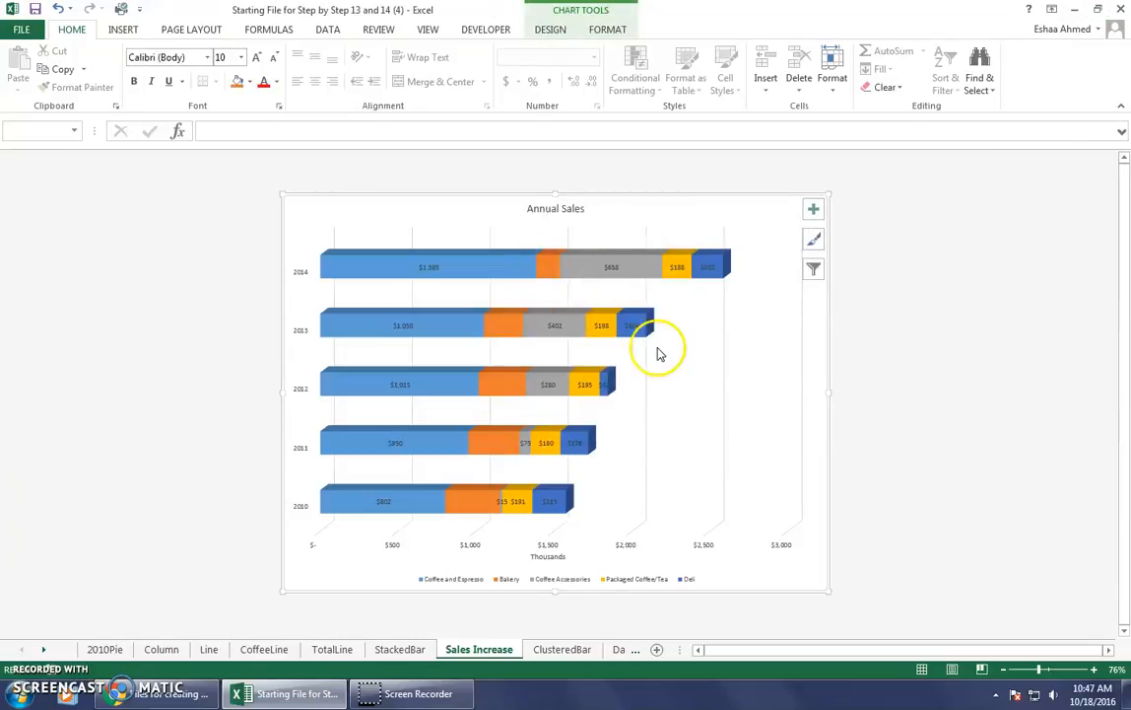
right_click(632, 275)
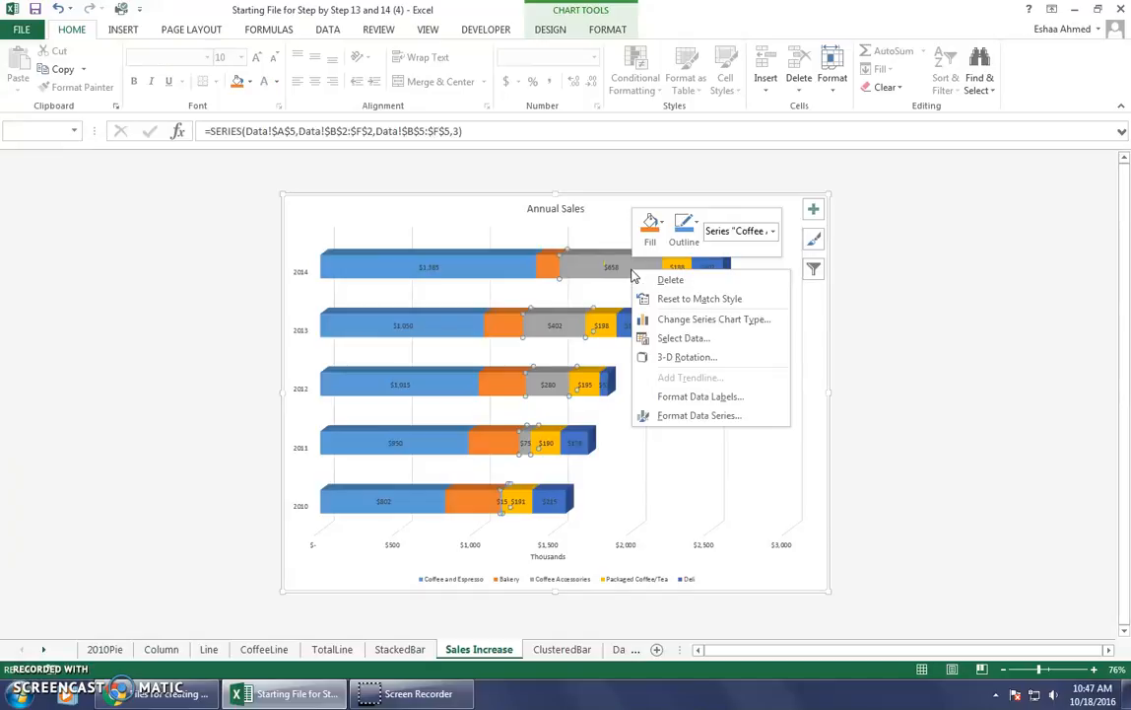
click(683, 279)
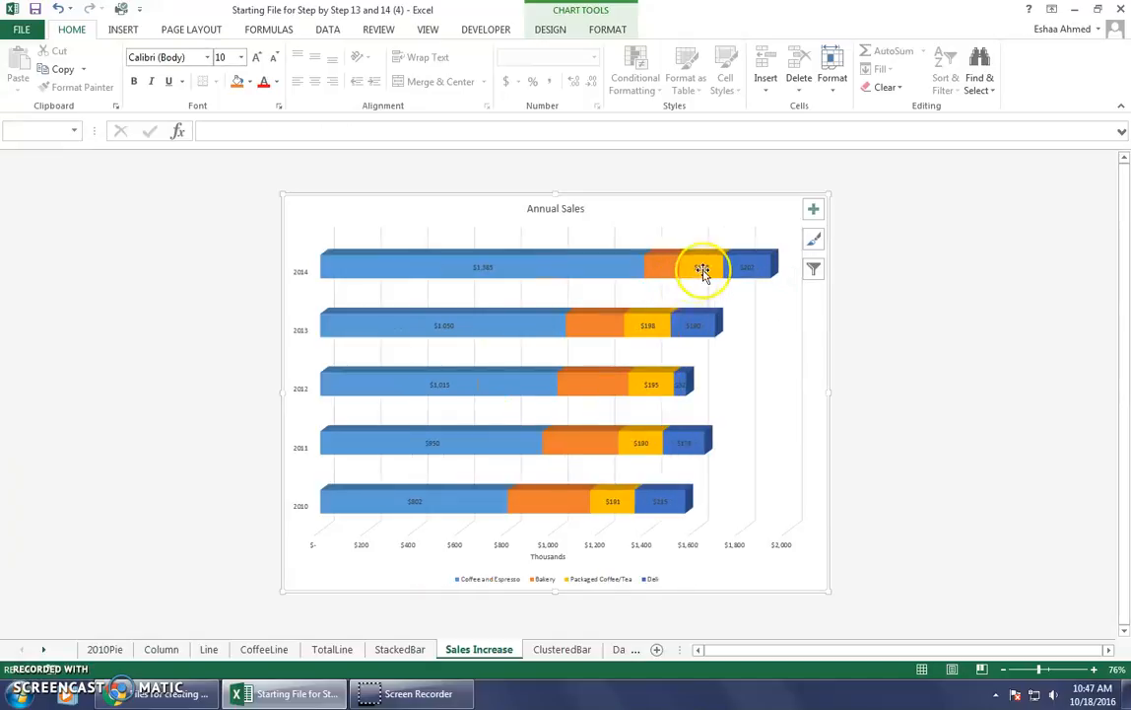
Delete the Packaged Coffee/Tea data labels and the Deli series from the Sales Increase chart.
right_click(702, 271)
click(747, 281)
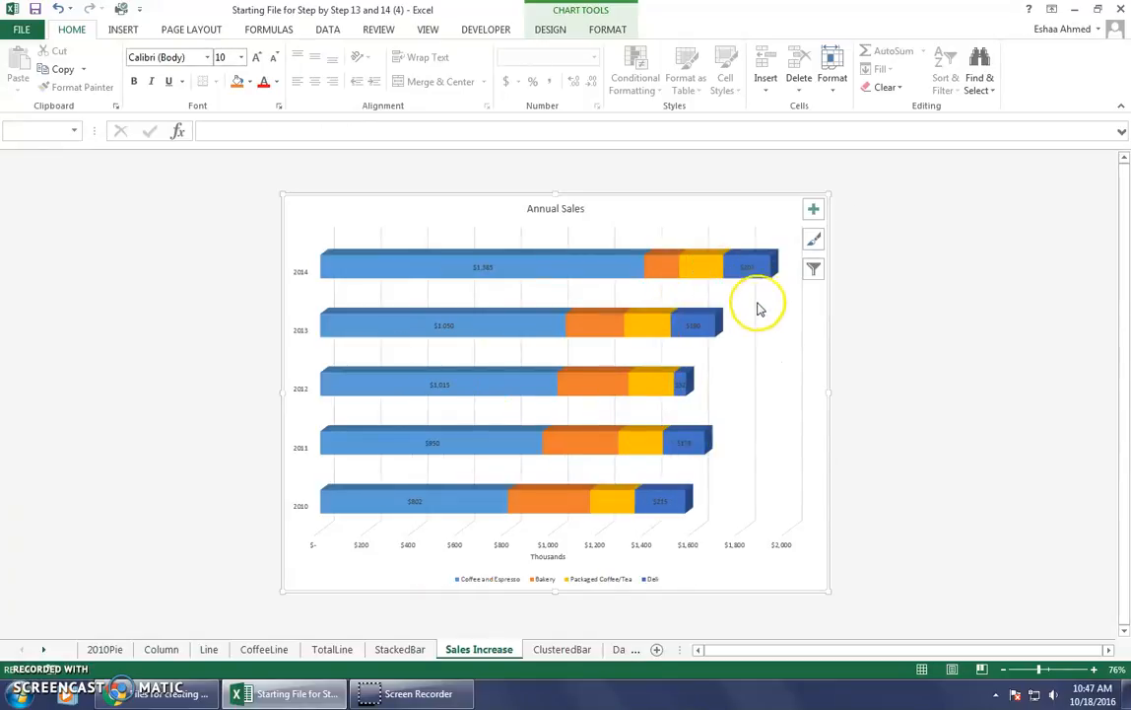
right_click(759, 267)
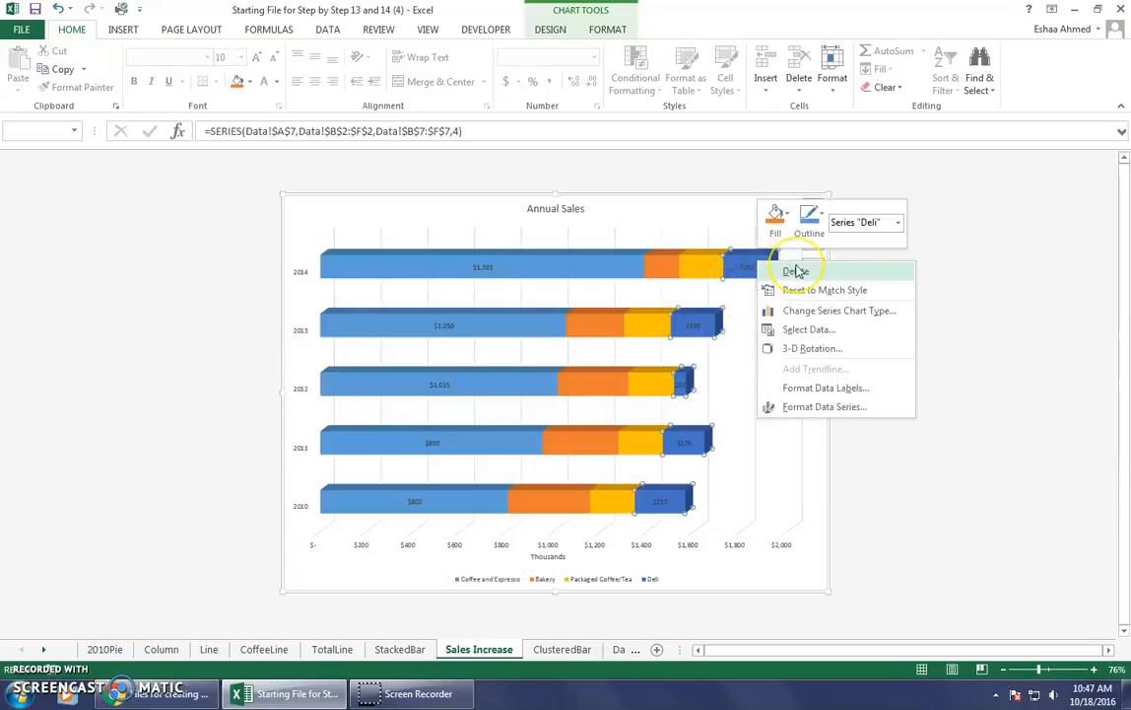
click(797, 271)
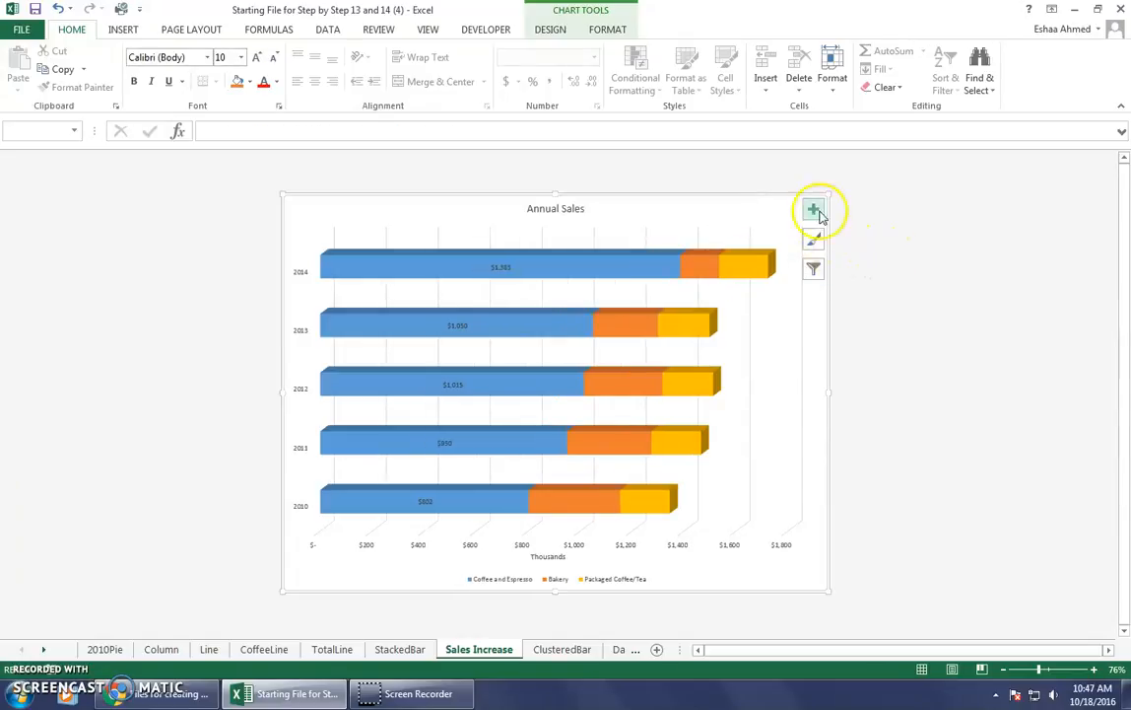
click(814, 264)
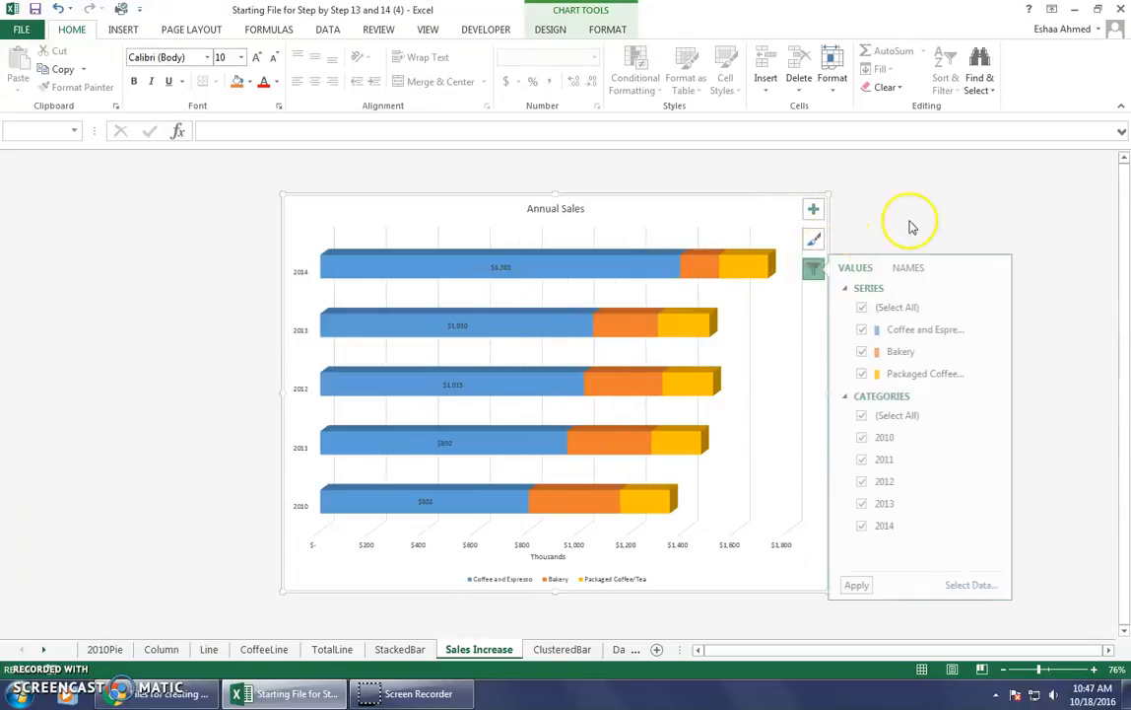
click(864, 352)
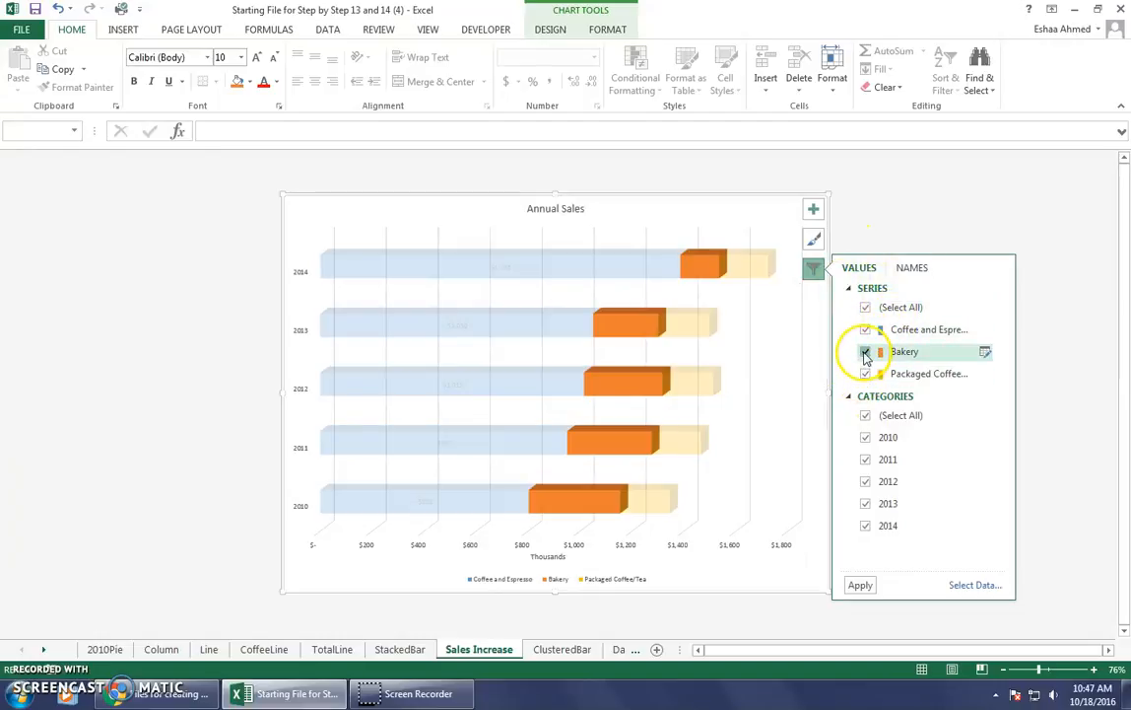
click(804, 406)
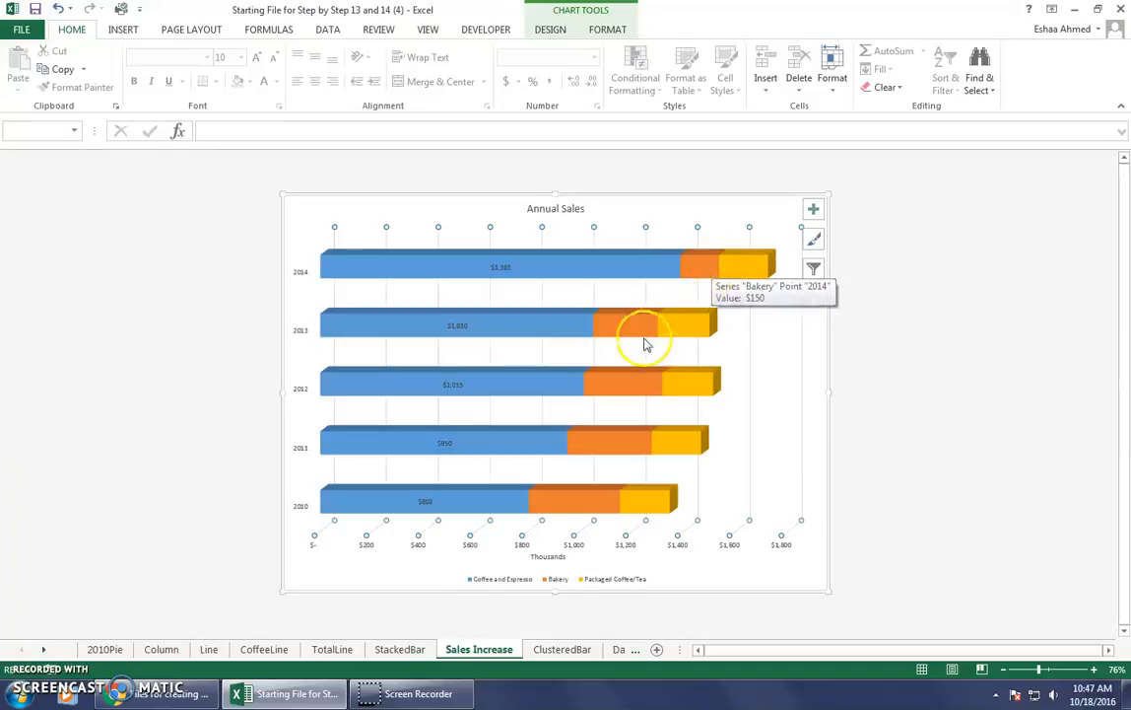
click(813, 268)
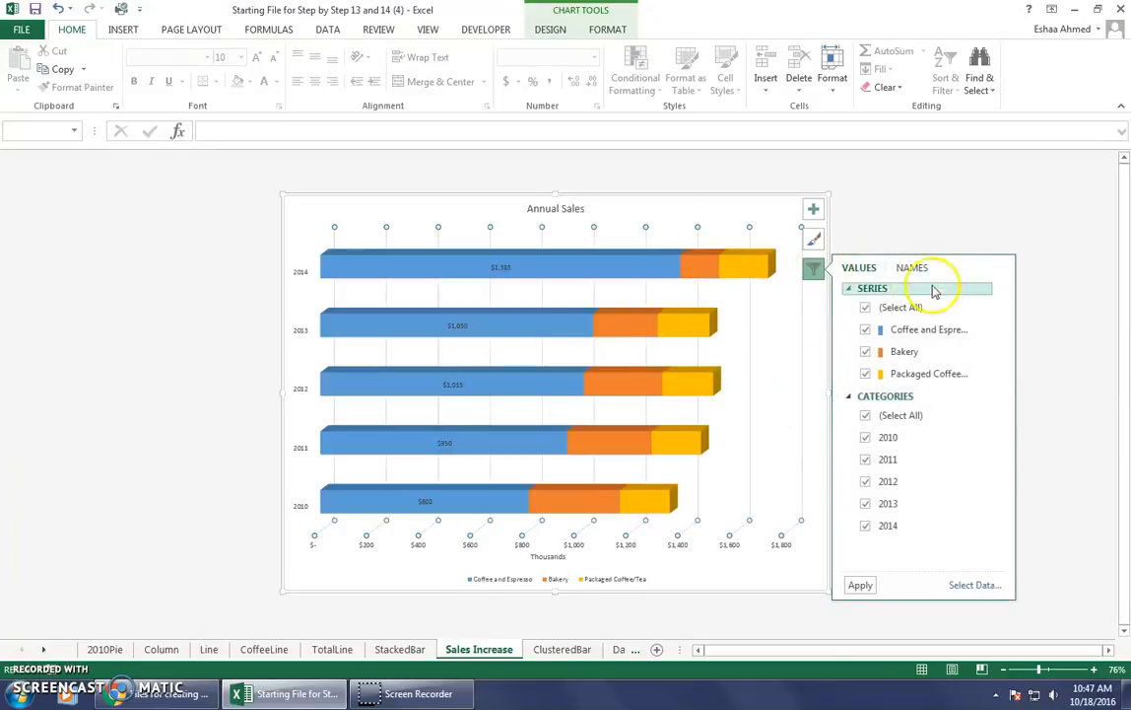
click(803, 343)
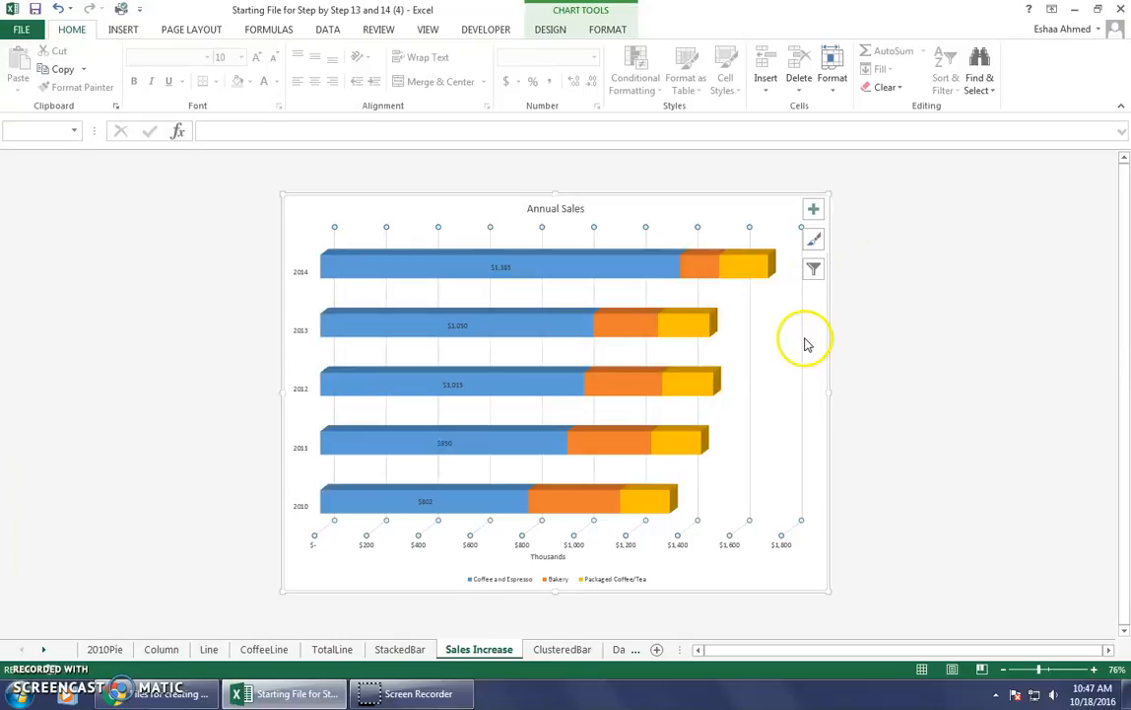
click(813, 268)
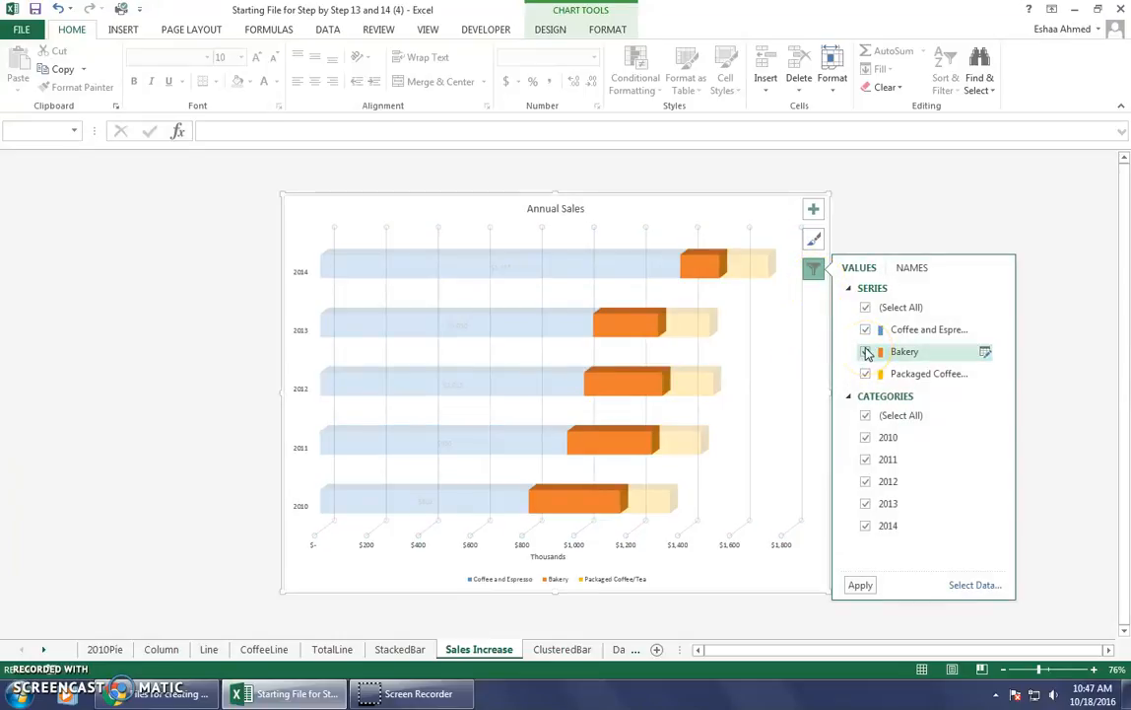
click(866, 368)
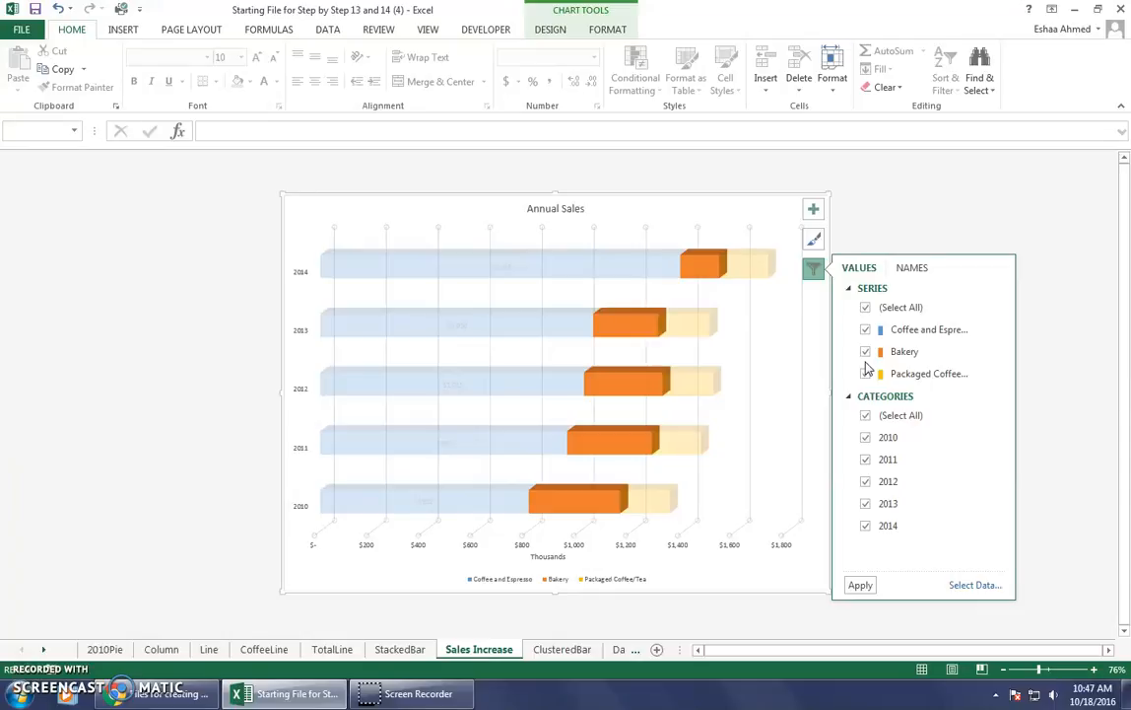
Replace the Sales Increase chart title with "Coffee, Espresso, and Acessories only Consistent Sales Increase".
click(552, 210)
double_click(569, 209)
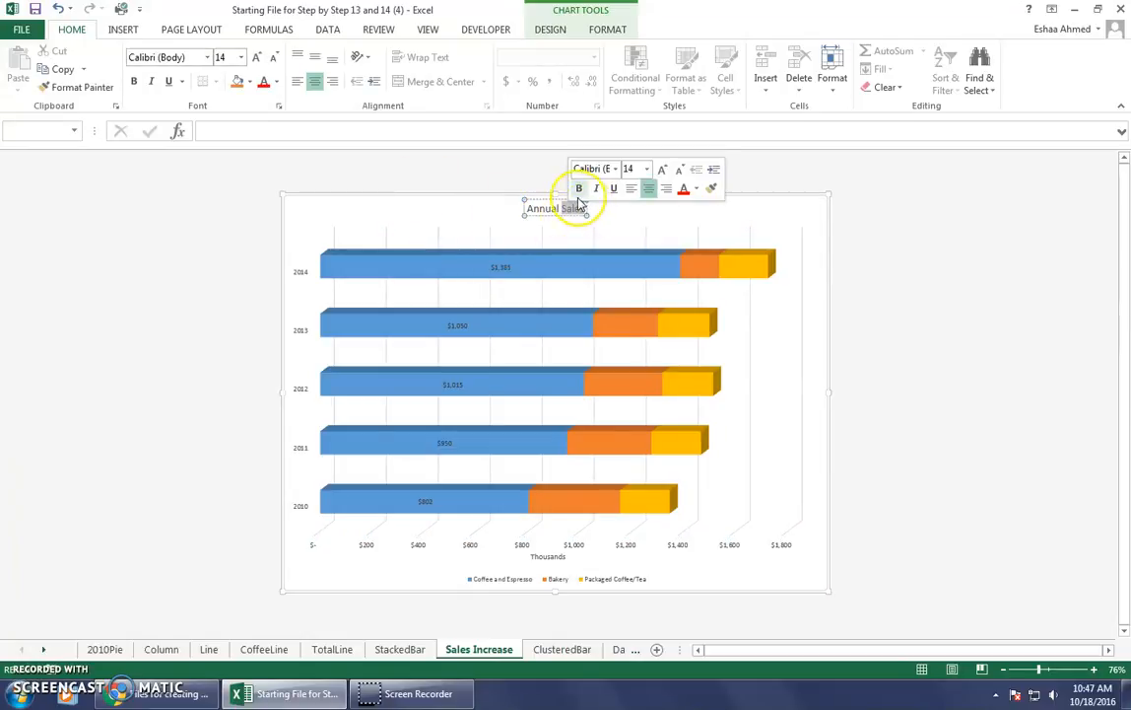
key(BackSpace)
key(BackSpace)
key(BackSpace)
key(BackSpace)
key(BackSpace)
key(BackSpace)
key(BackSpace)
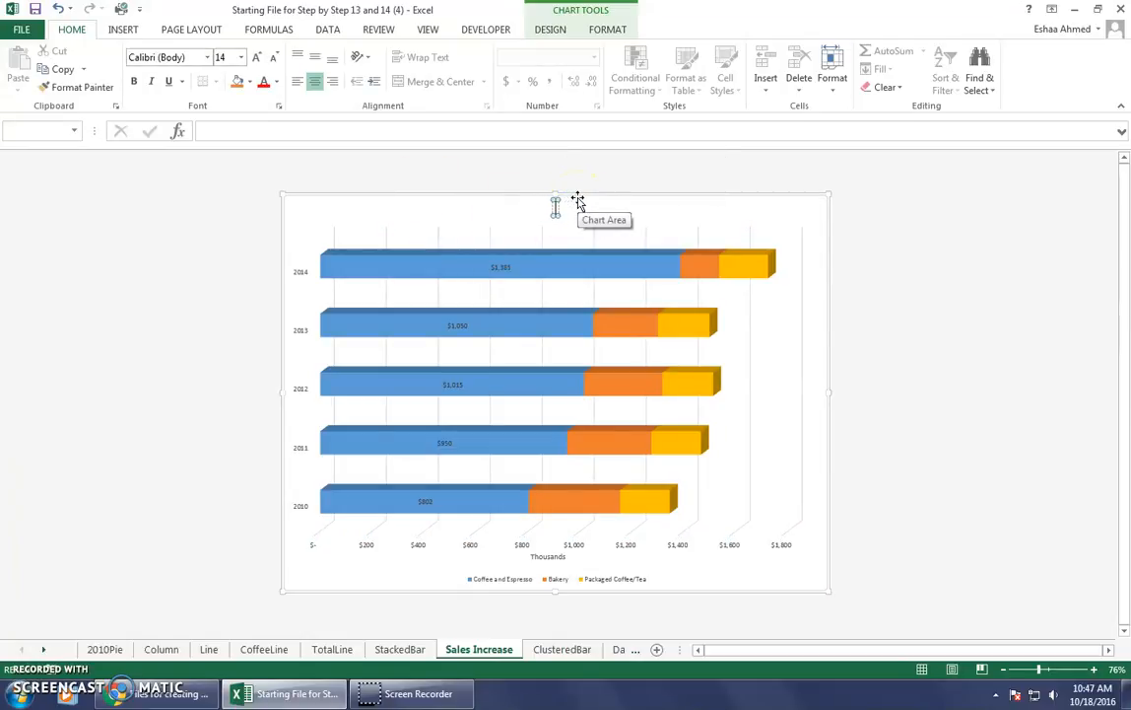
text(Coffee, Espres)
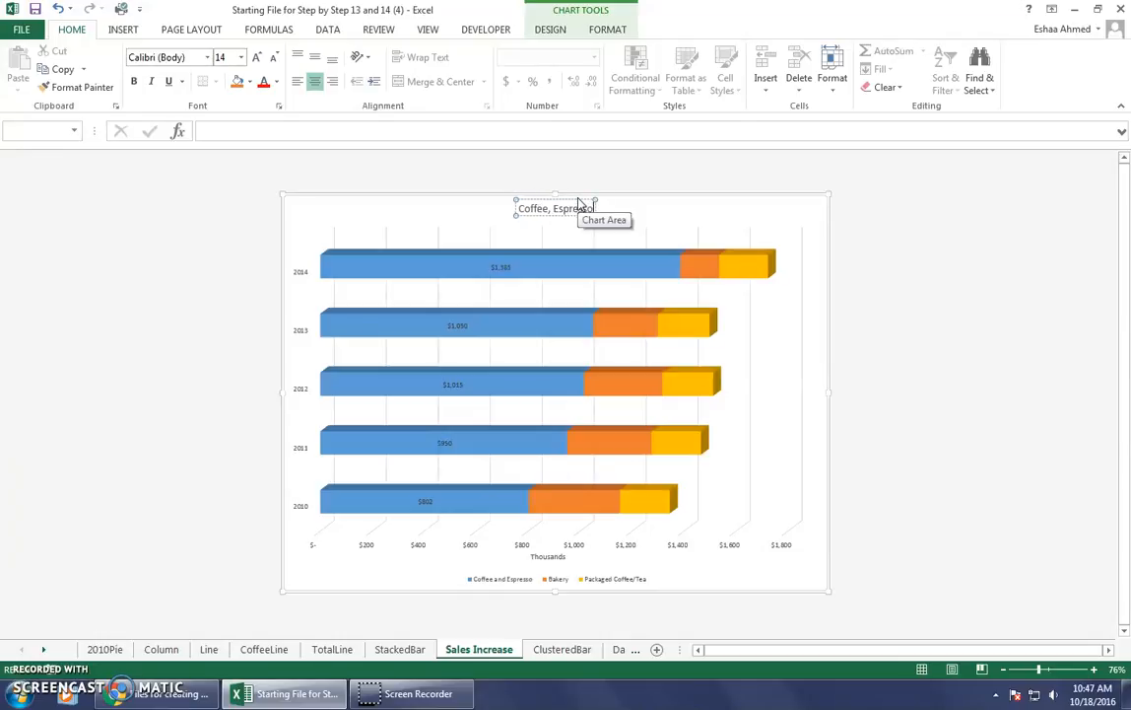
text(so, and )
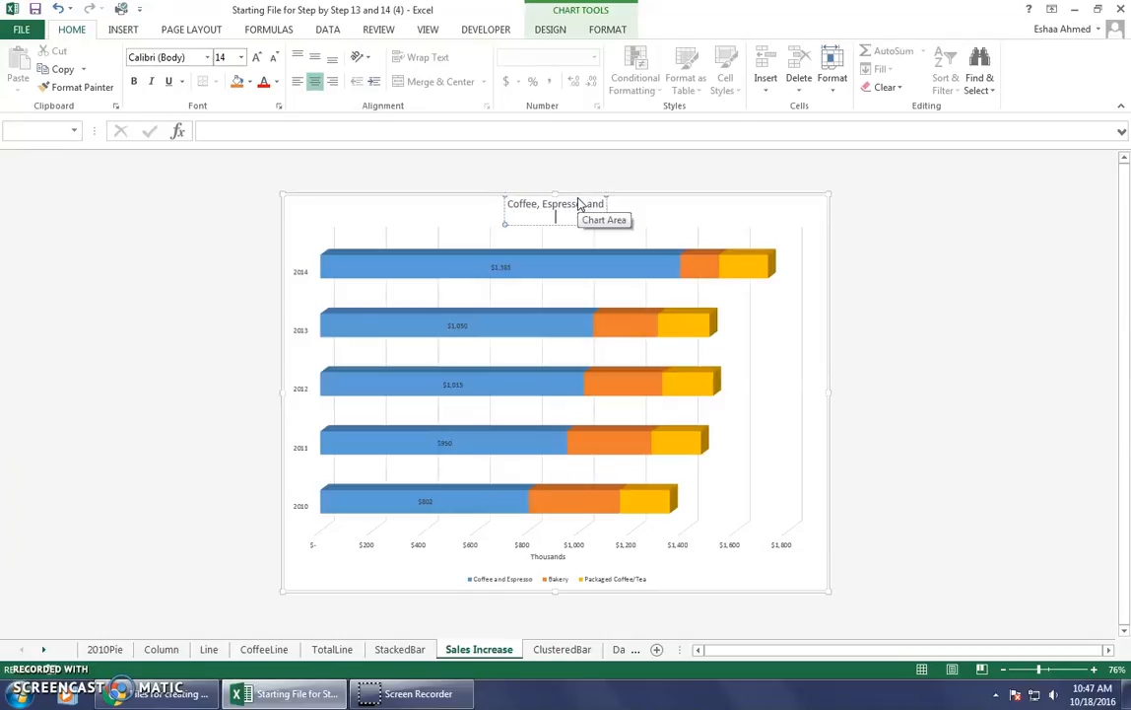
text(Acces)
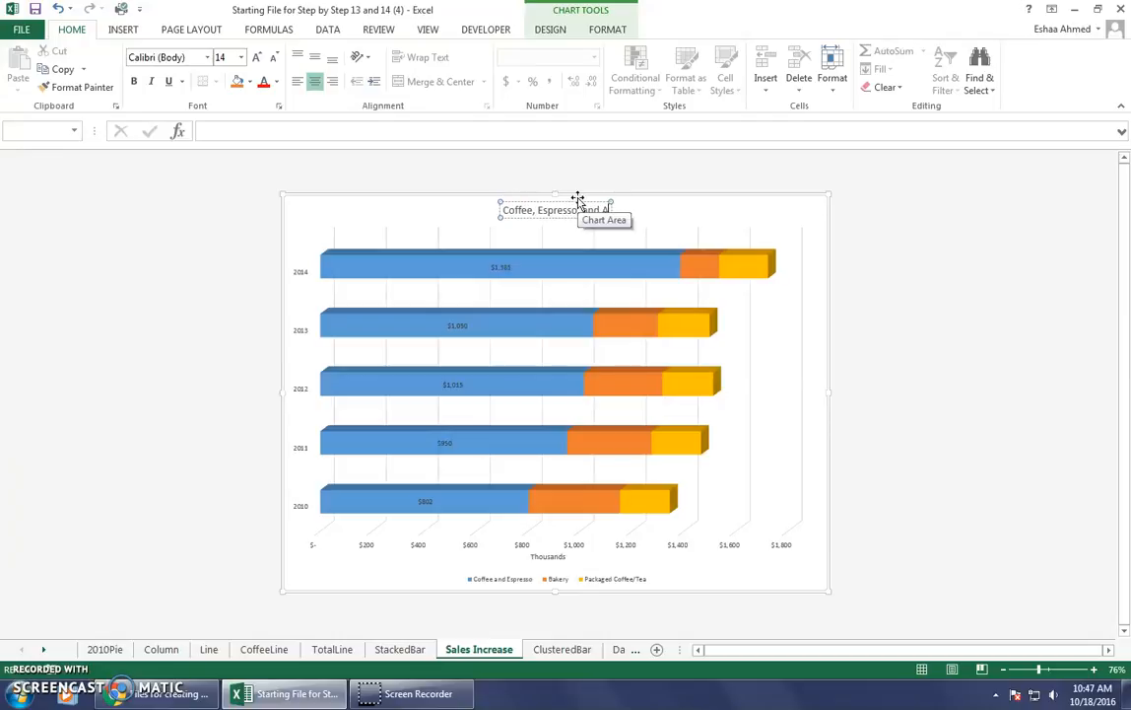
text(sories)
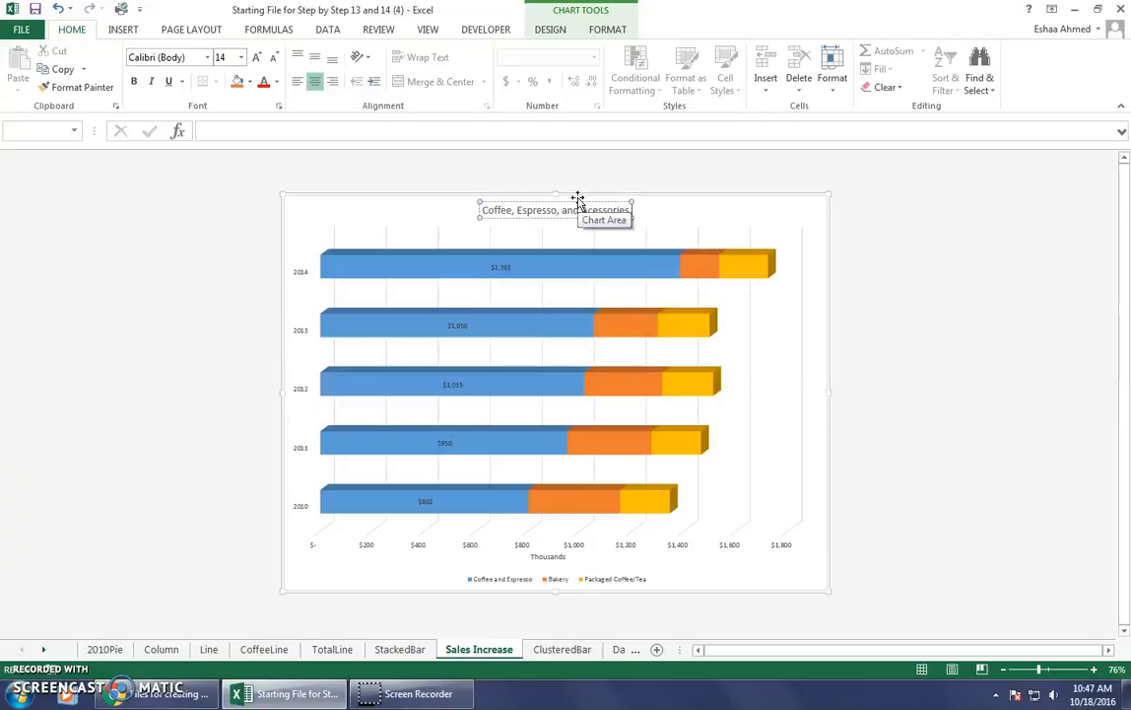
text( only C)
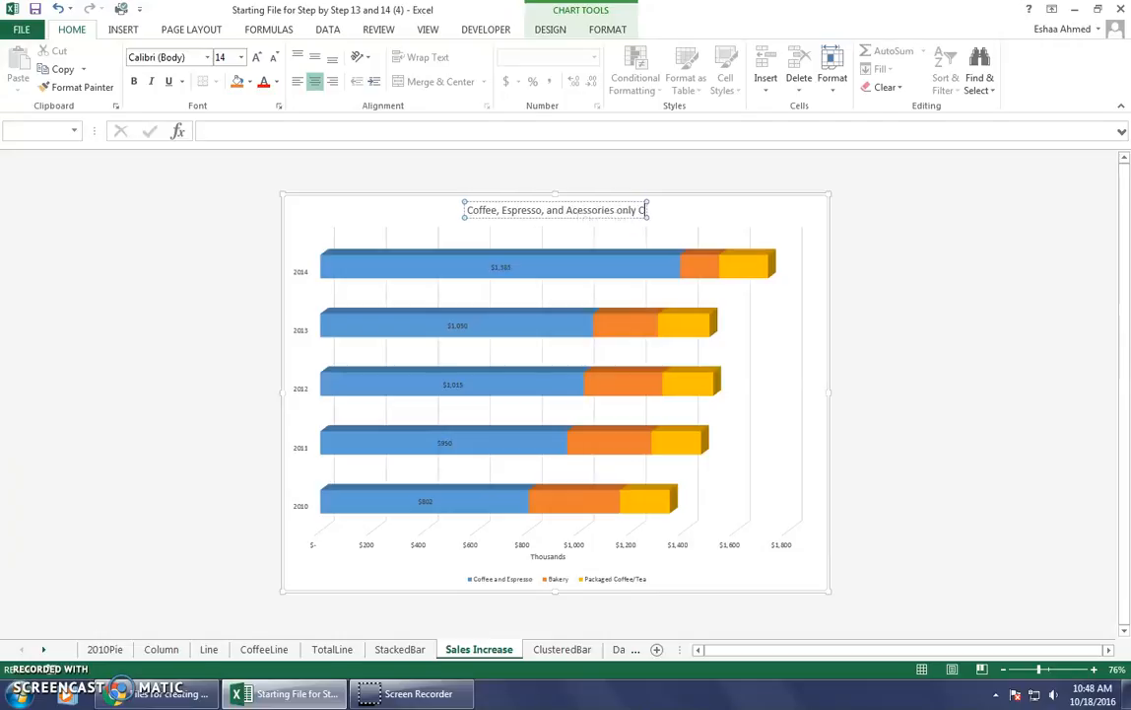
text(onsistent)
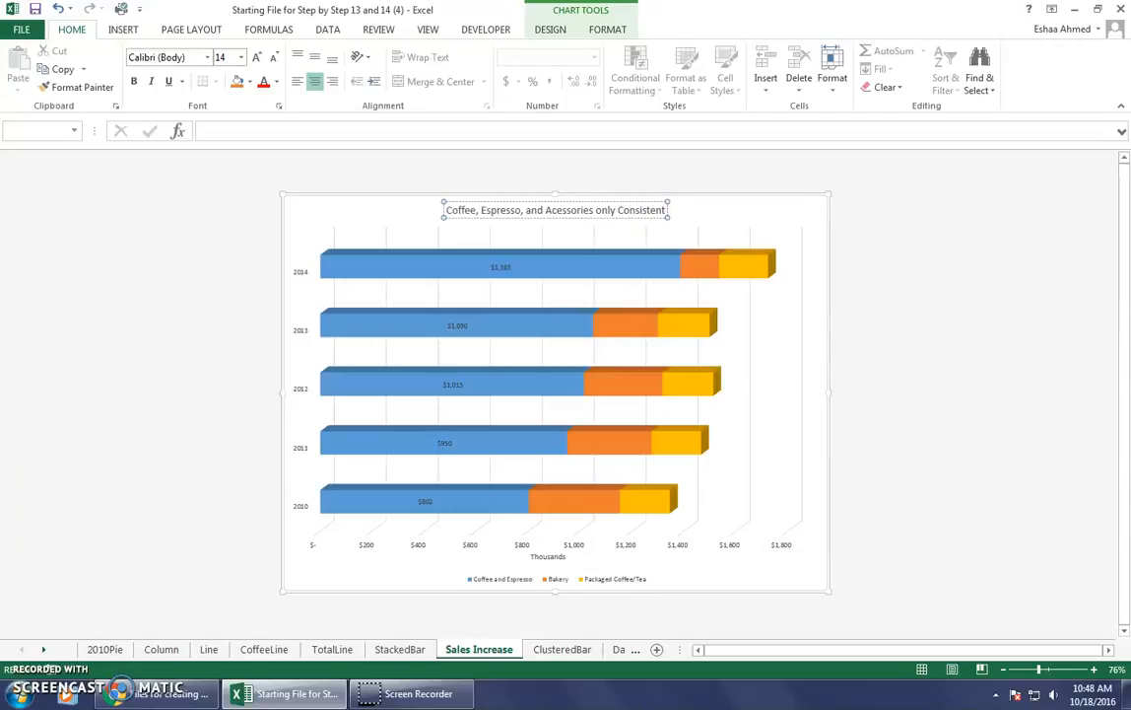
text( SAles)
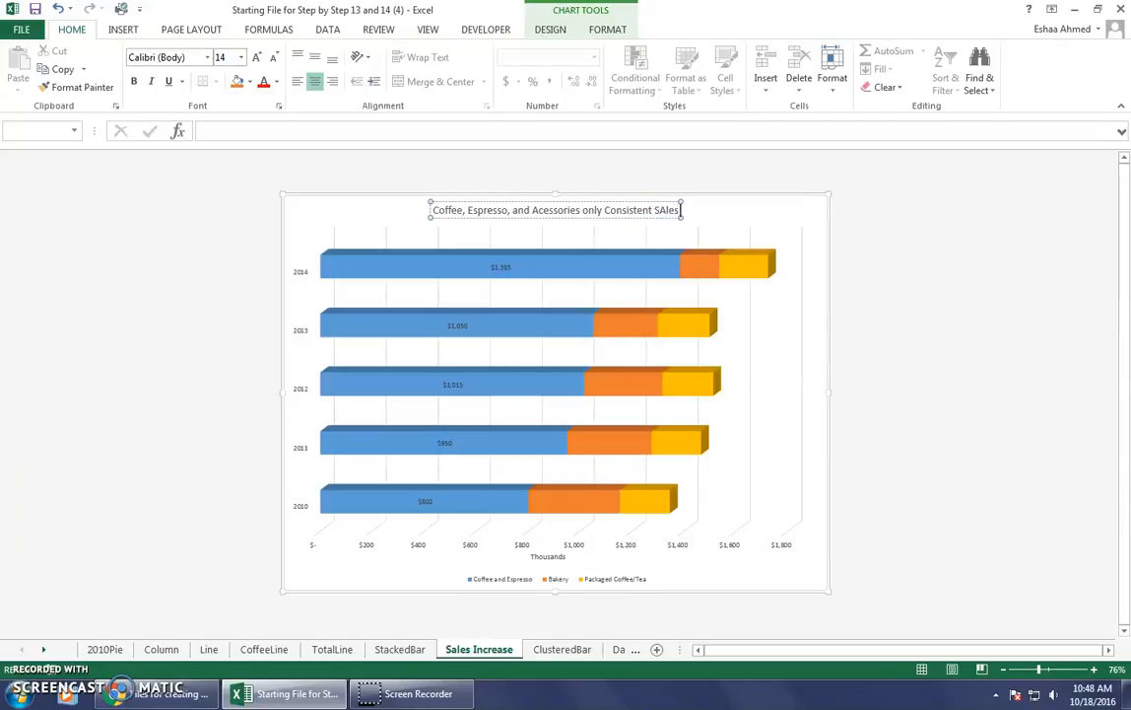
text( Increase)
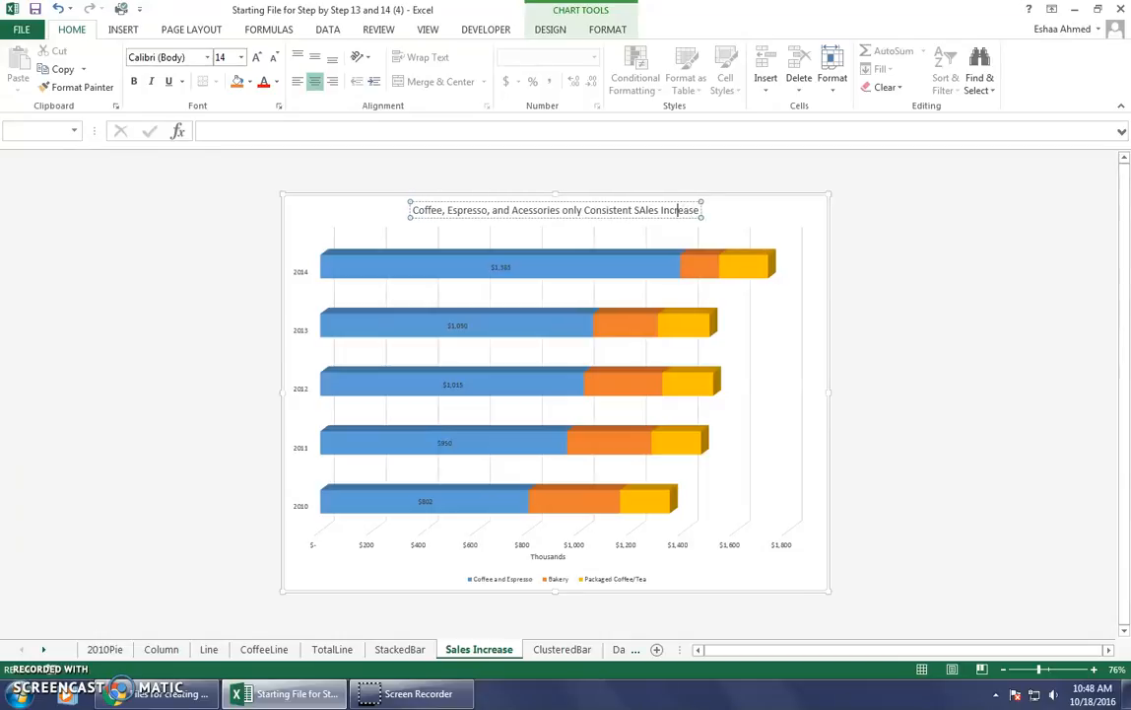
key(BackSpace)
text(a)
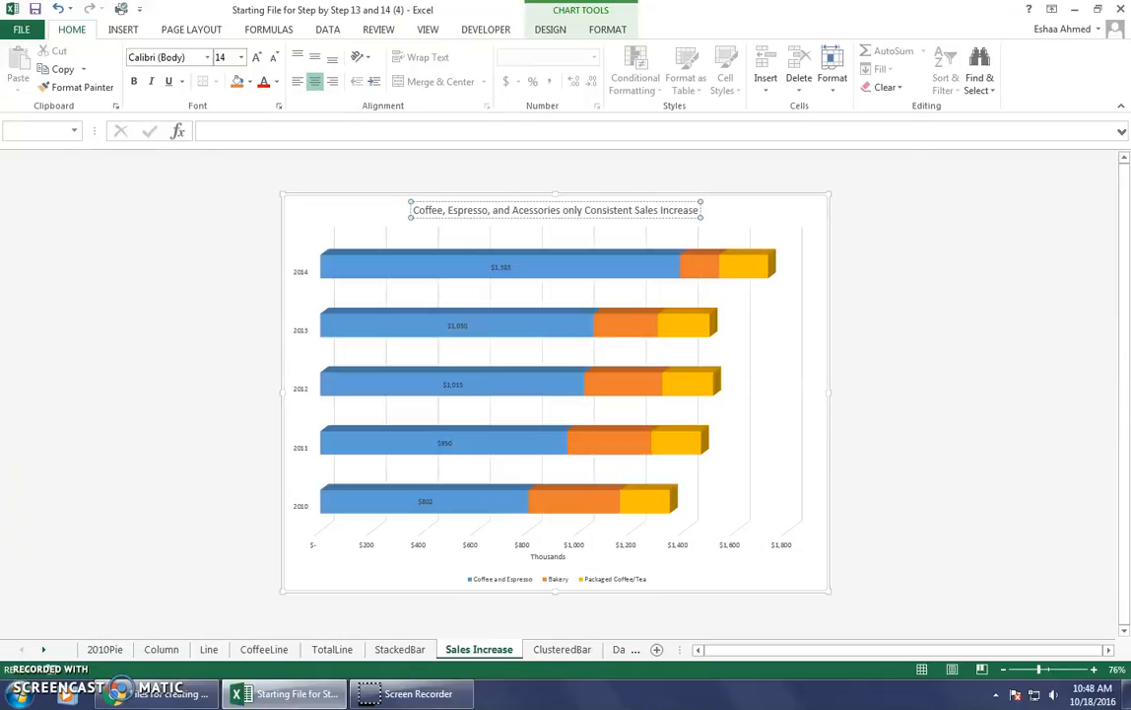
click(768, 228)
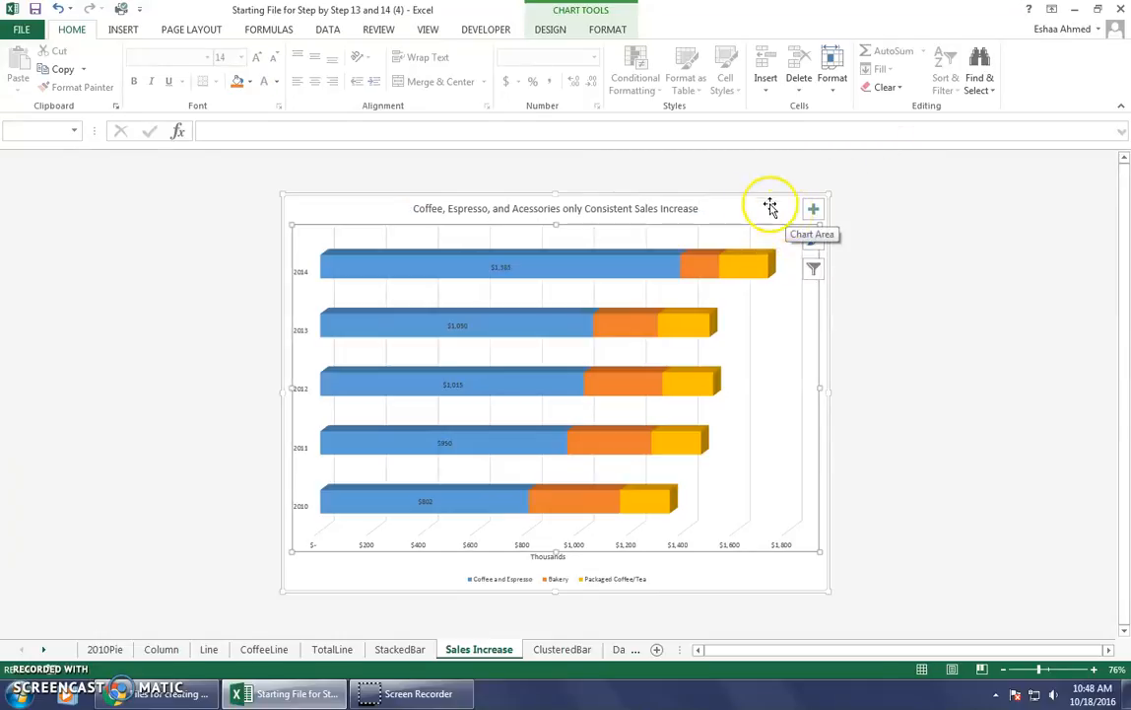
click(810, 270)
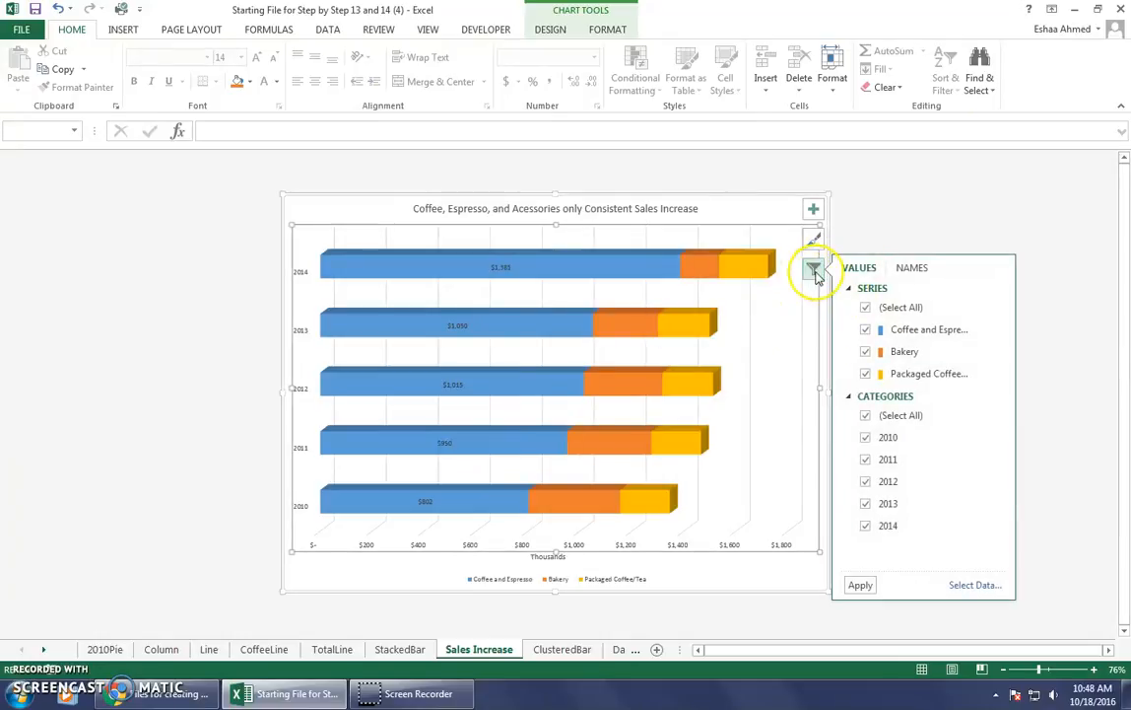
click(865, 352)
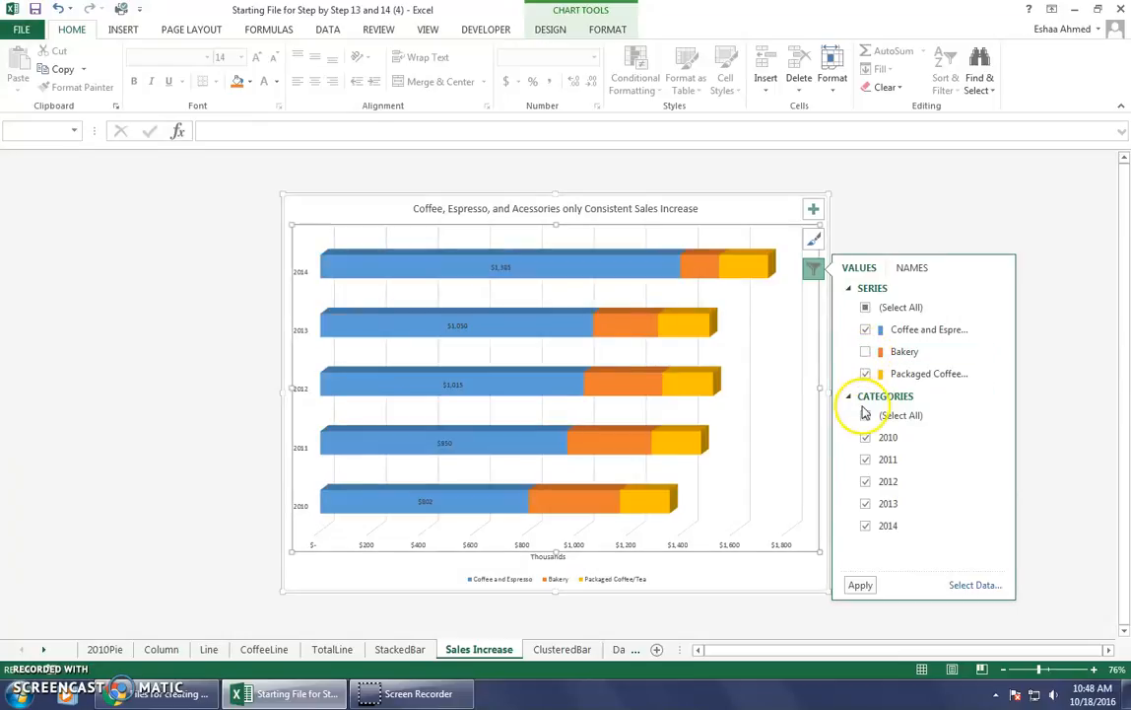
click(867, 310)
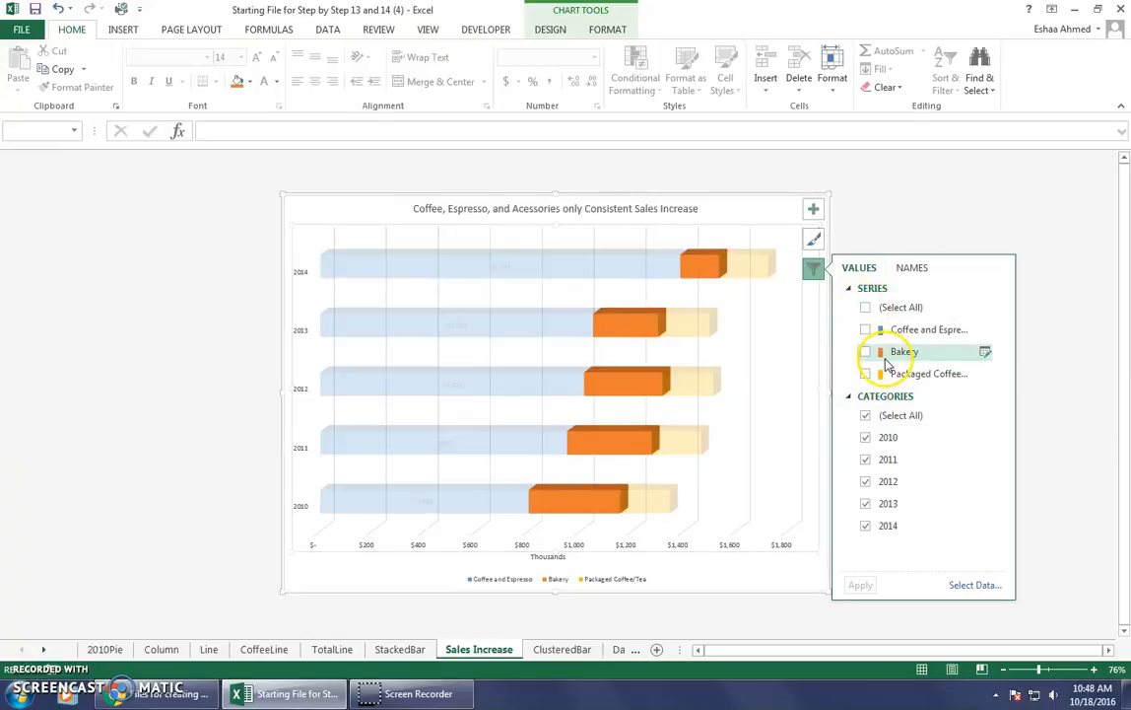
click(866, 331)
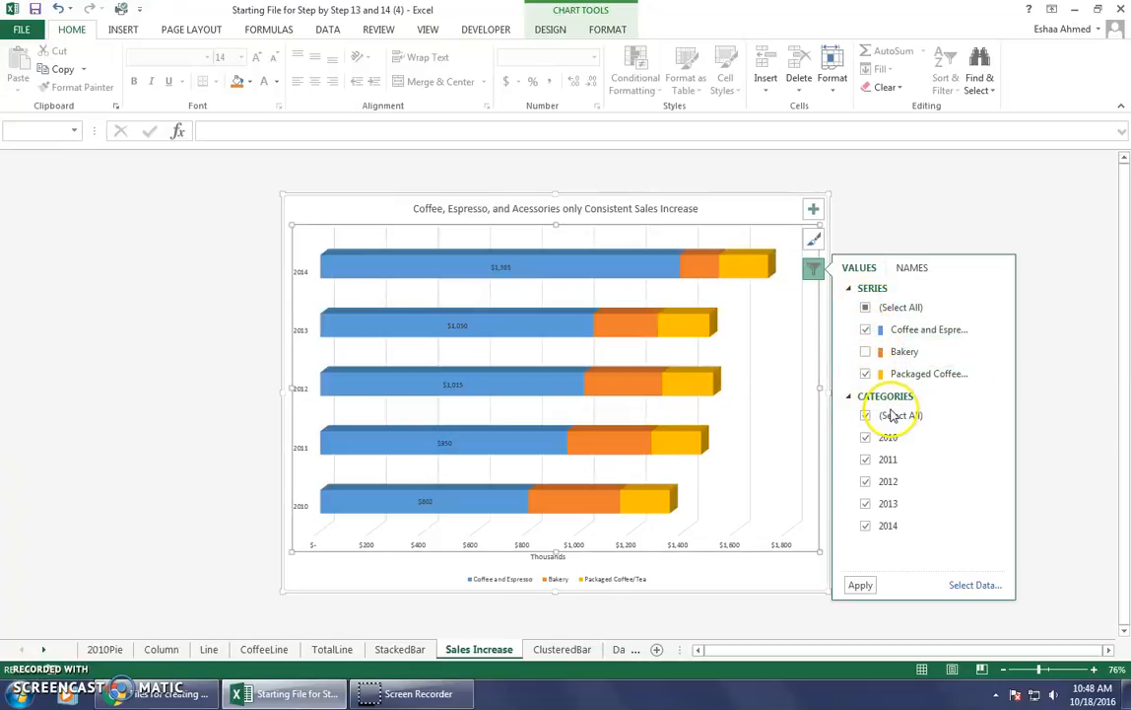
click(818, 351)
Filter the Bakery and Packaged Coffee/Tea series out of the Sales Increase chart.
click(811, 268)
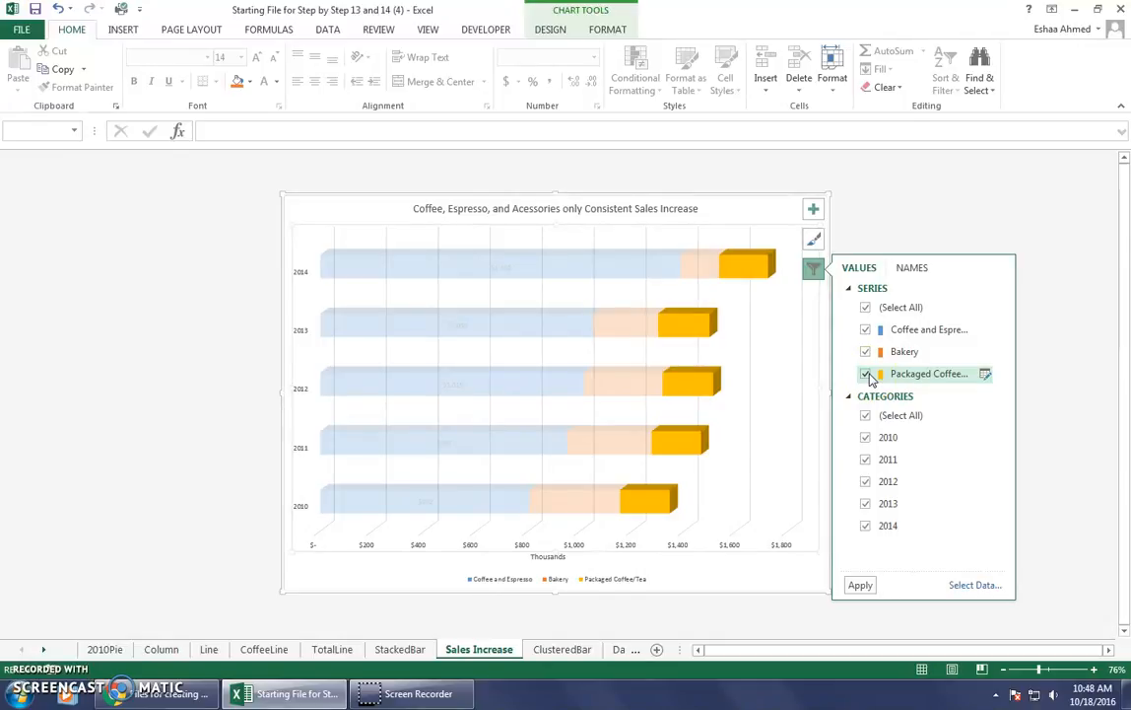
click(865, 351)
click(855, 585)
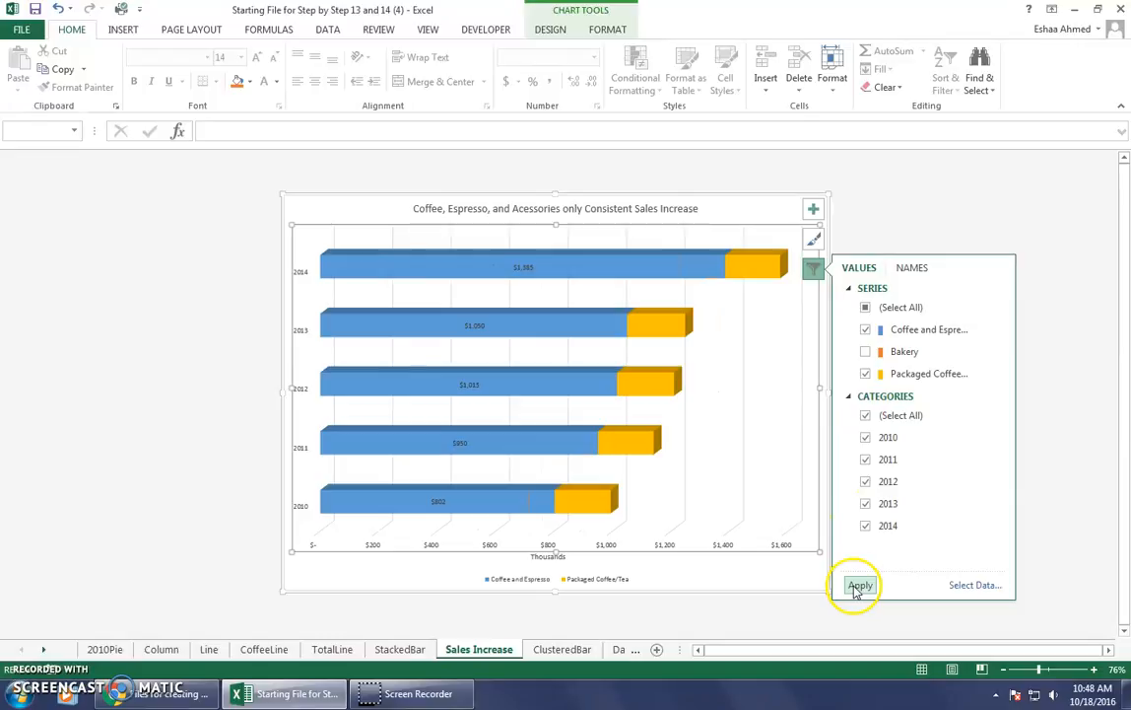
click(812, 270)
click(812, 270)
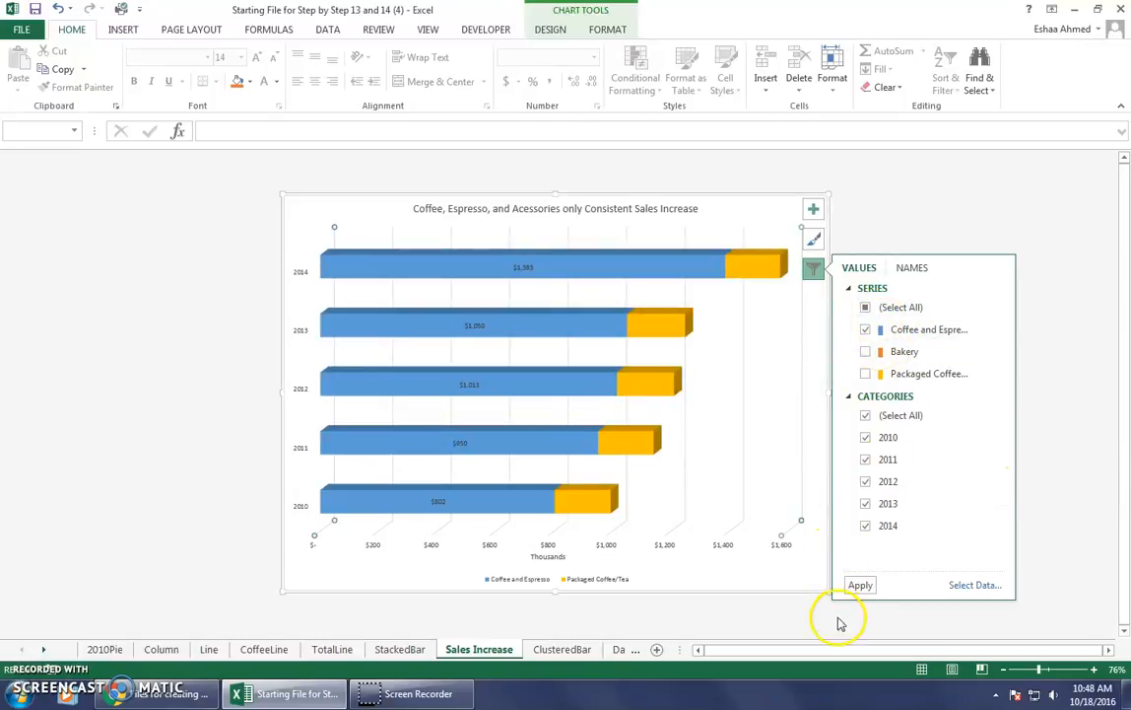
click(860, 586)
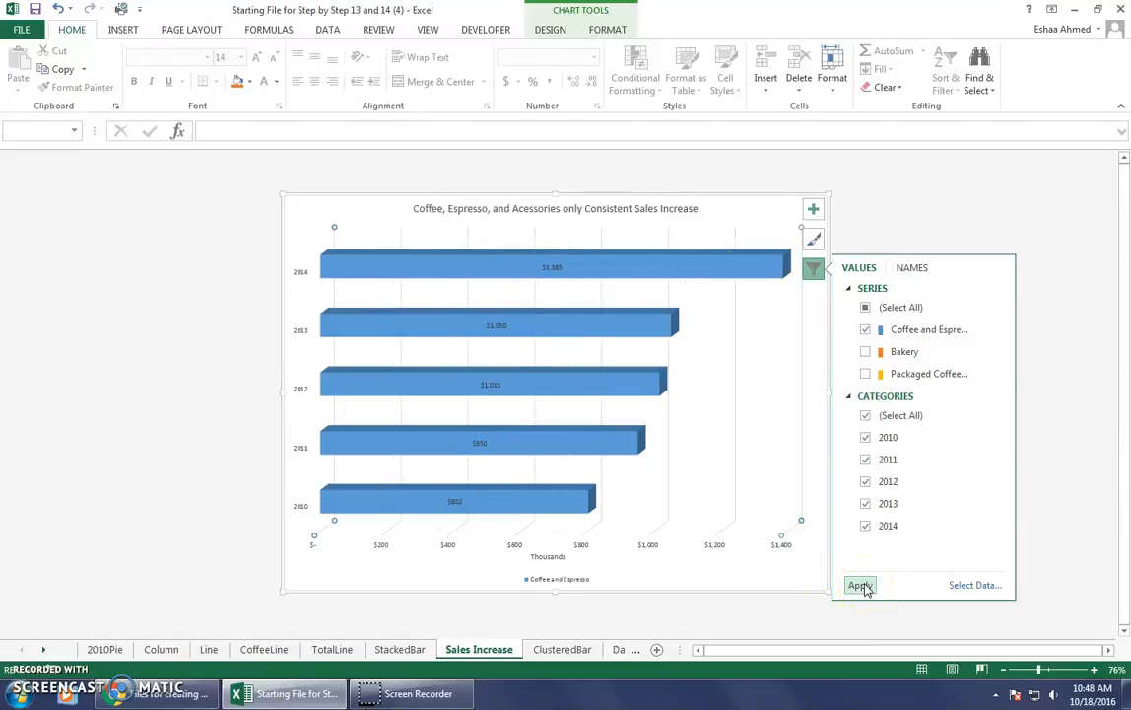
click(865, 579)
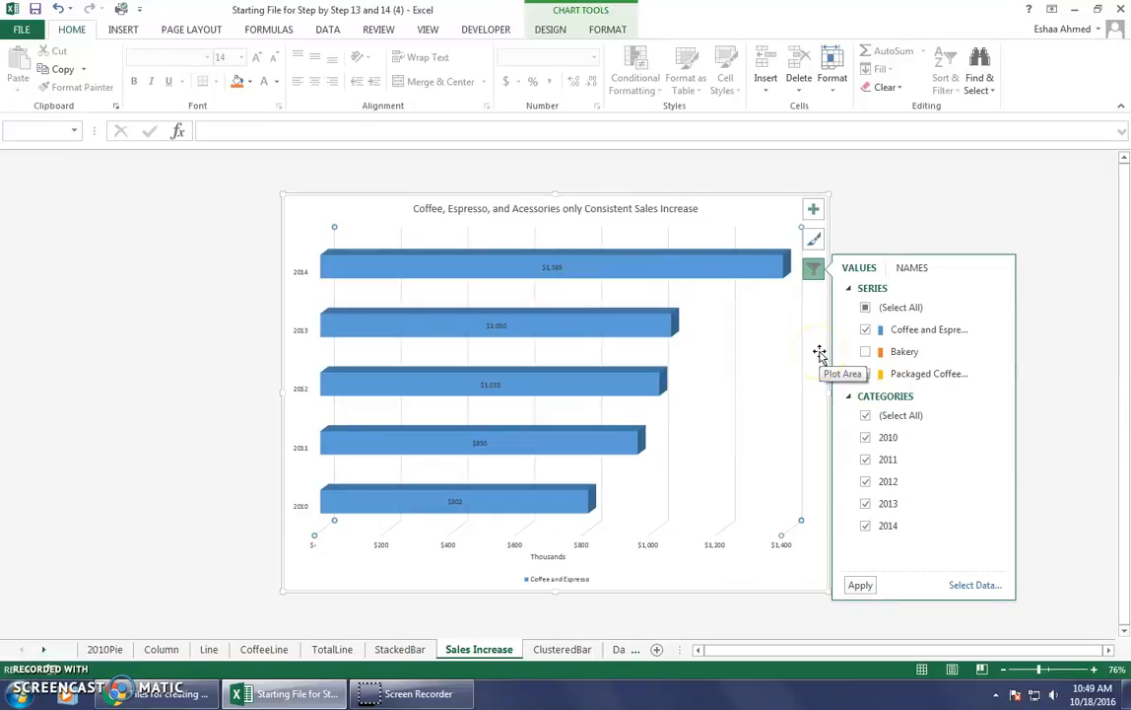
click(814, 268)
click(814, 268)
click(866, 350)
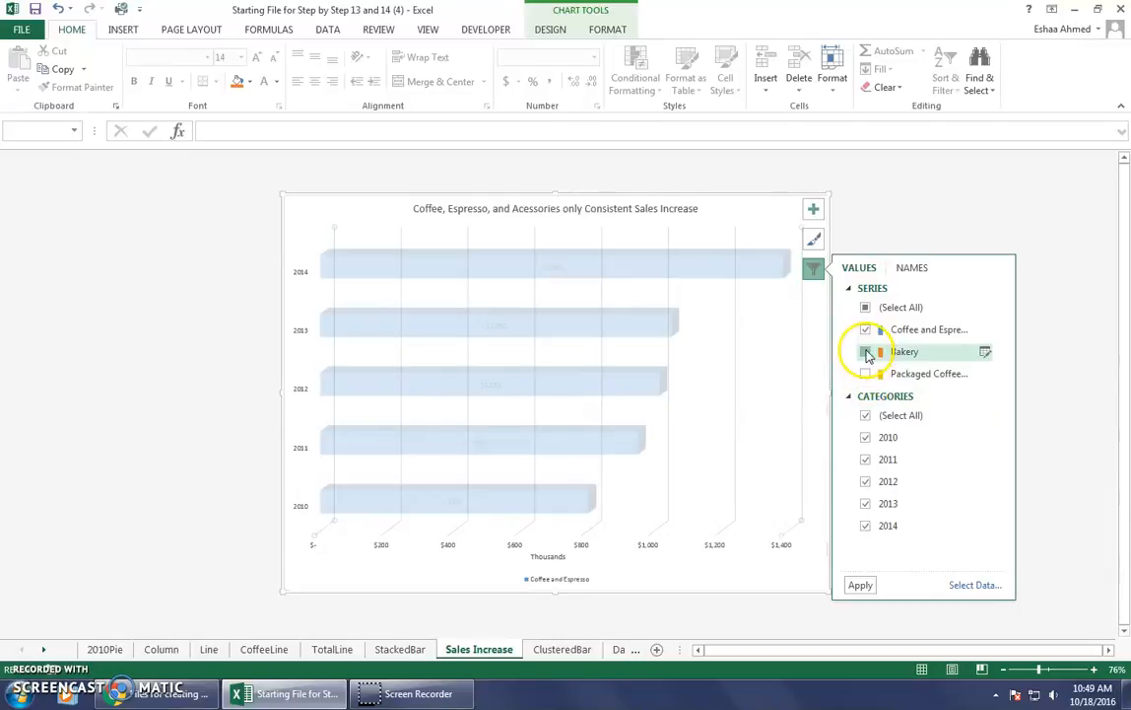
click(865, 373)
click(811, 379)
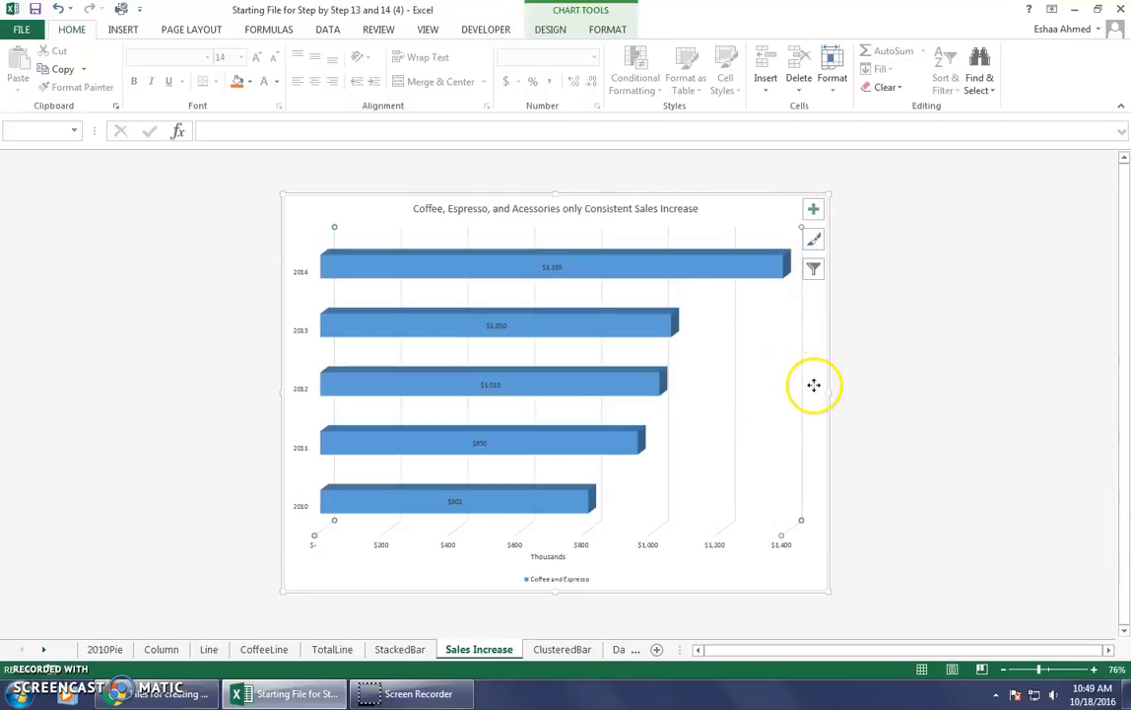
Restore the Bakery and Packaged Coffee/Tea series in the Sales Increase chart's filter and deselect the chart.
click(814, 268)
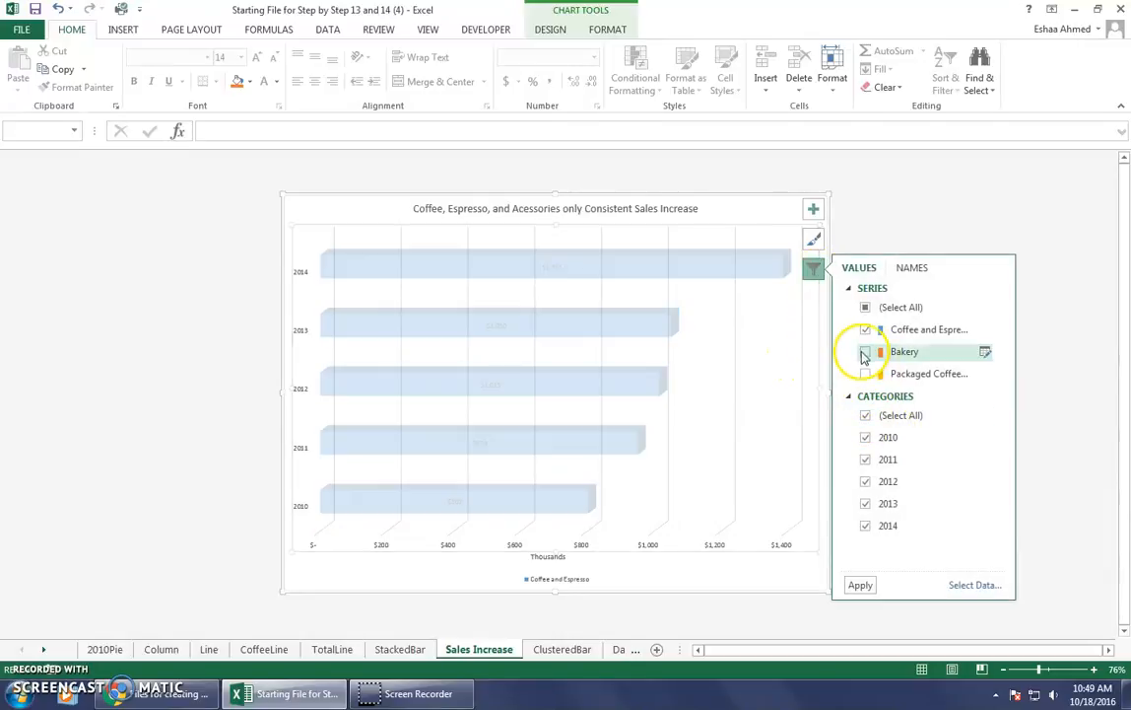
click(865, 374)
click(865, 374)
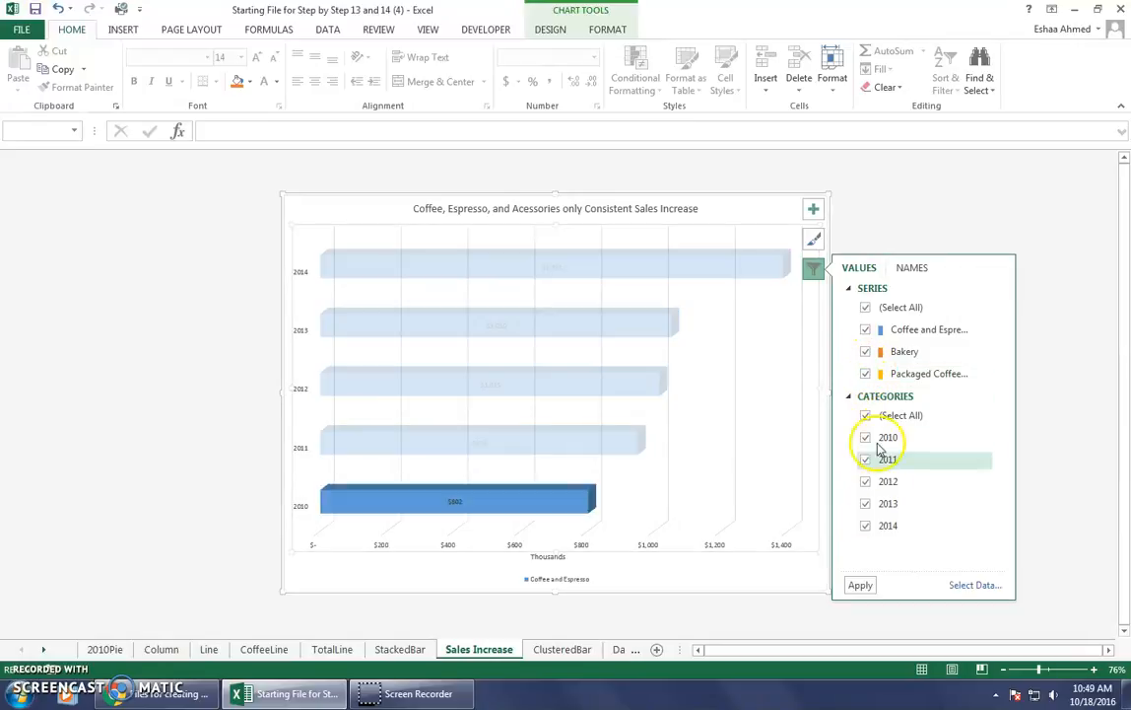
click(861, 585)
click(804, 606)
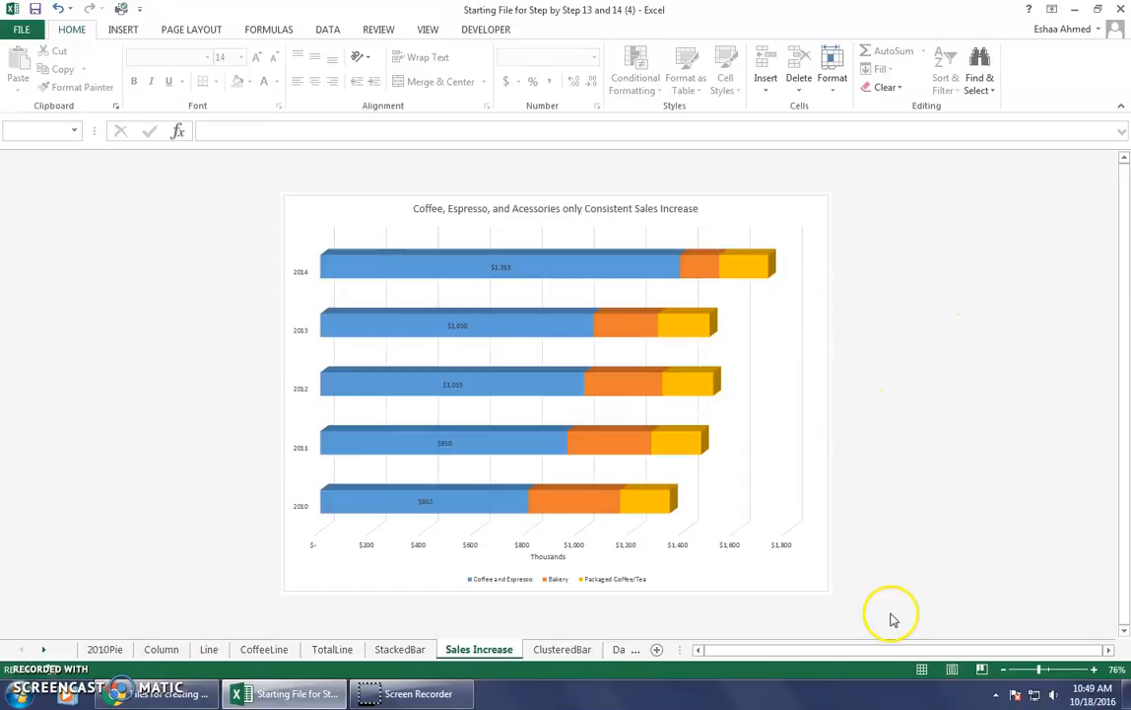
Start saving the workbook under a new location and browse to the Excel Lesson 12 folder inside Microsoft Excel.
click(20, 29)
click(28, 187)
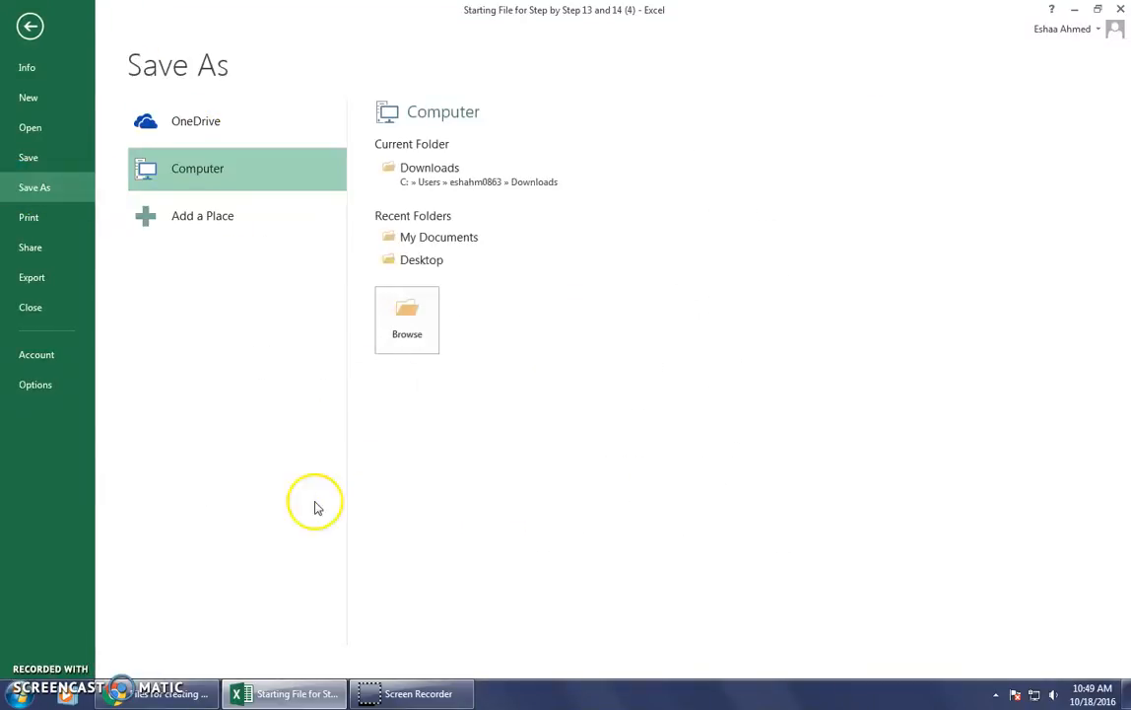
click(406, 308)
scroll(120, 177, down, 5)
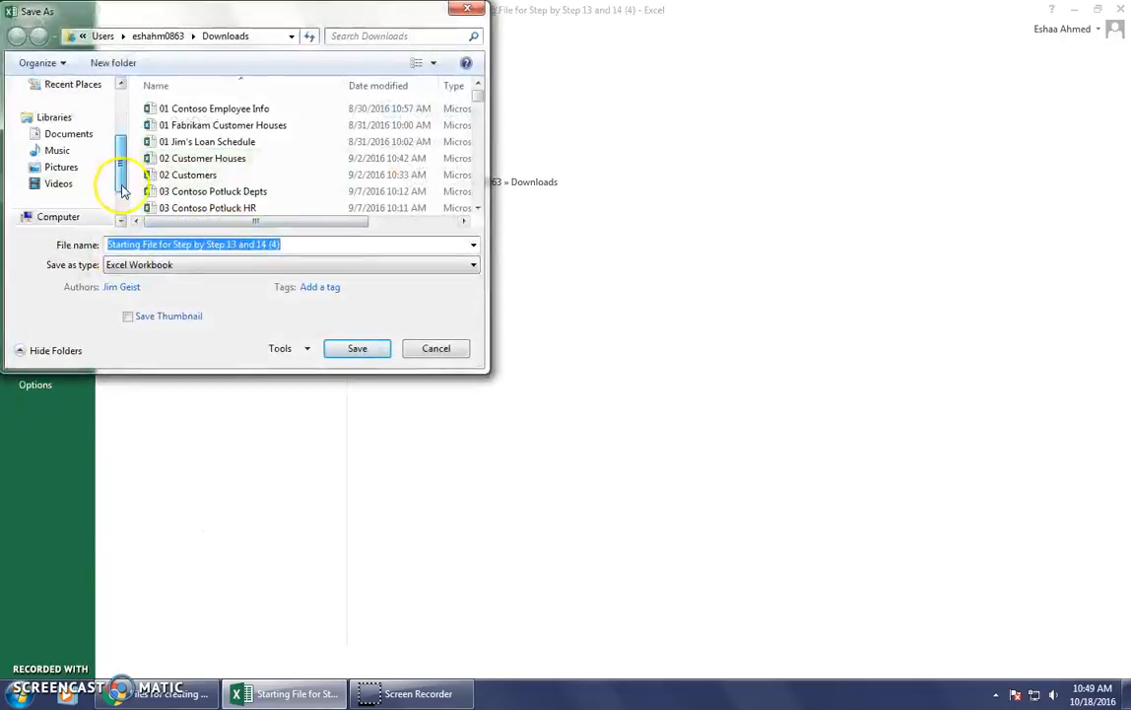
click(94, 183)
double_click(202, 125)
scroll(178, 143, down, 2)
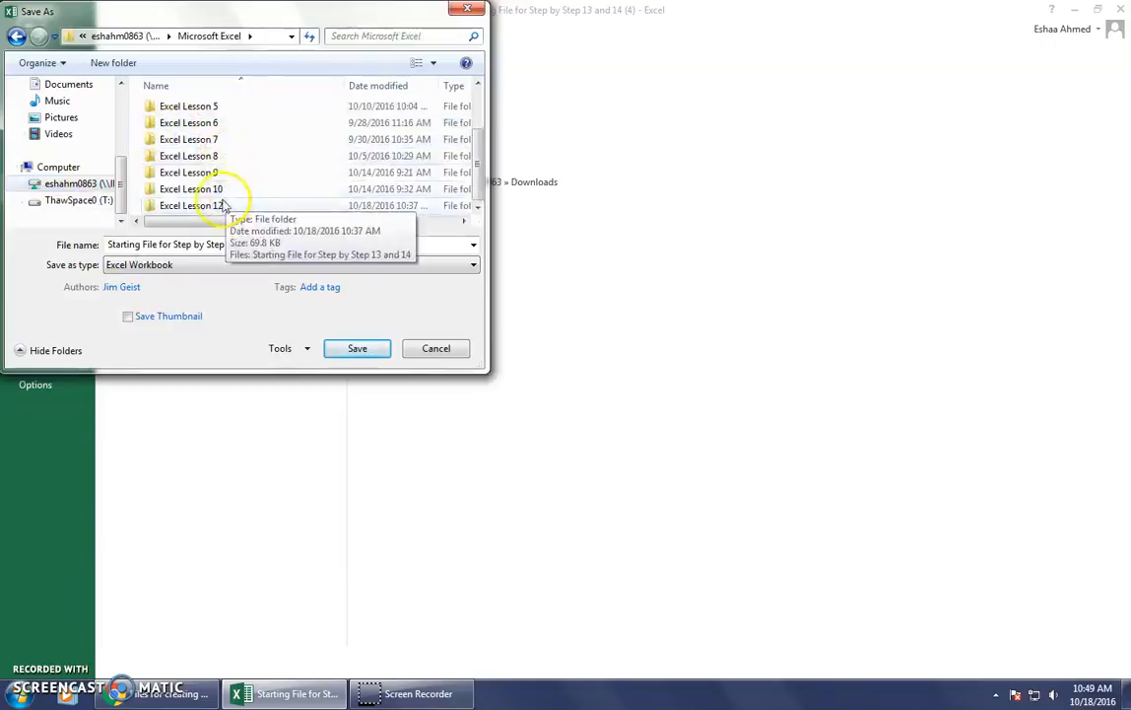
double_click(222, 207)
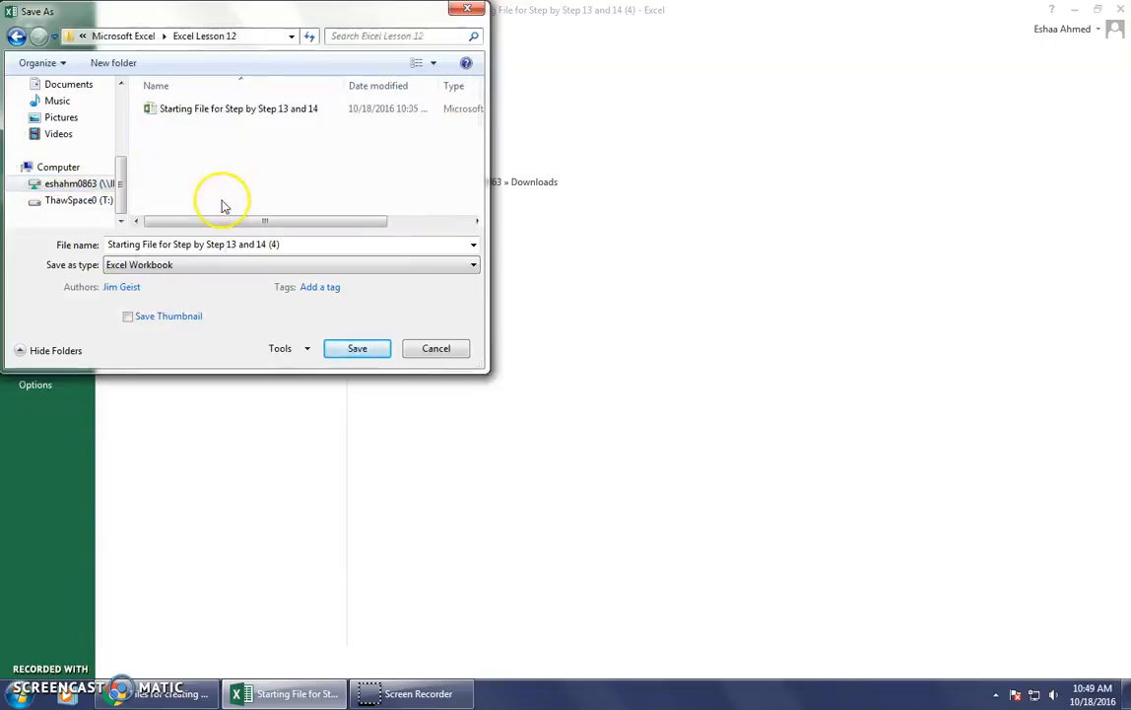
Save the workbook as "Starting File for Step by Step 13 and 14", replacing the existing file of that name.
click(308, 245)
click(297, 247)
key(BackSpace)
key(BackSpace)
key(BackSpace)
key(BackSpace)
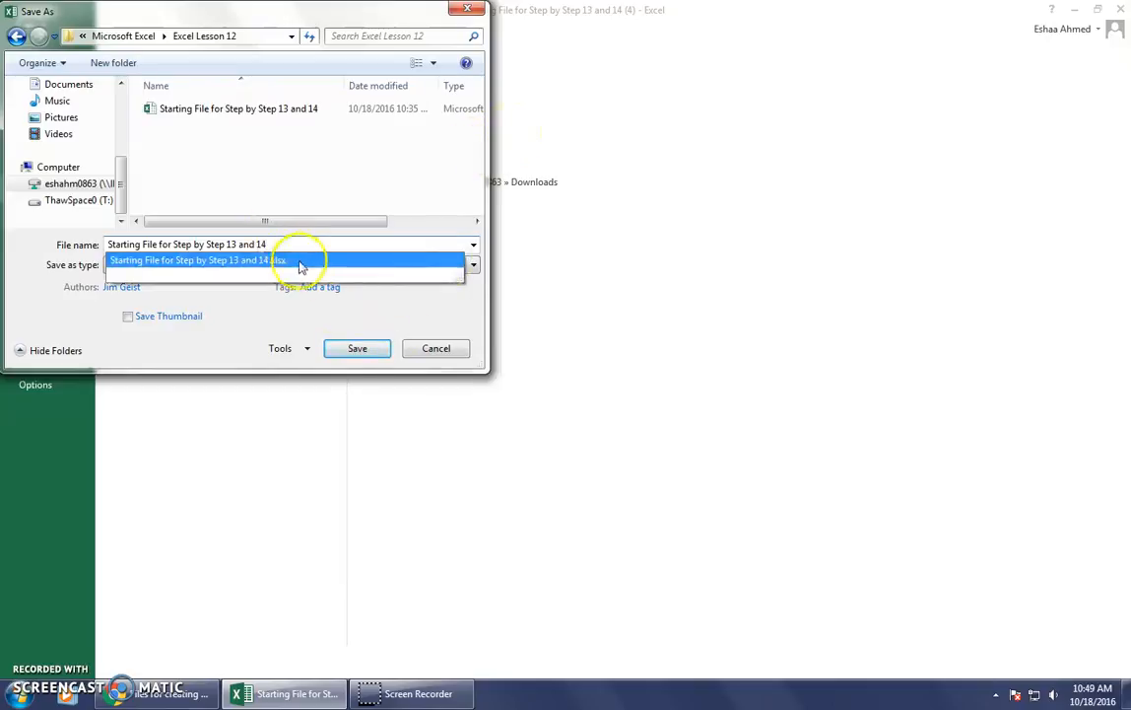
click(354, 347)
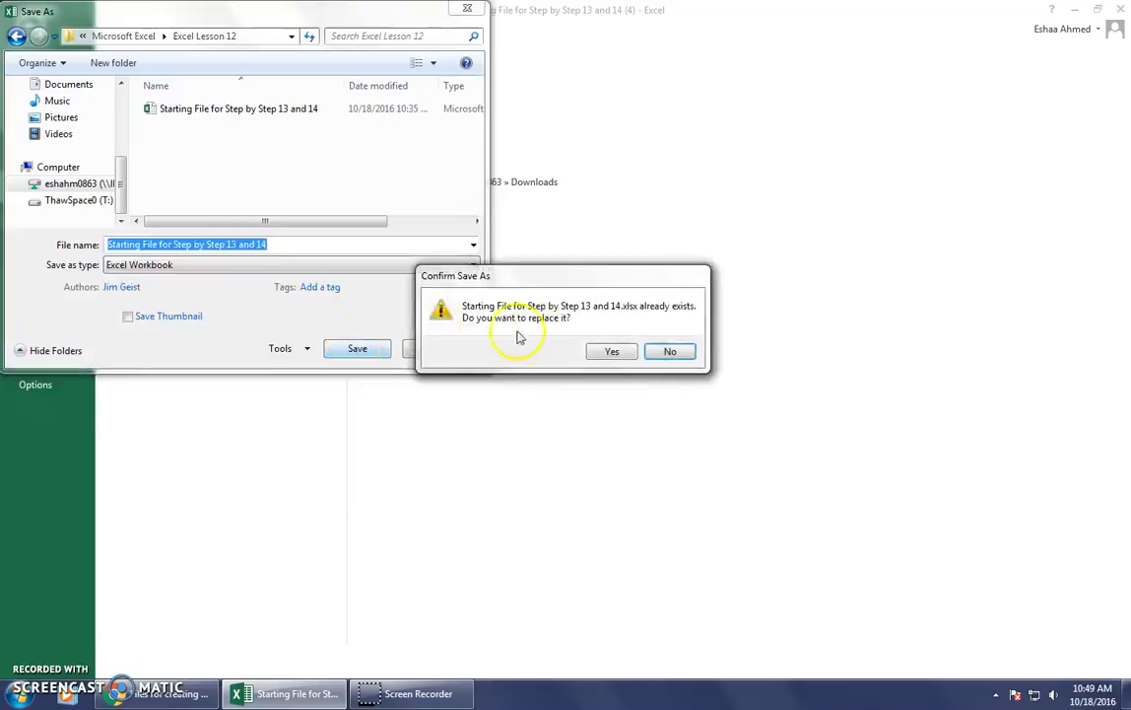
click(611, 353)
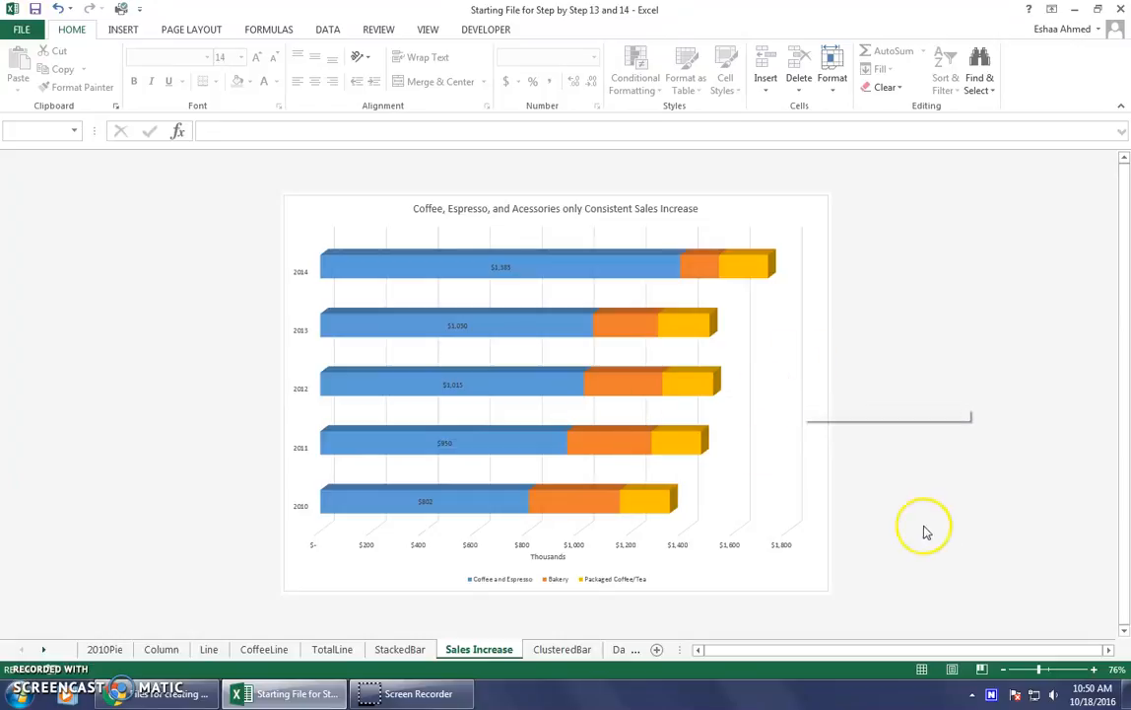
Create a copy of the Data sheet at the end of the current workbook.
right_click(621, 650)
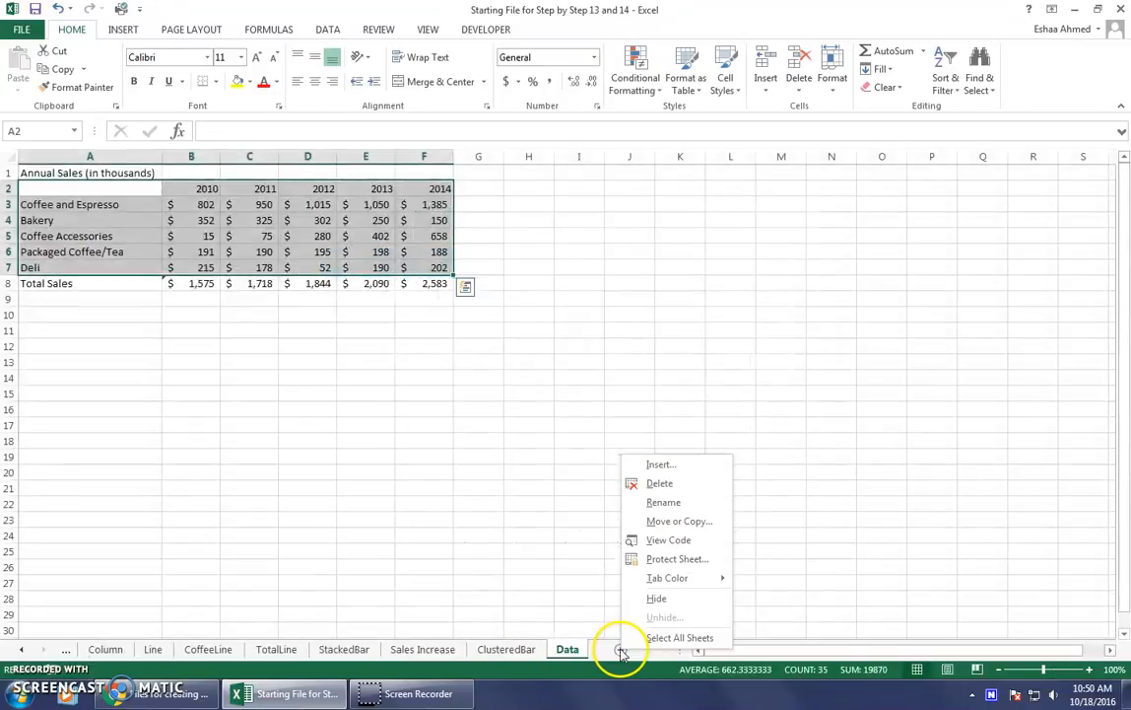
click(671, 523)
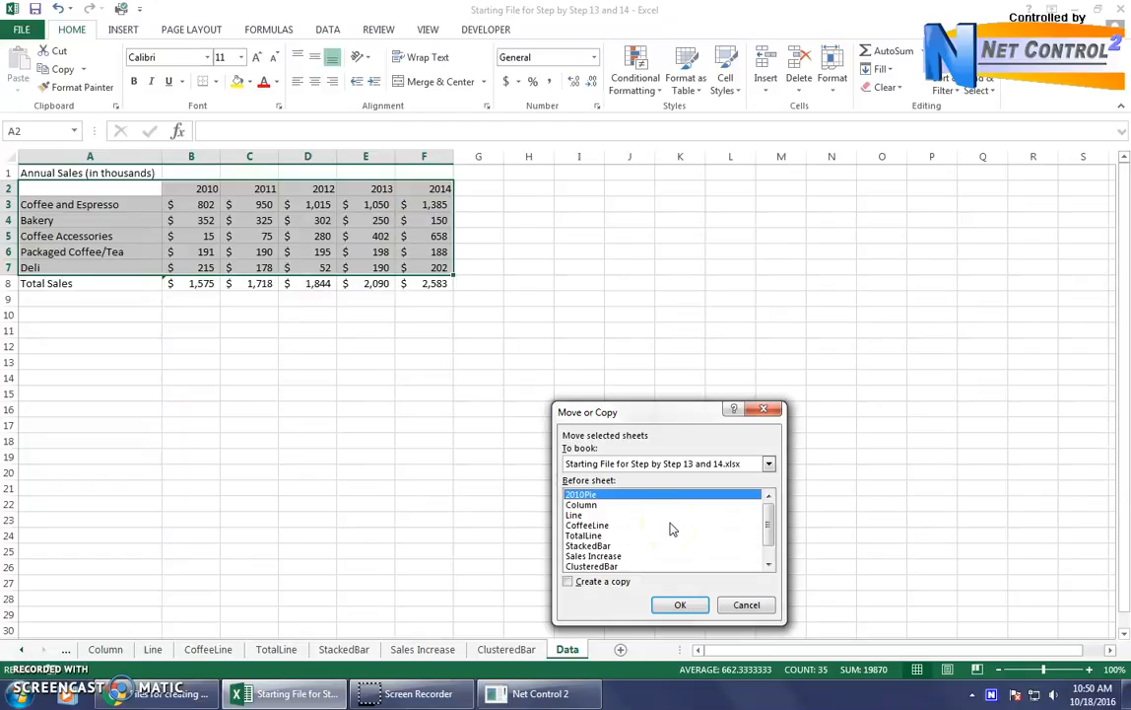
scroll(670, 529, down, 1)
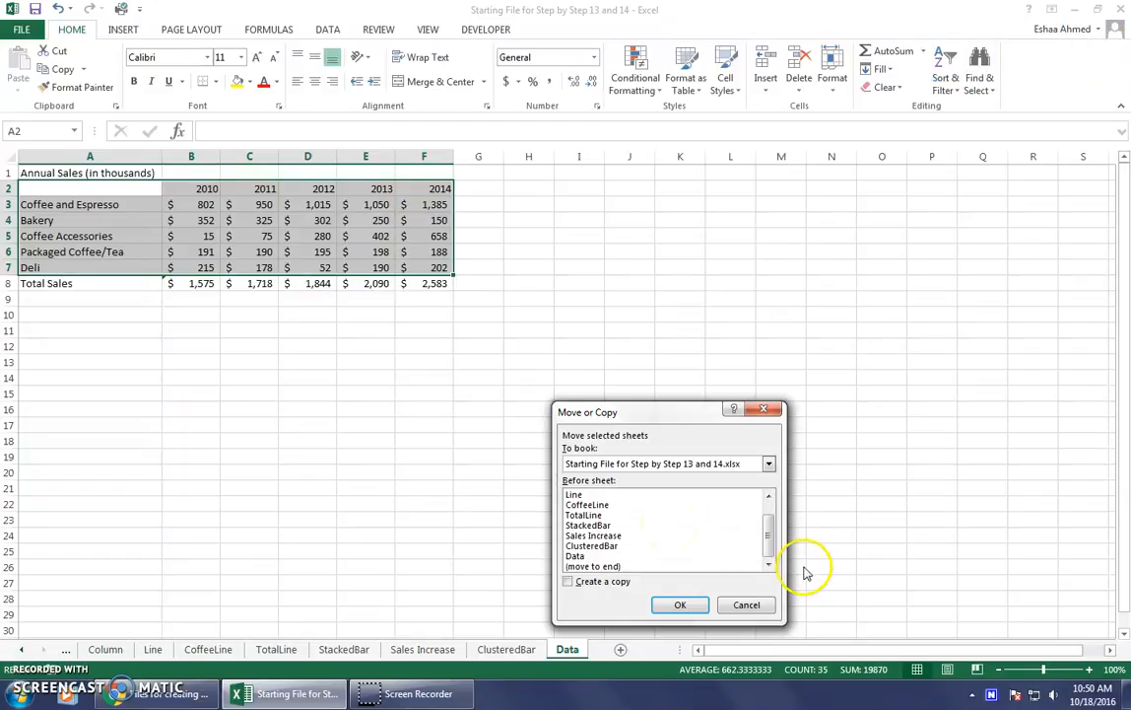
click(627, 567)
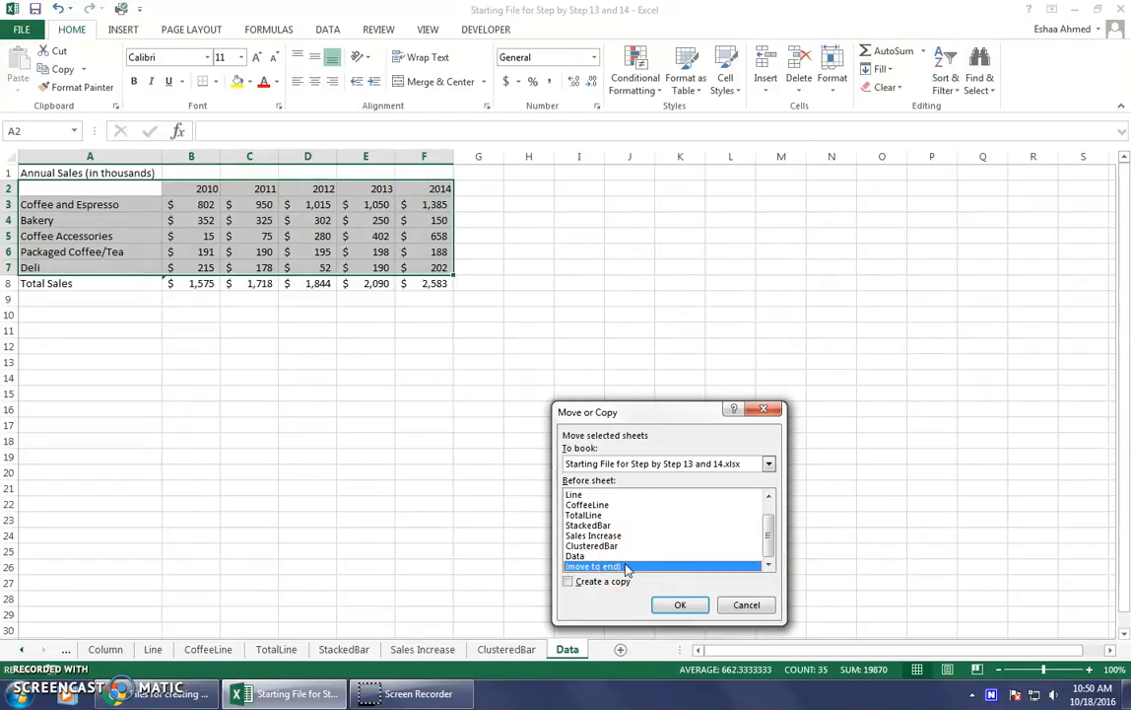
click(590, 582)
click(569, 582)
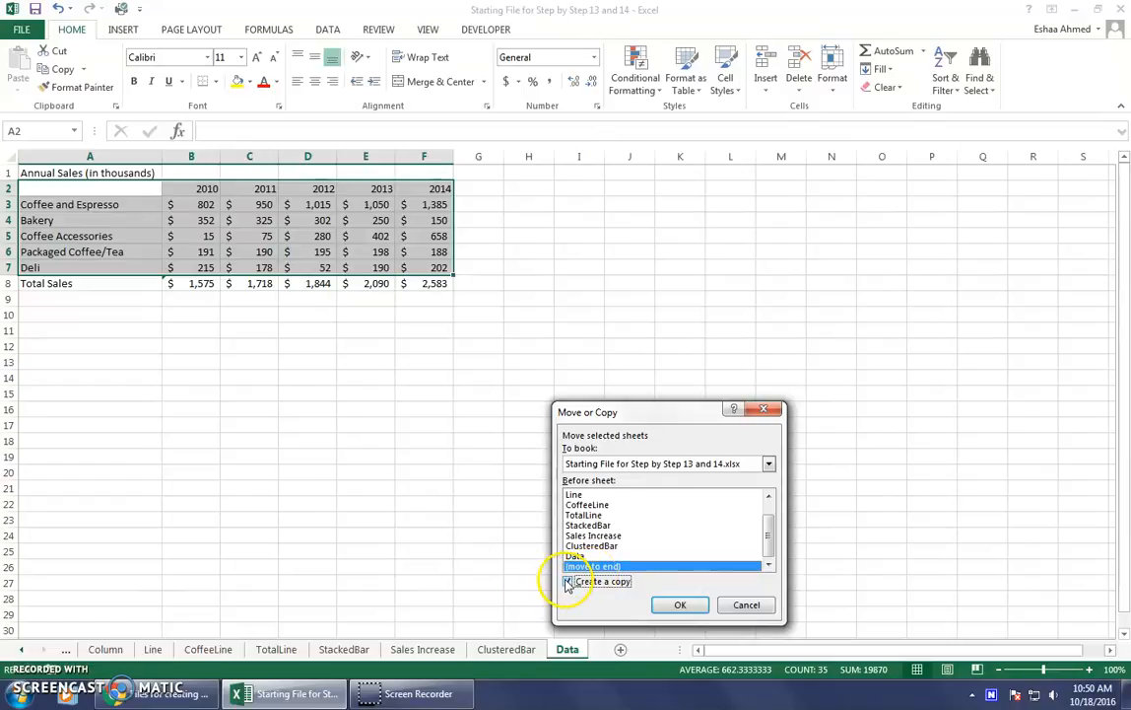
click(694, 613)
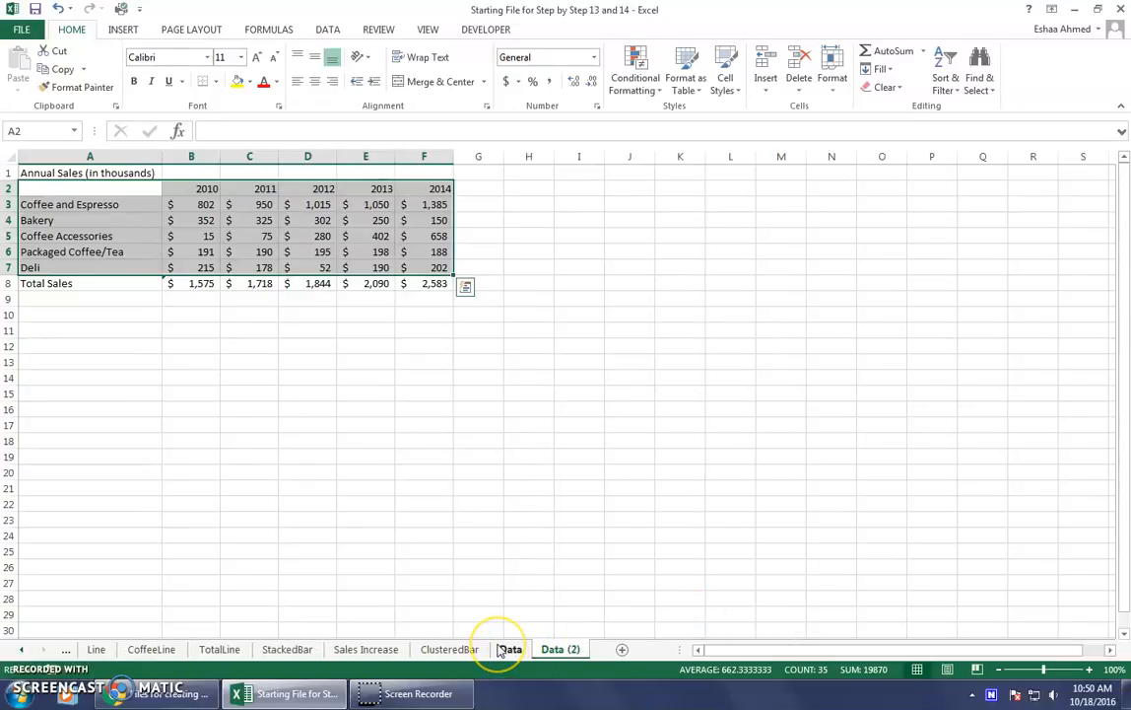
Rename the copied Data sheet as DataExp.
click(549, 651)
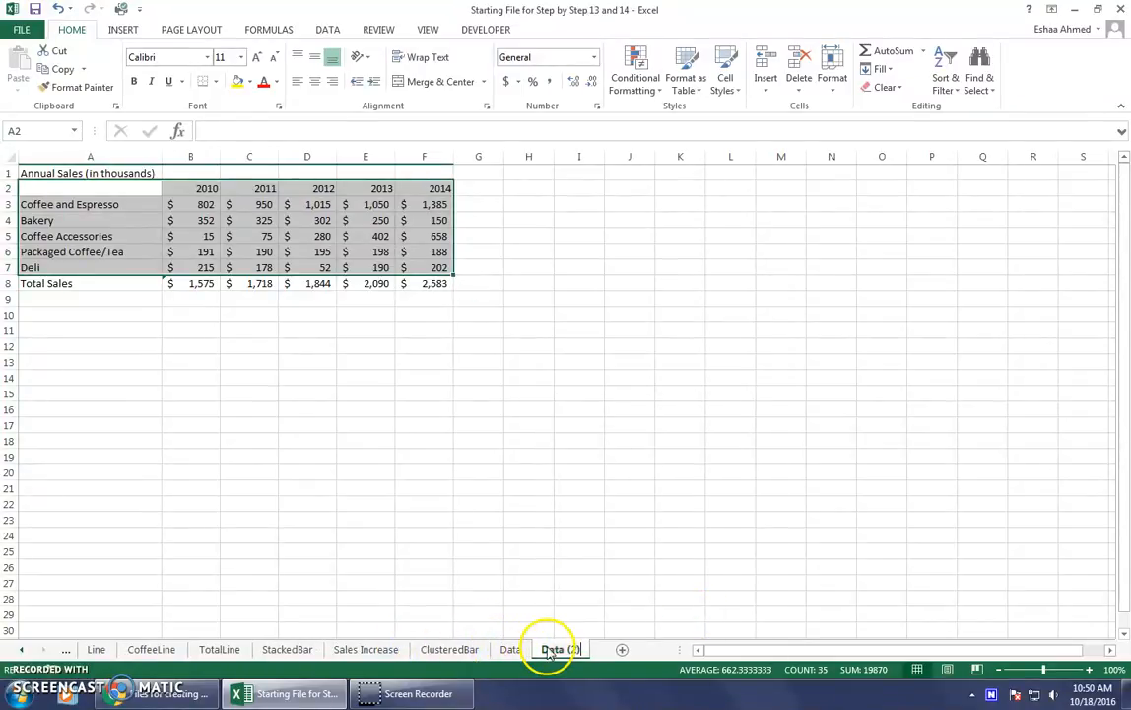
double_click(549, 651)
key(BackSpace)
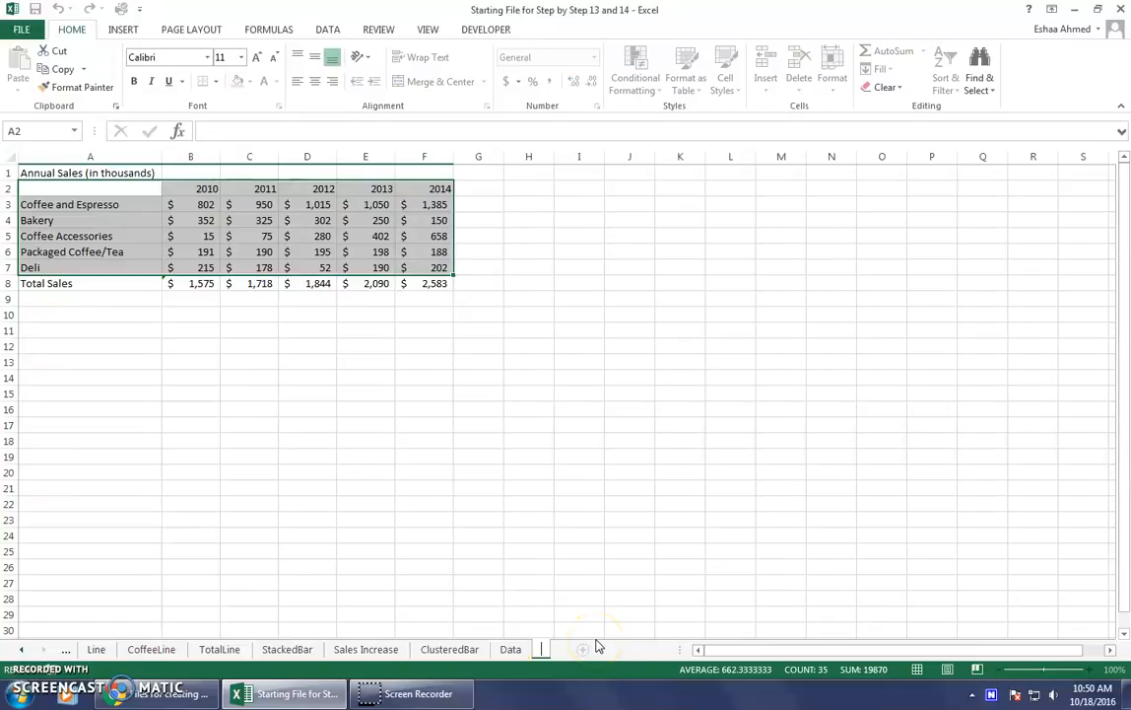
text(DataExp)
key(Return)
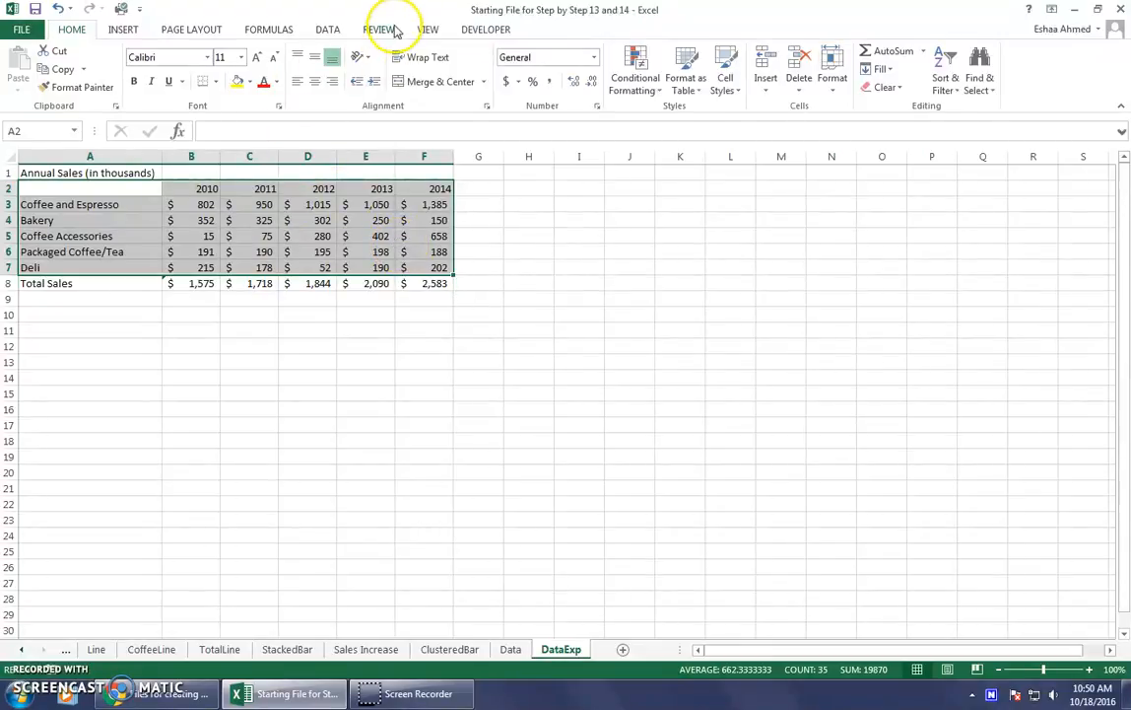
Insert a 2-D Clustered Column chart from the selected annual sales range on the DataExp sheet.
click(124, 31)
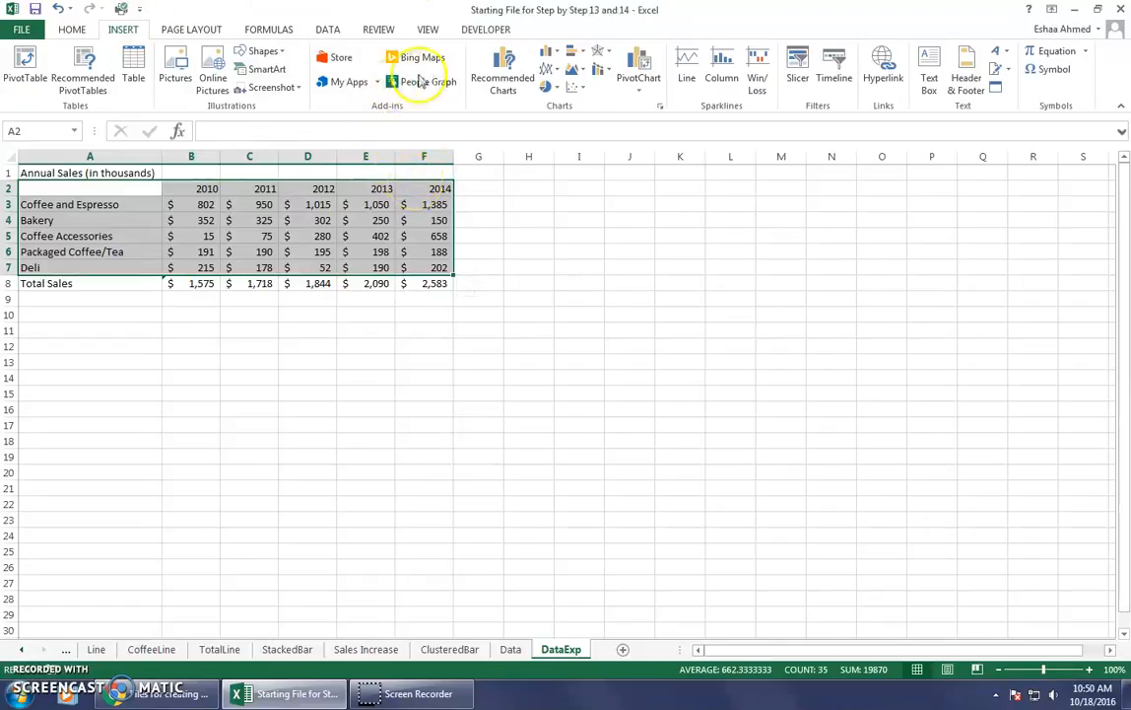
click(552, 57)
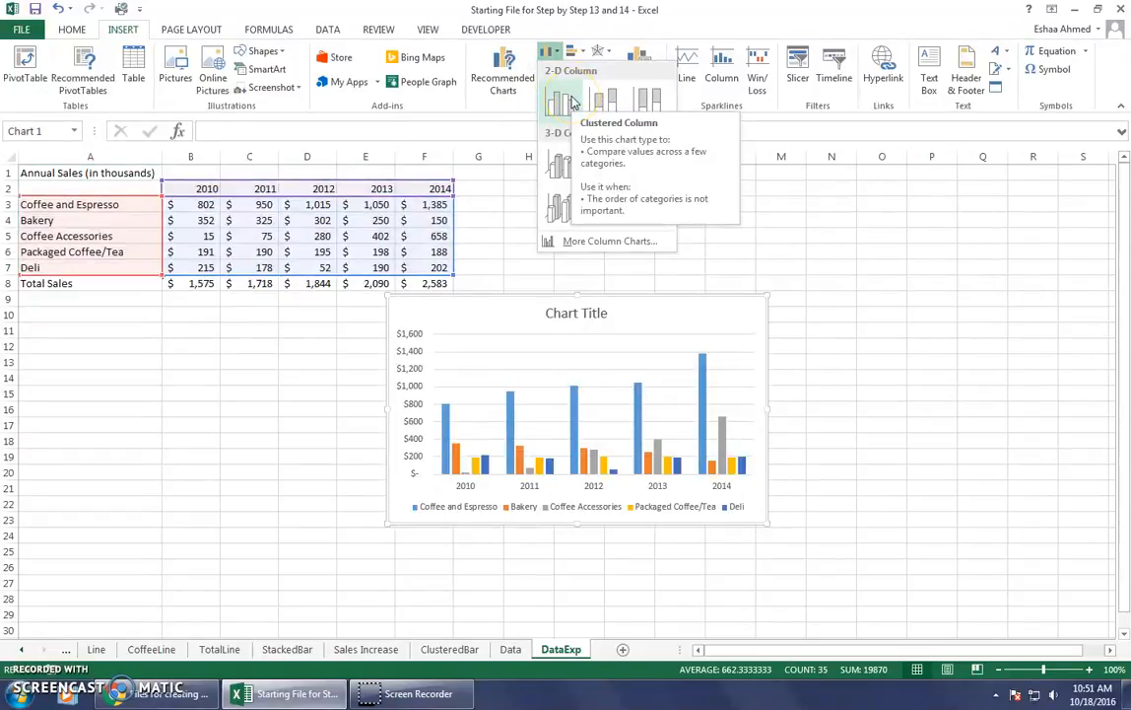
click(562, 100)
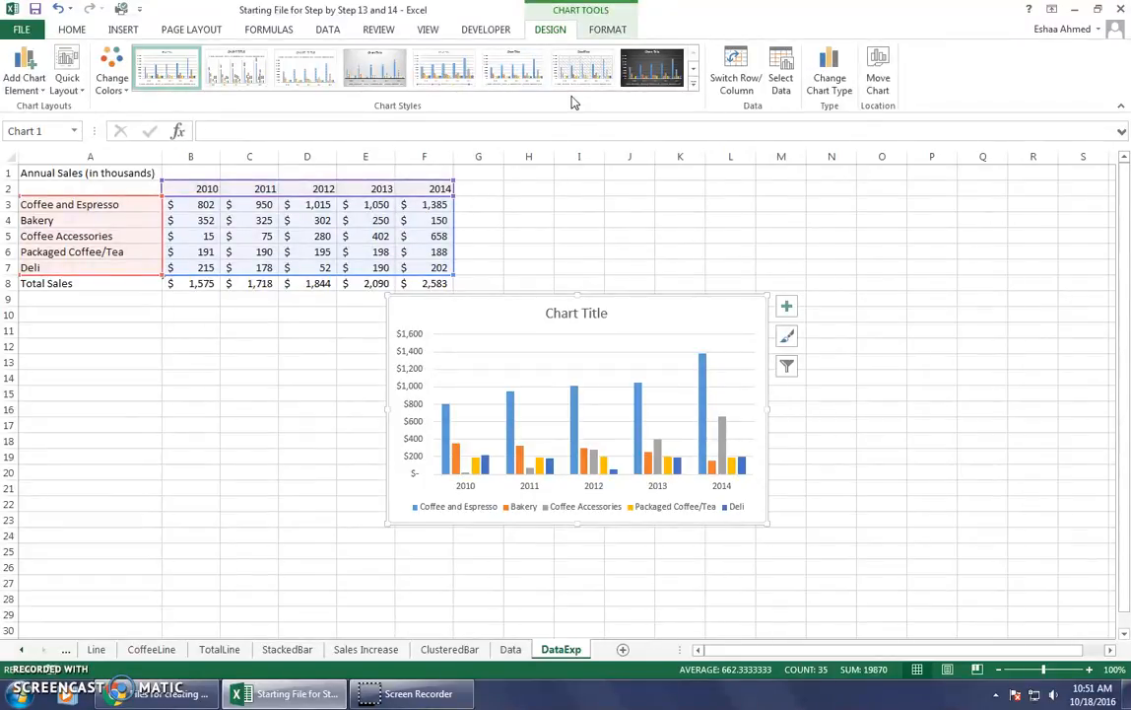
Insert a blank row above the Bakery row in the DataExp table.
click(394, 238)
click(69, 220)
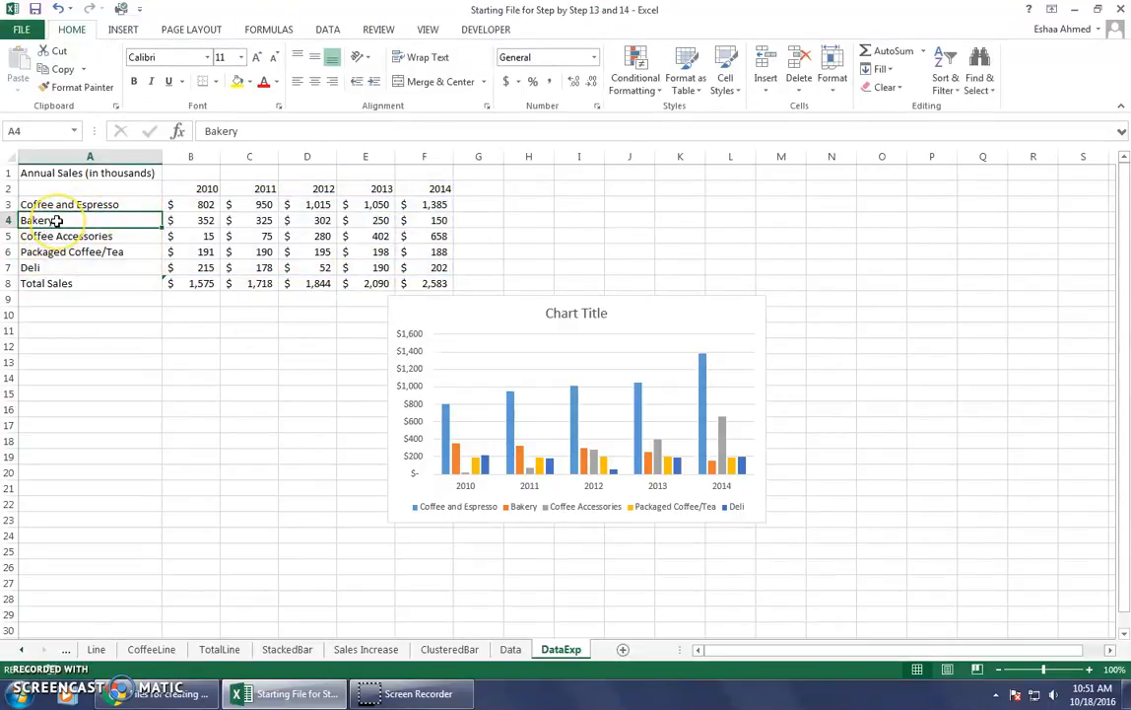
right_click(57, 221)
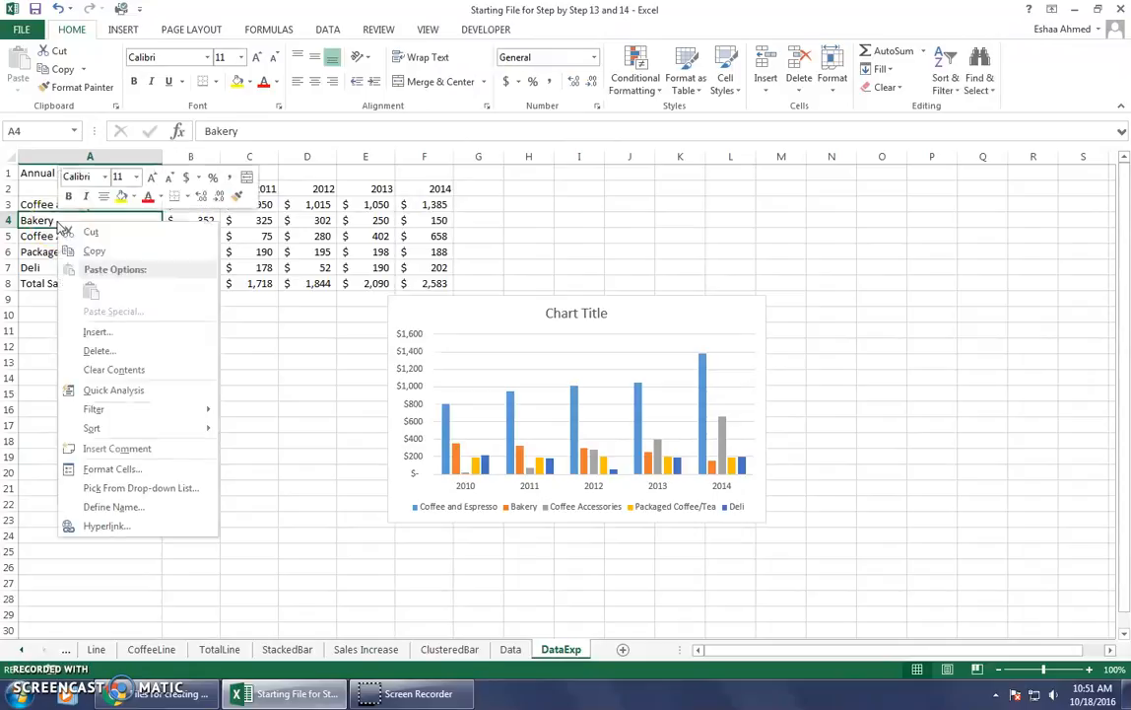
right_click(5, 222)
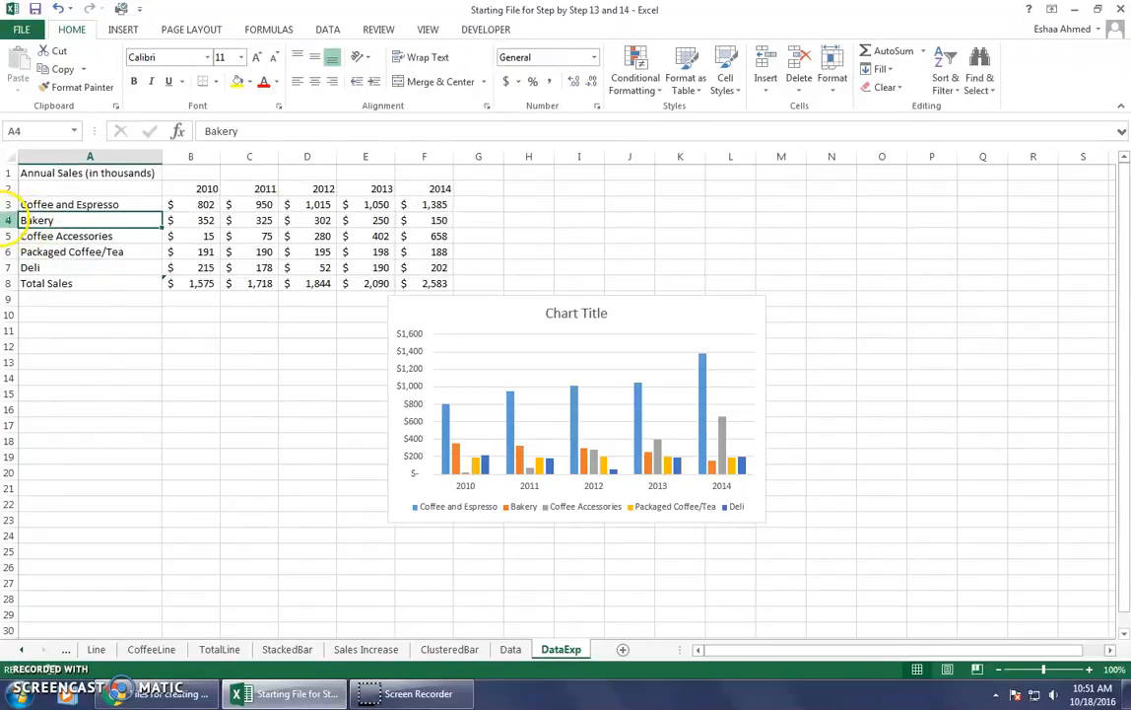
right_click(8, 220)
click(44, 325)
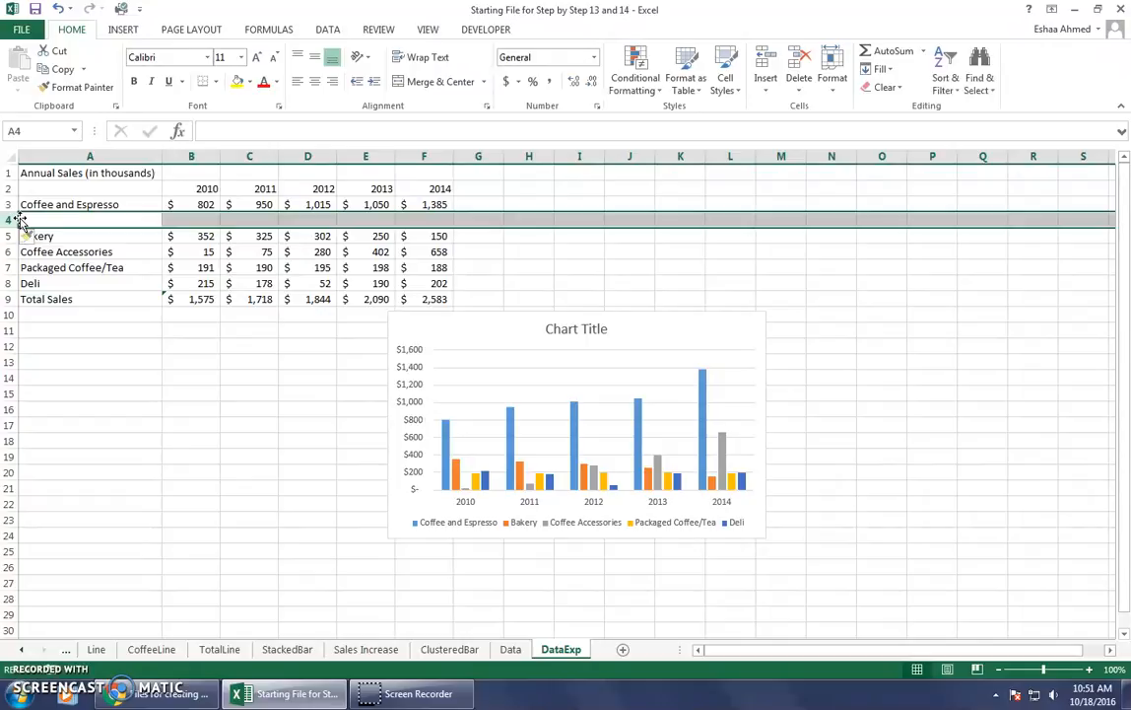
Insert a blank row above the Deli row in the DataExp table.
click(30, 283)
click(8, 282)
right_click(9, 285)
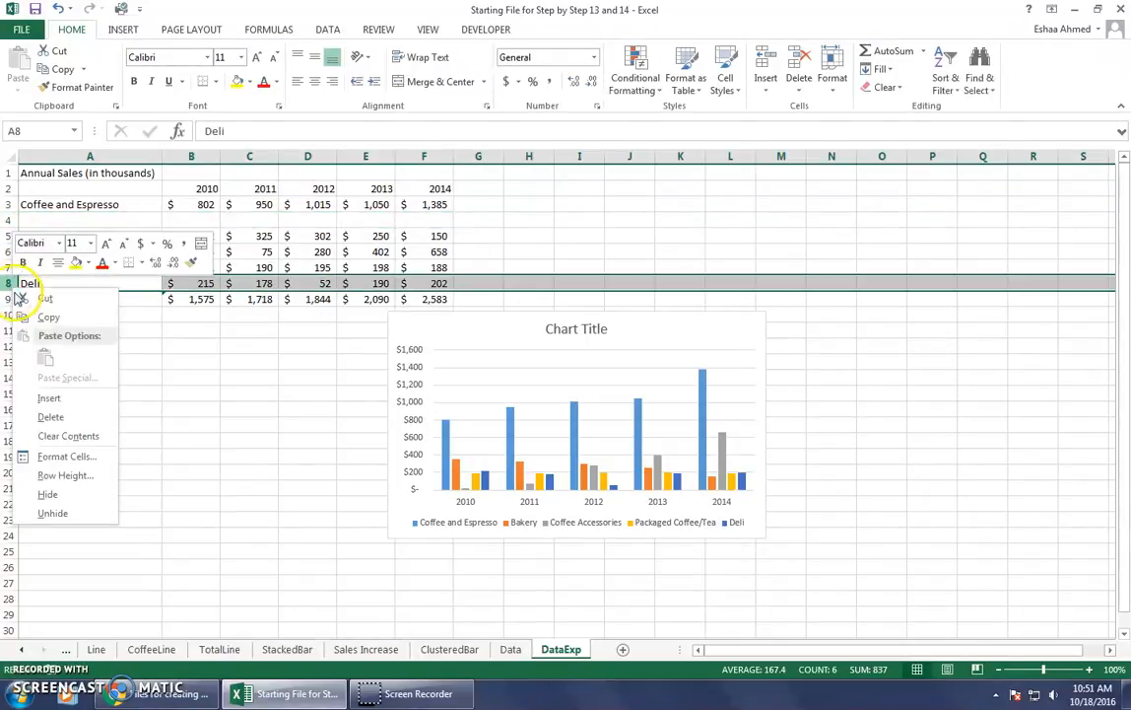
click(46, 399)
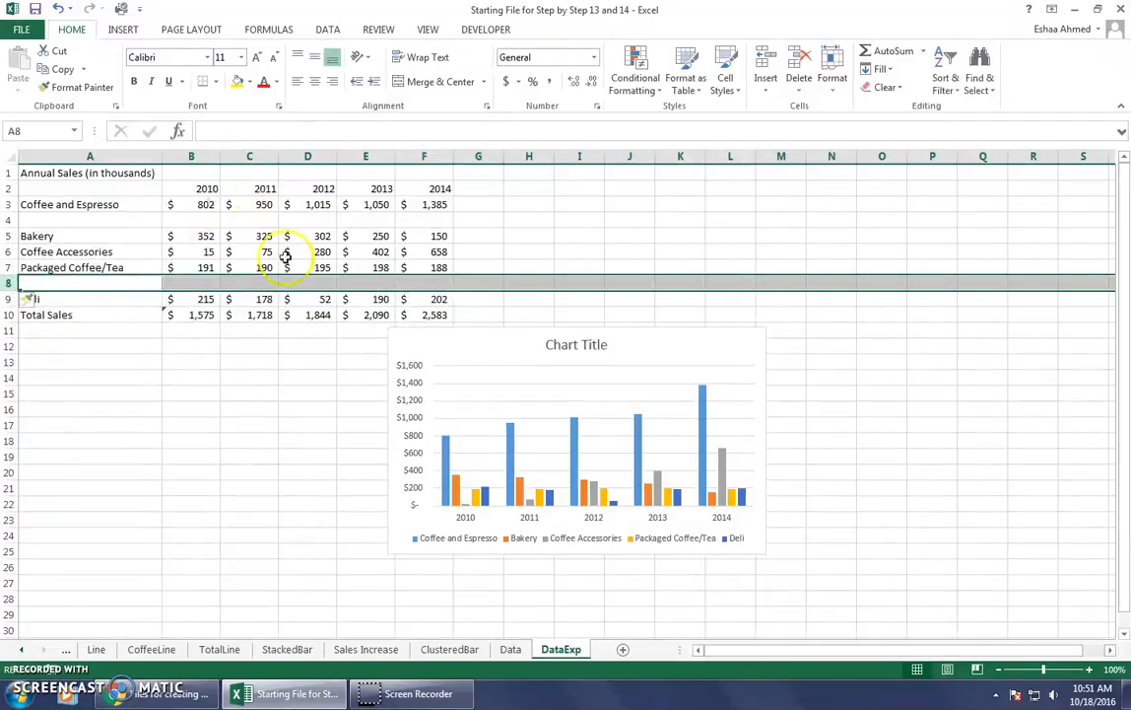
click(117, 395)
Shorten the "Coffee and Espresso" label in cell A3 to "Coffee".
click(89, 191)
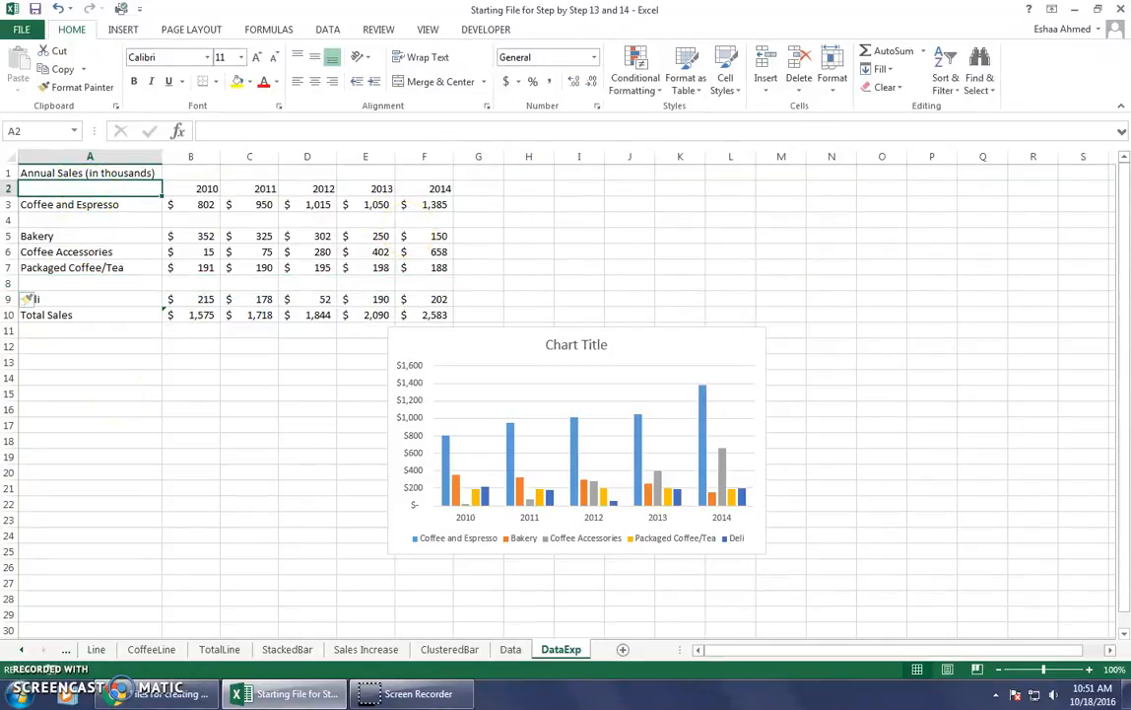
key(Up)
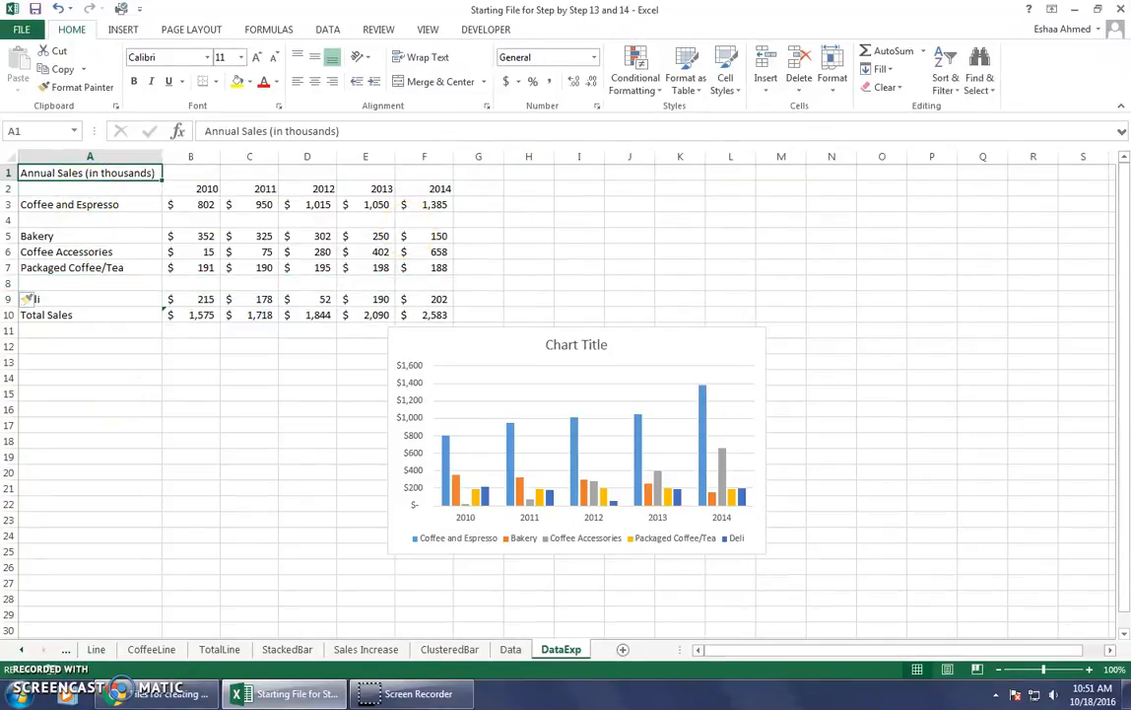
key(Down)
key(Down)
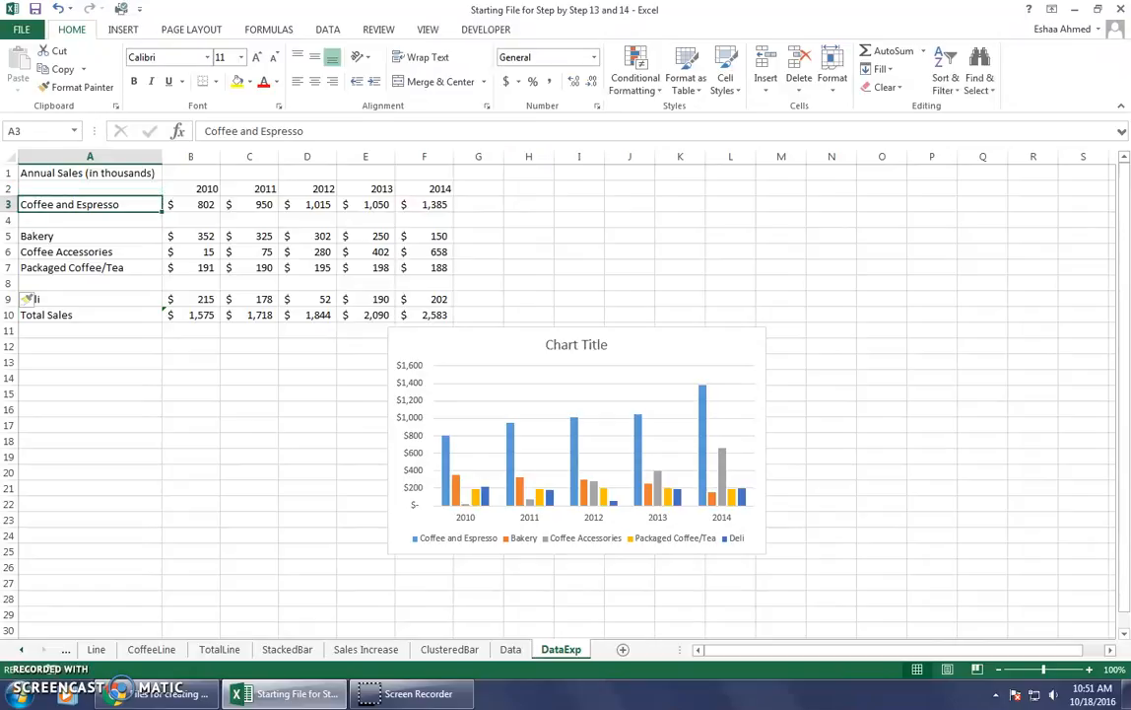
drag(302, 131, 241, 135)
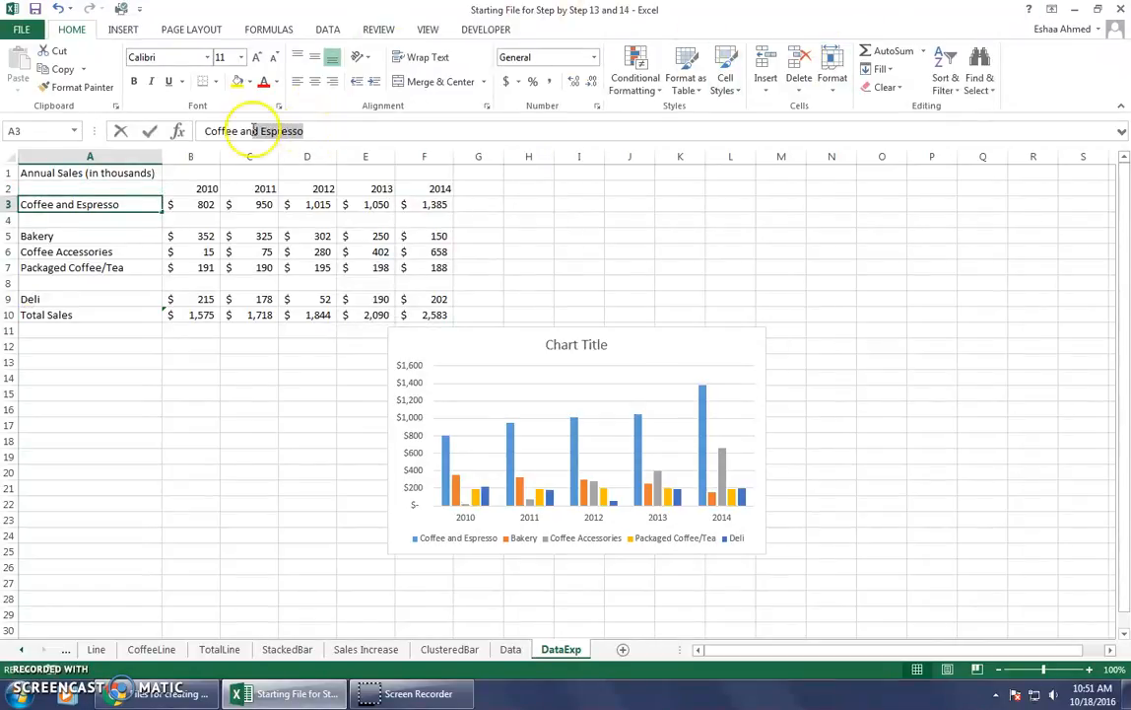
key(Delete)
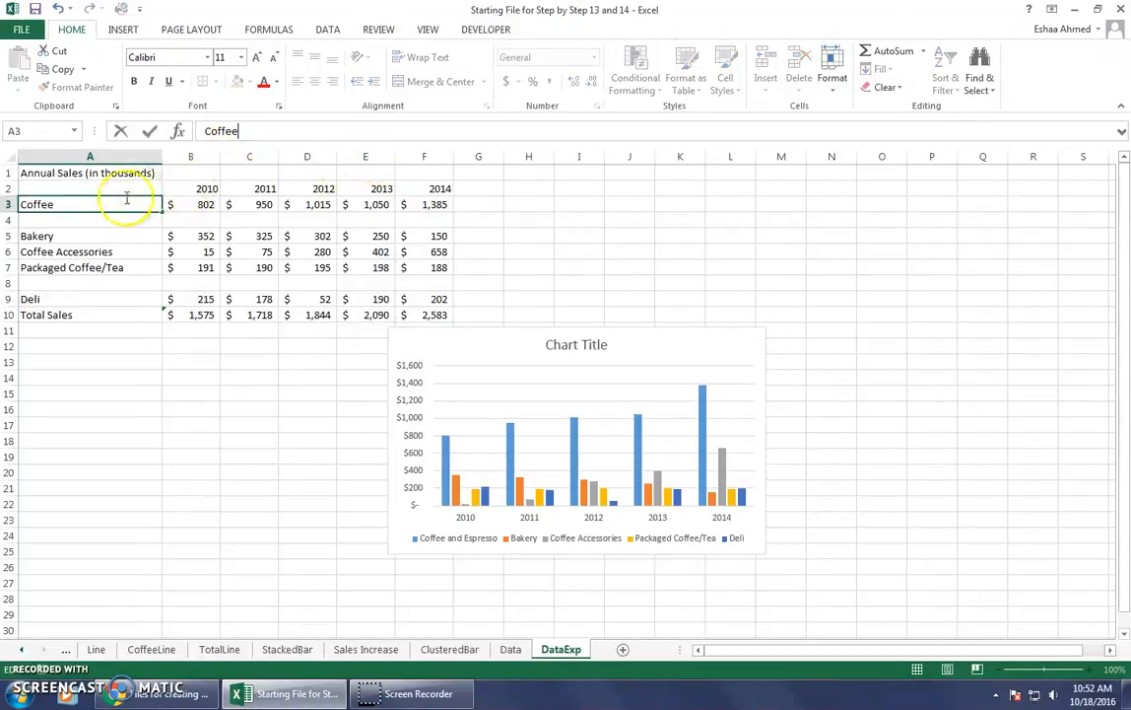
key(Return)
Enter the label "Espresso/Premium Coffees" in cell A4 of the blank row below Coffee.
click(221, 134)
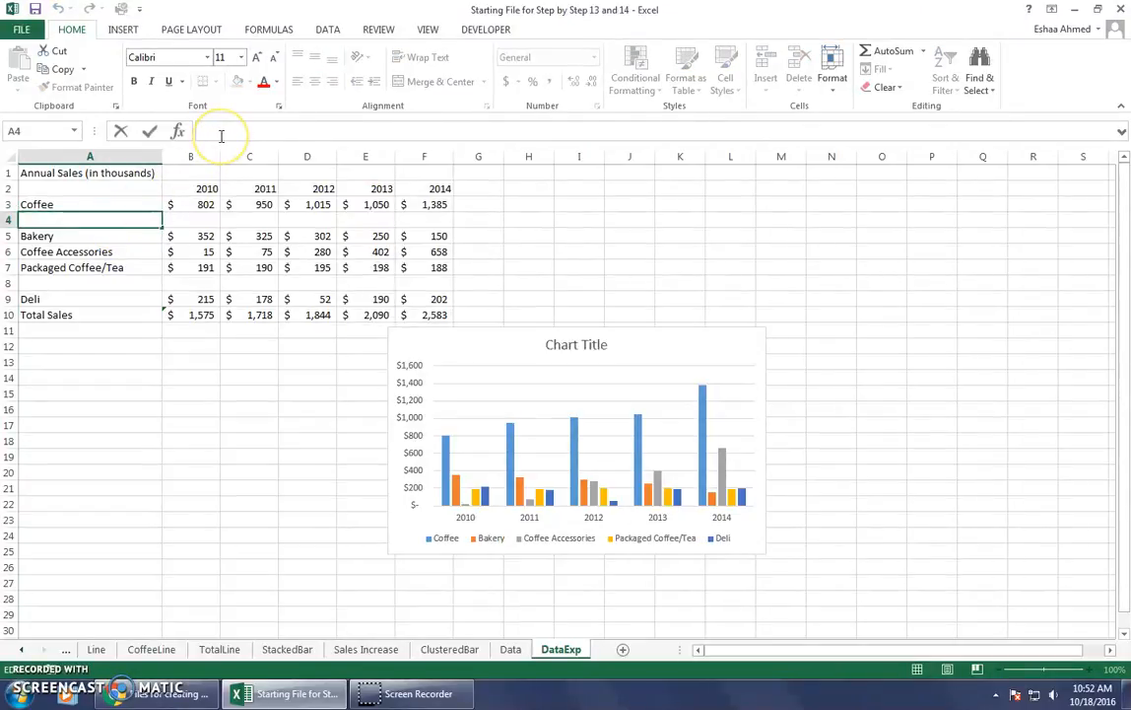
text(Espre)
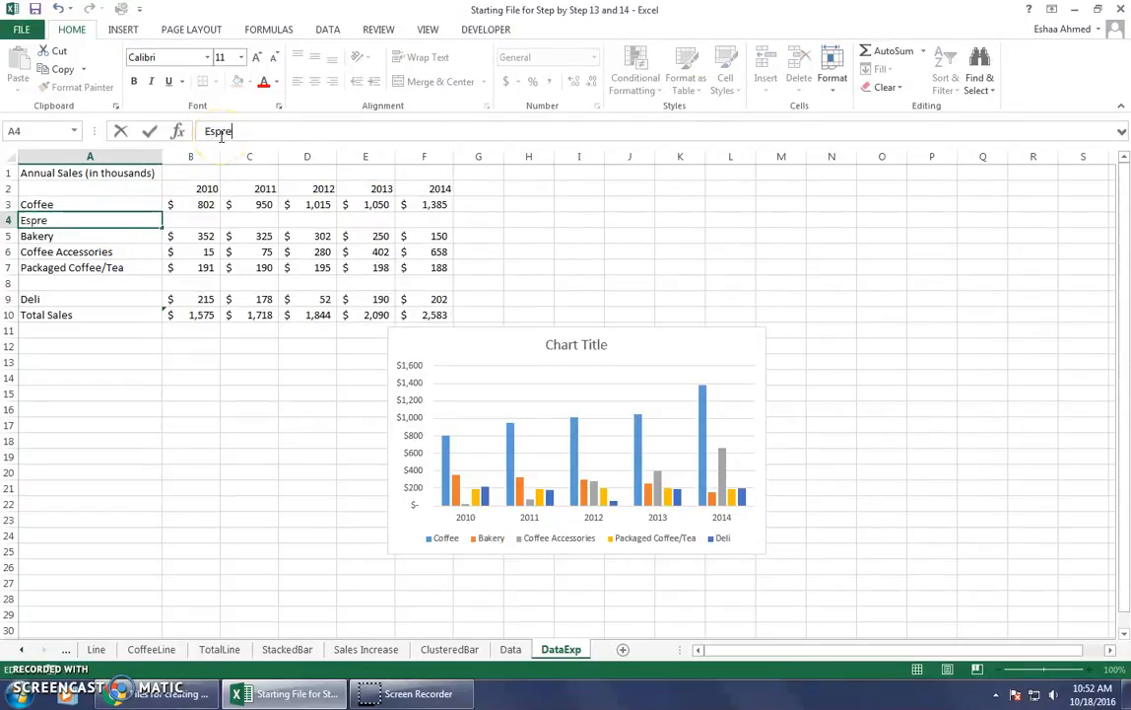
text(sso/Premium)
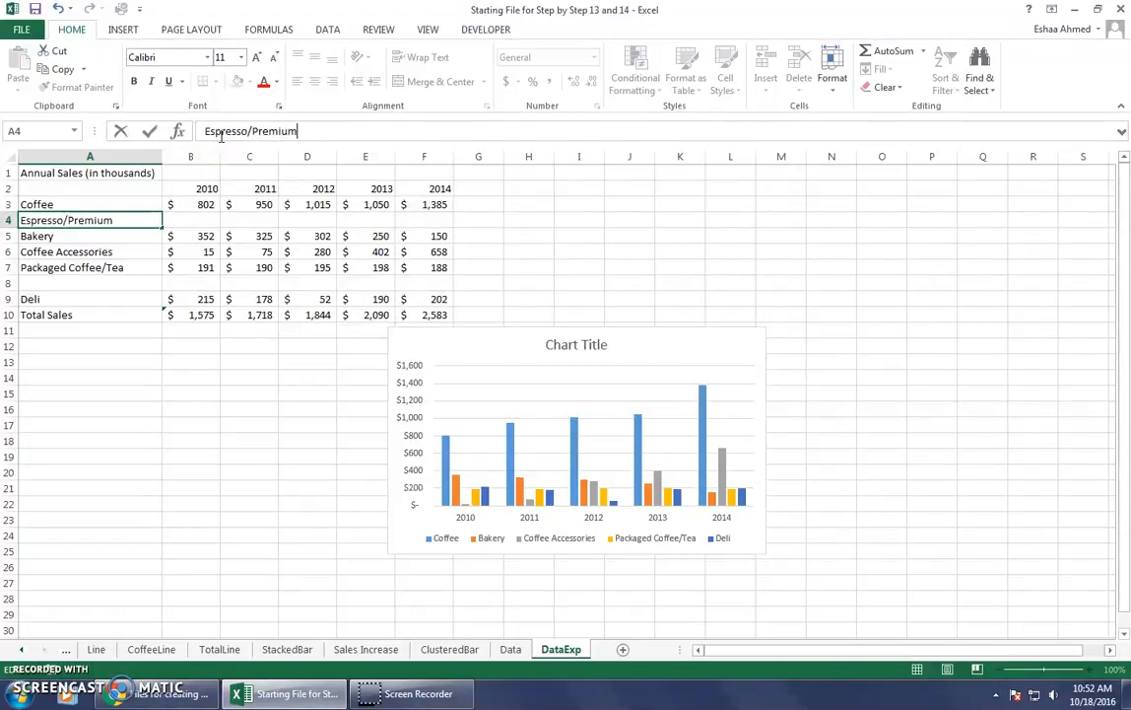
text( Coffees)
Shorten the "Packaged Coffee/Tea" label in cell A7 to "Packaged Coffee".
click(79, 255)
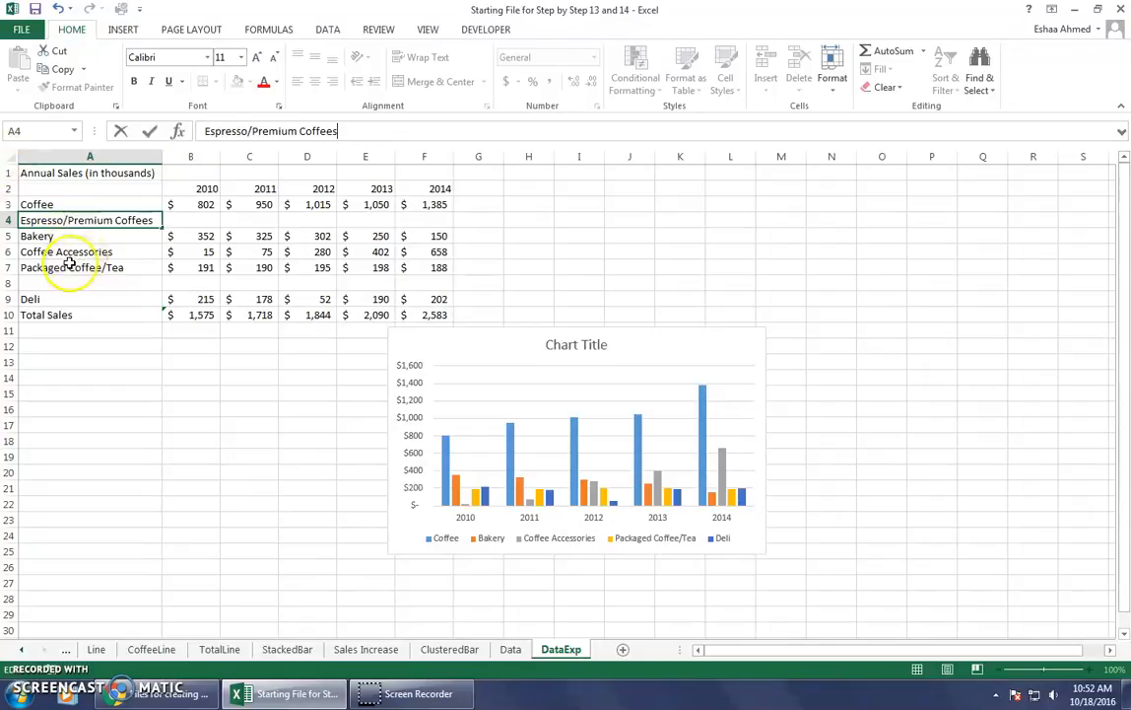
click(81, 264)
drag(314, 131, 283, 131)
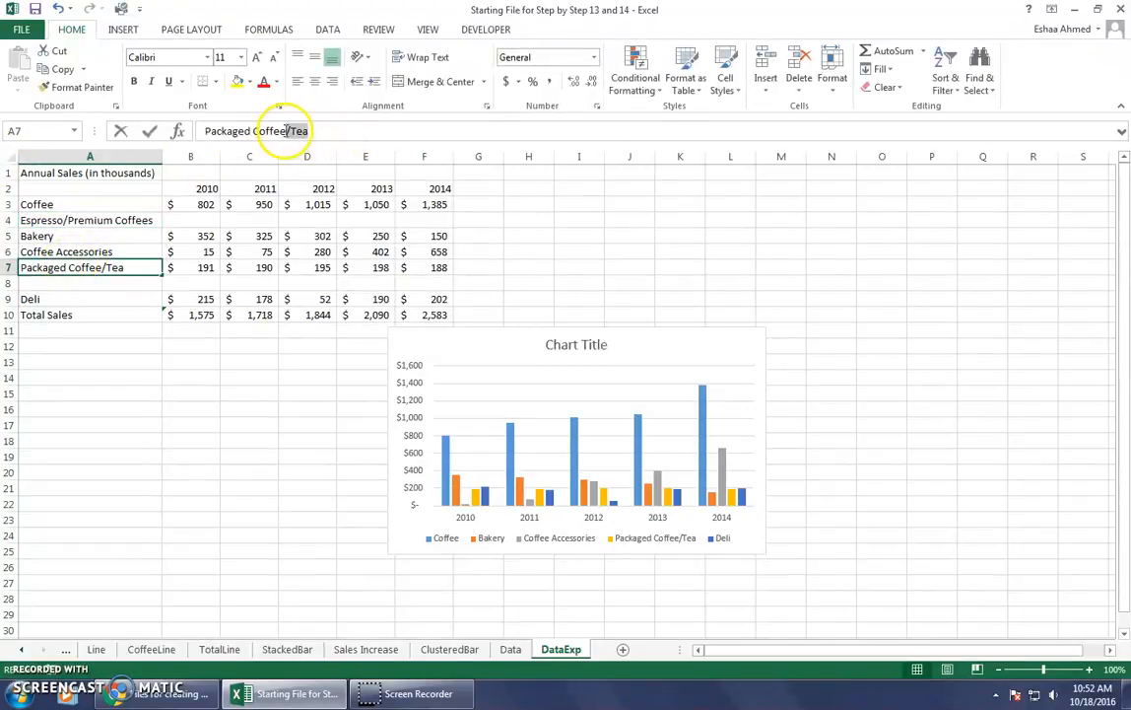
key(BackSpace)
Enter the label "Packaged Tea" in cell A8 of the blank row above Deli.
click(111, 283)
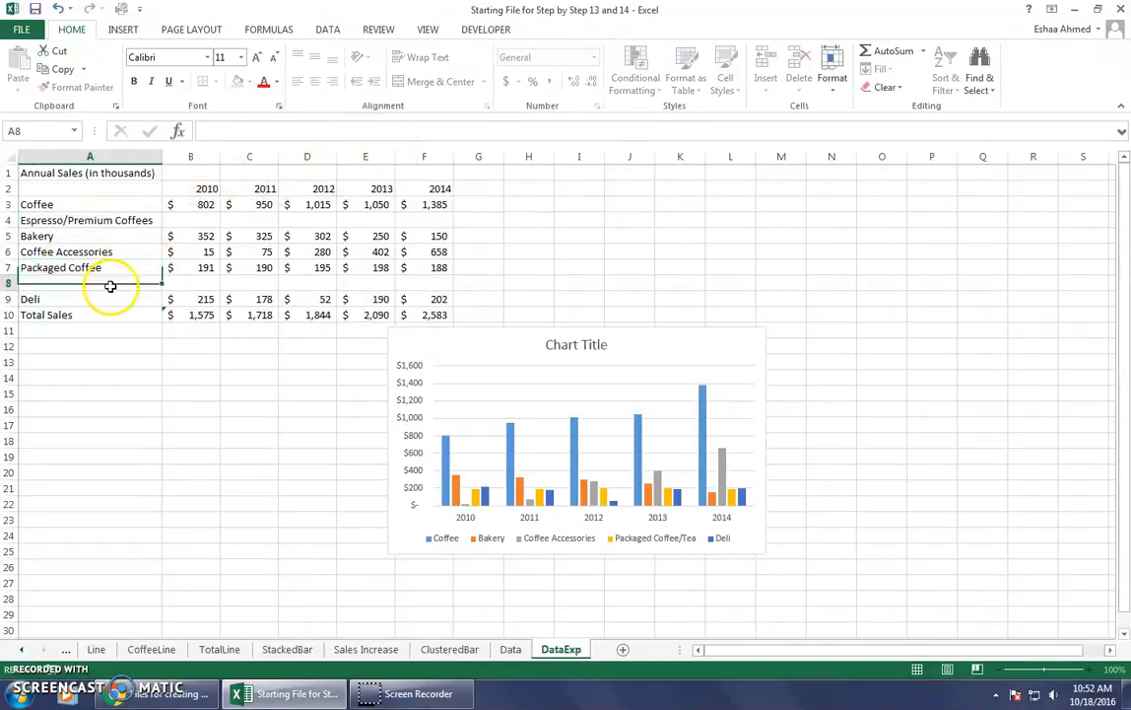
click(340, 126)
text(Tea)
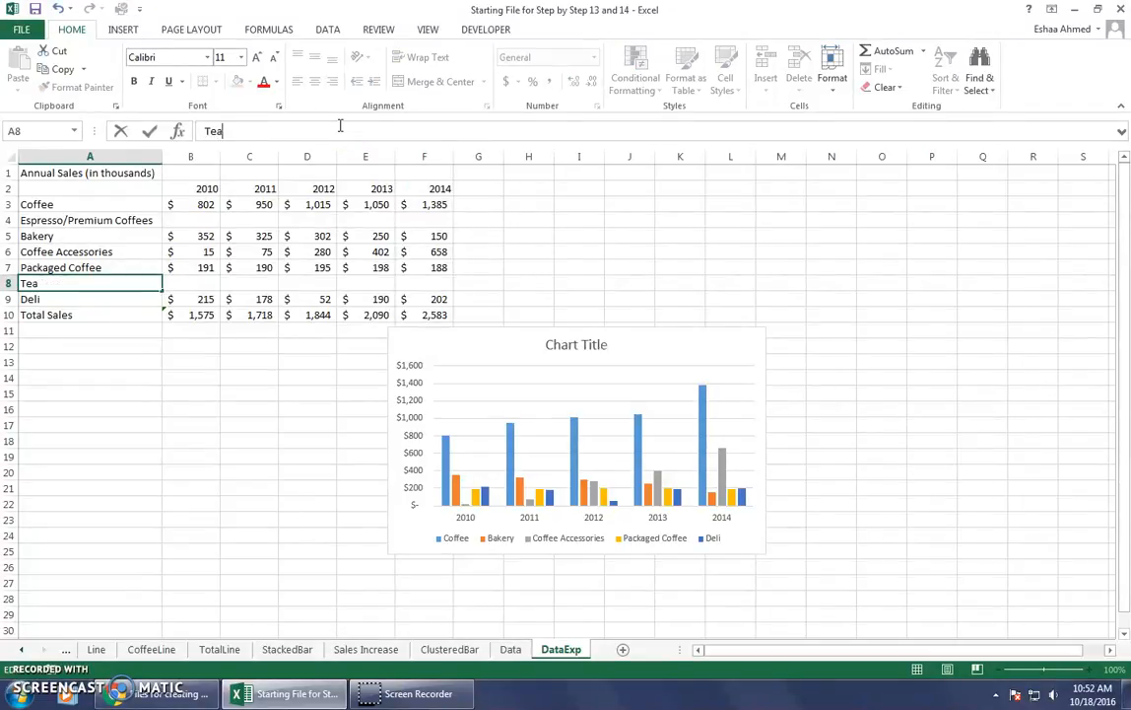
key(BackSpace)
key(BackSpace)
key(BackSpace)
text(Packag)
key(BackSpace)
key(BackSpace)
text(ged Tea)
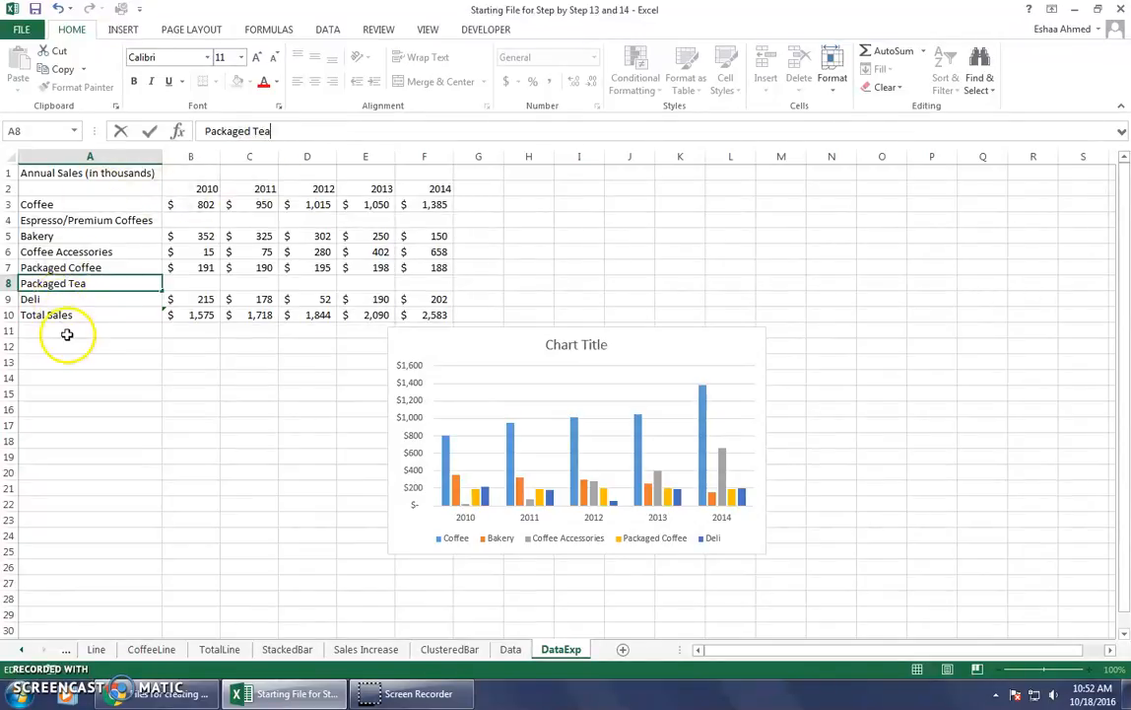
Set the 2010 sales to 697 for Coffee in B3 and 105 for Espresso/Premium Coffees in B4.
click(192, 174)
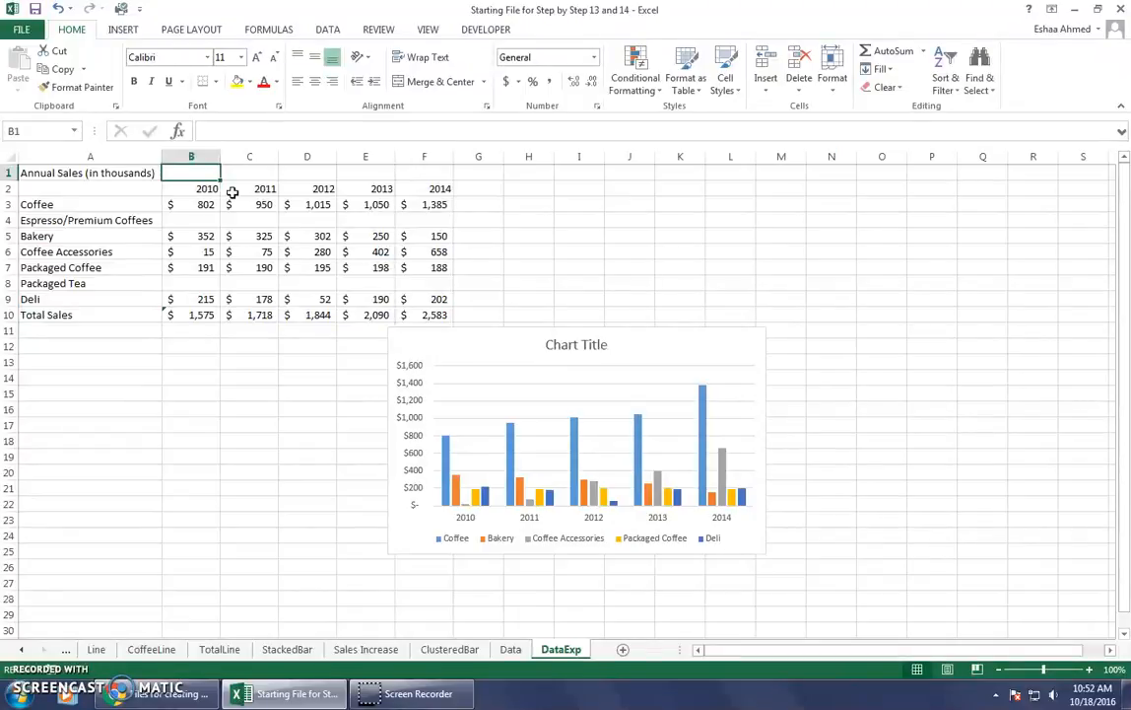
key(Down)
key(Down)
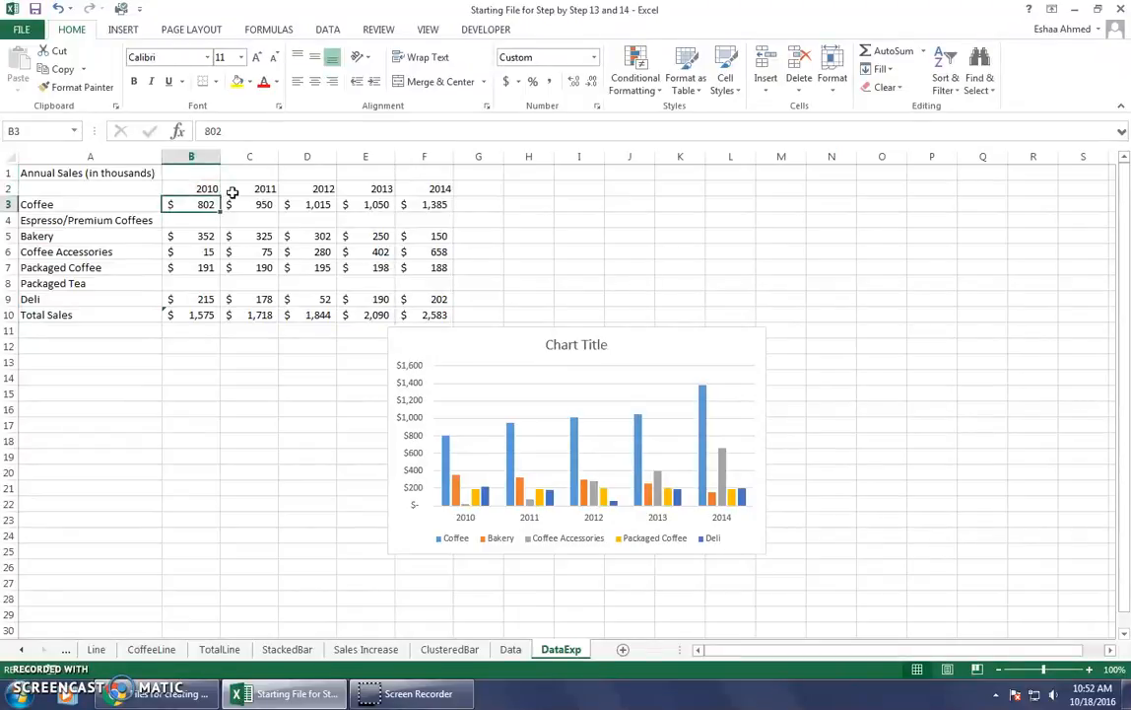
click(212, 131)
key(BackSpace)
key(BackSpace)
key(BackSpace)
text(6)
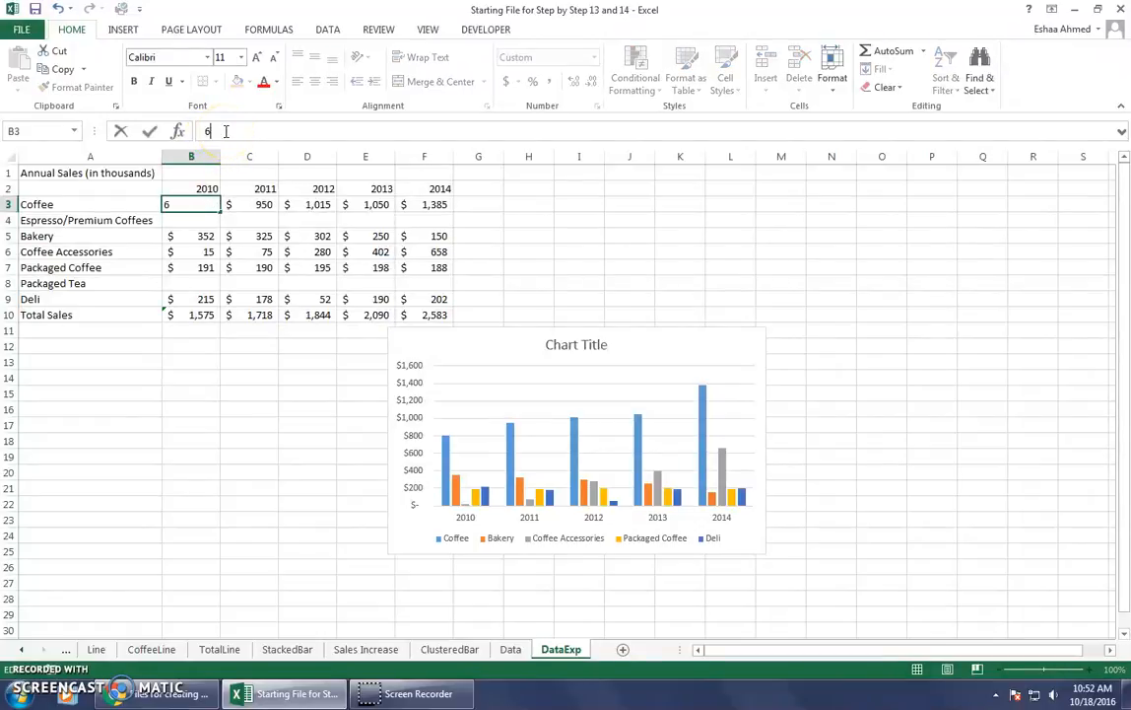
text(97)
key(Return)
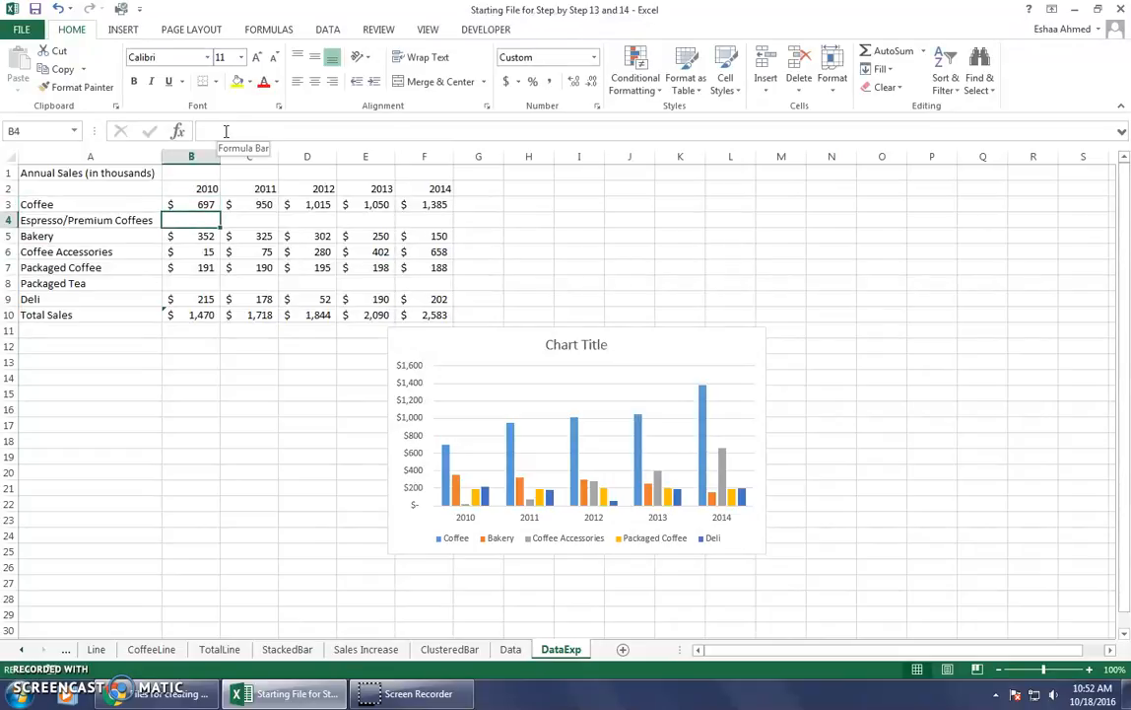
text(105)
key(Return)
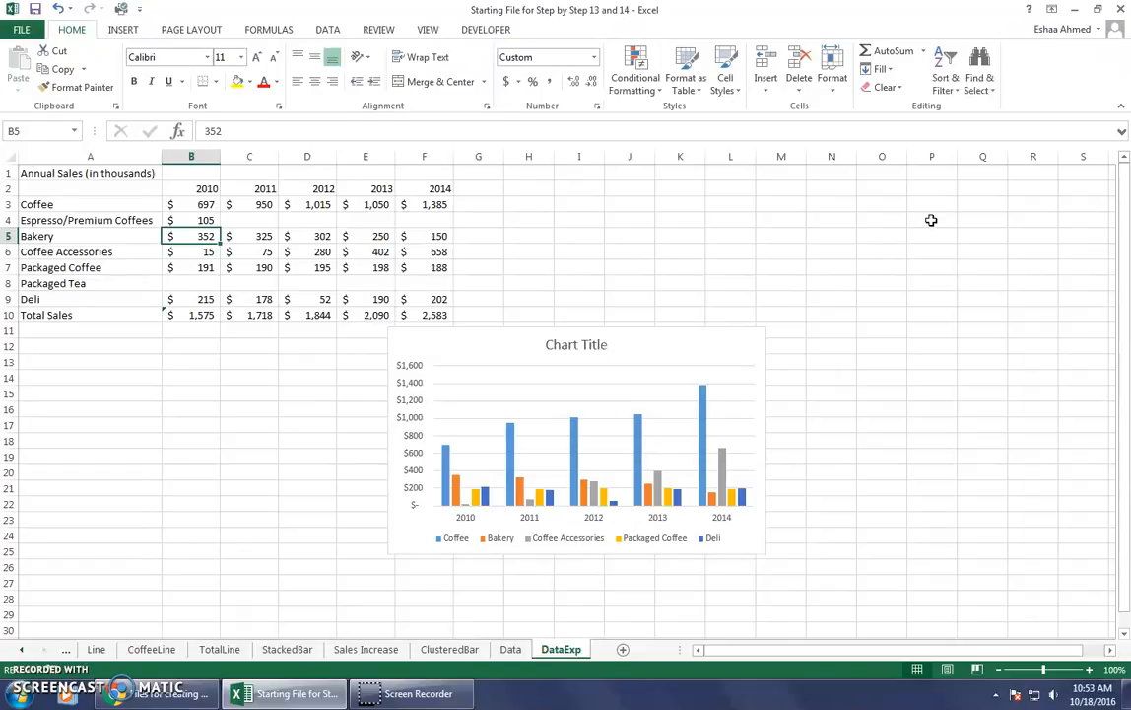
Set the 2010 sales to 176 for Packaged Coffee in B7 and 15 for Packaged Tea in B8.
key(Down)
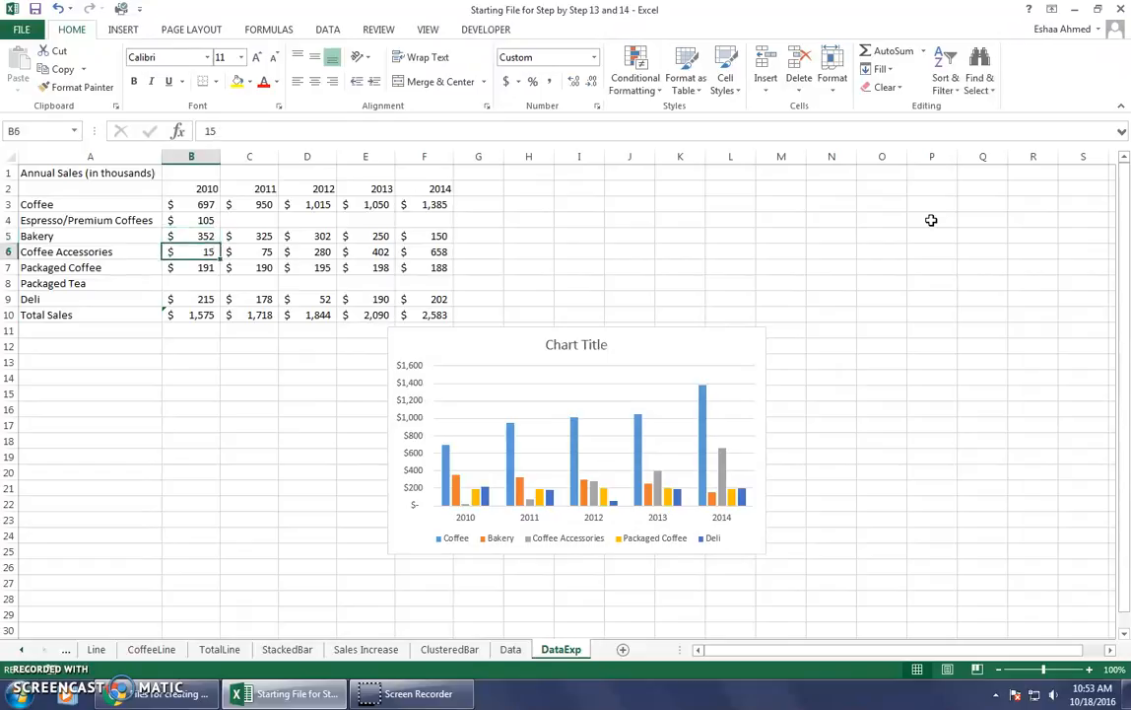
key(Down)
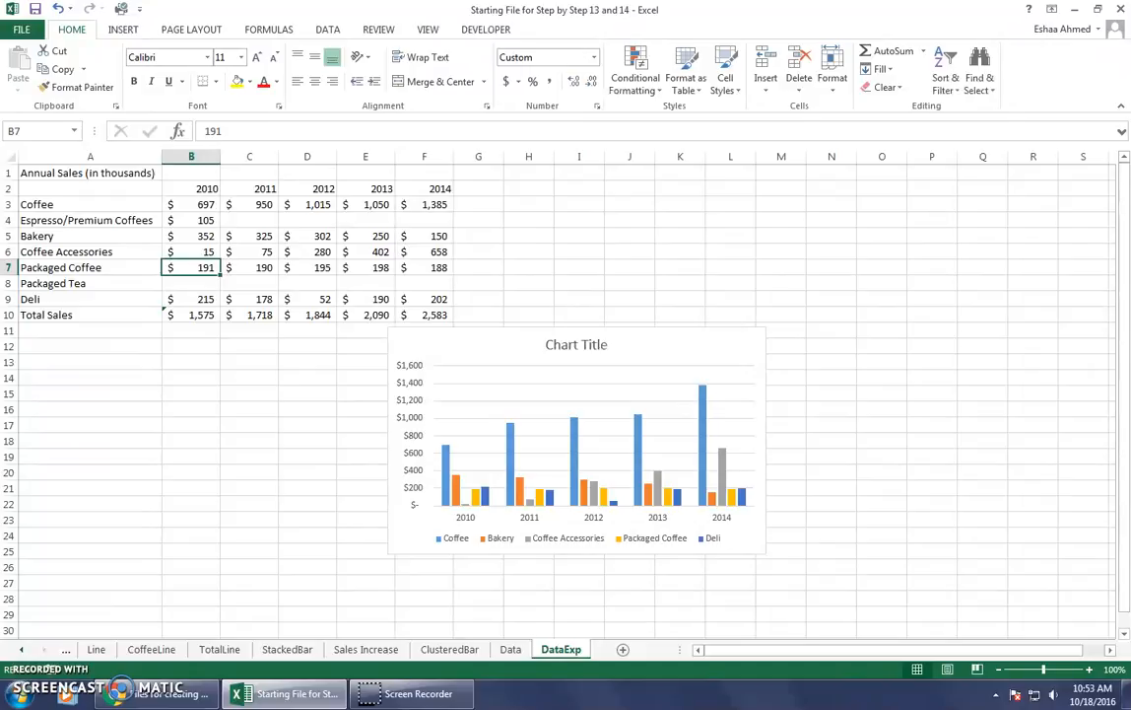
text(176)
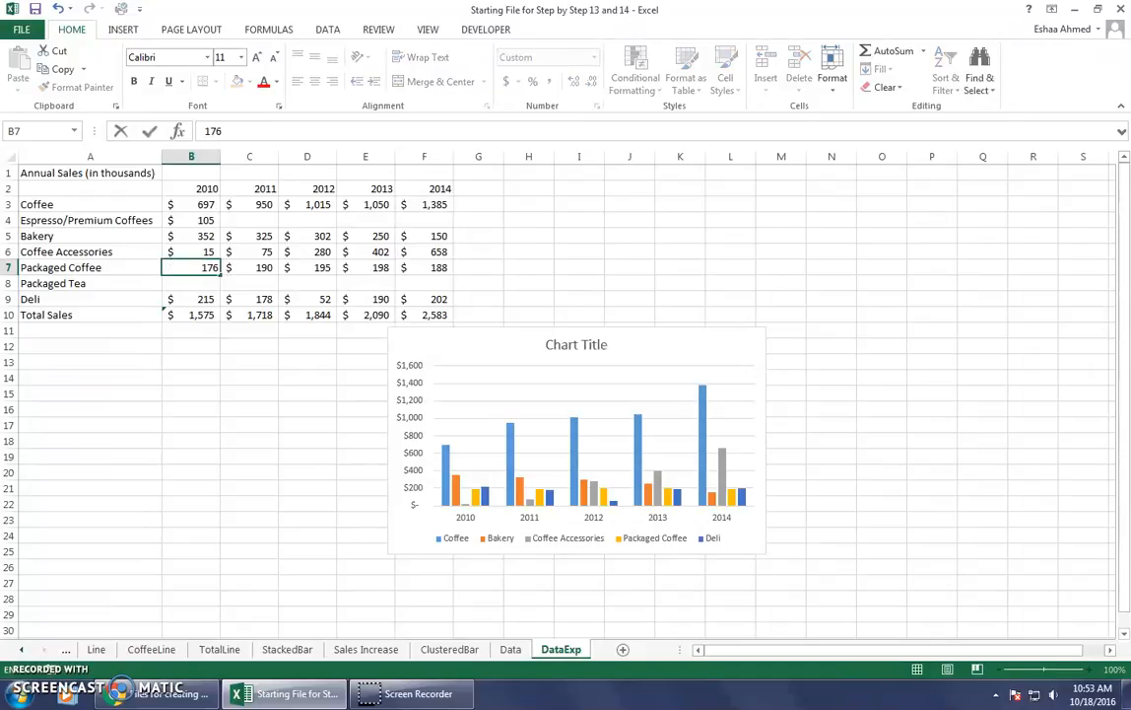
key(Return)
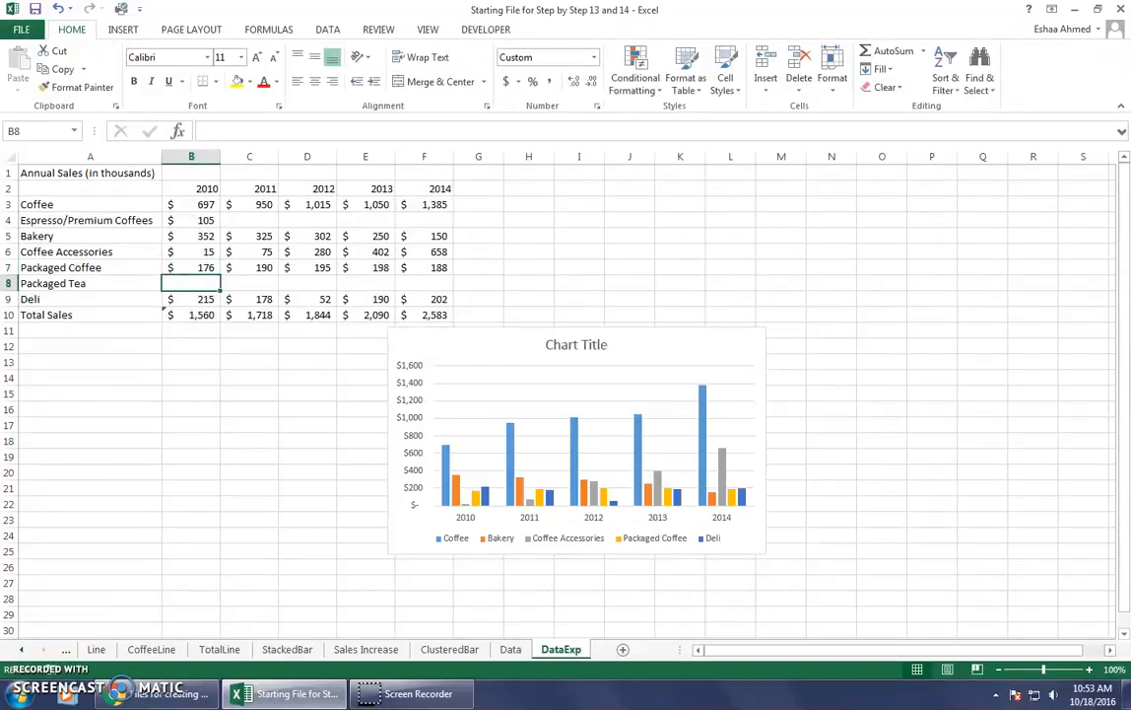
text(15)
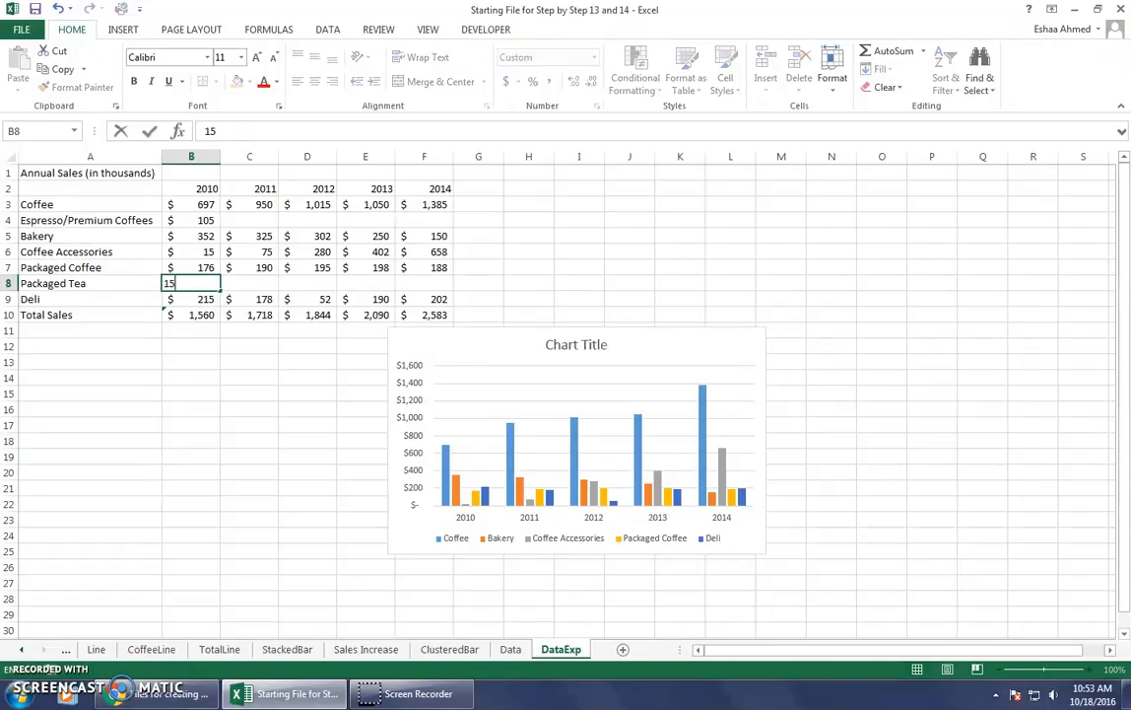
key(Return)
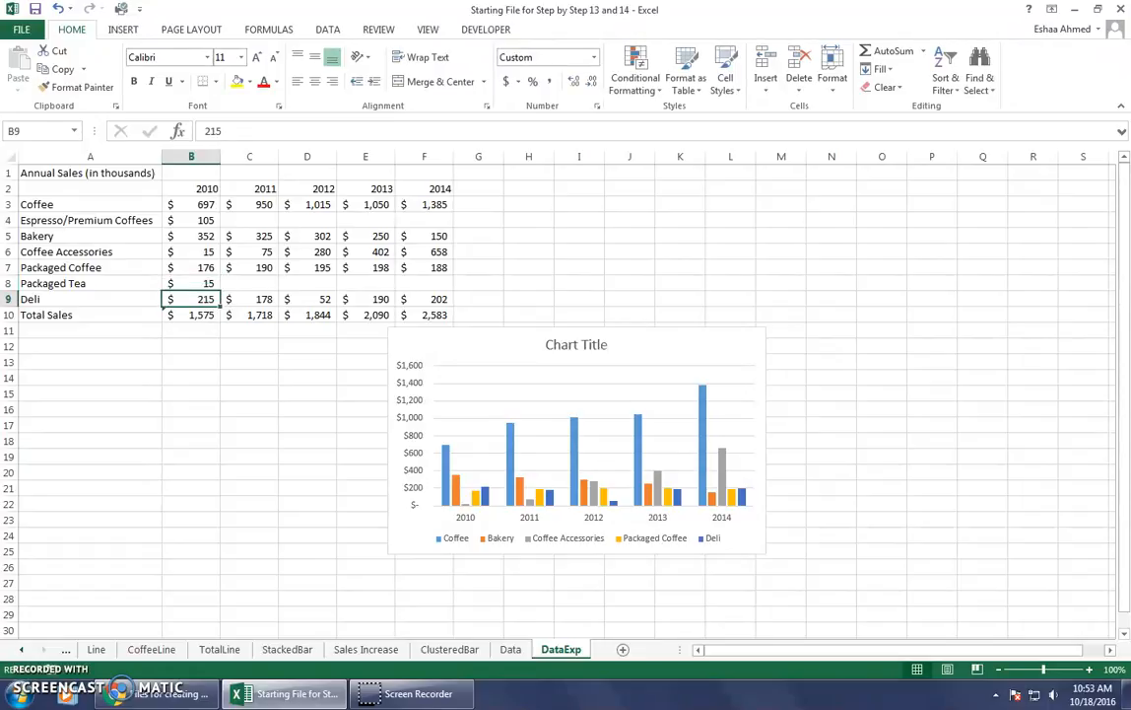
Fill the 2011 sales in C3:C5 with 740 for Coffee, 210 for Espresso/Premium Coffees and 325 for Bakery.
key(Right)
key(Up)
key(Up)
key(Up)
key(Up)
key(Up)
key(Up)
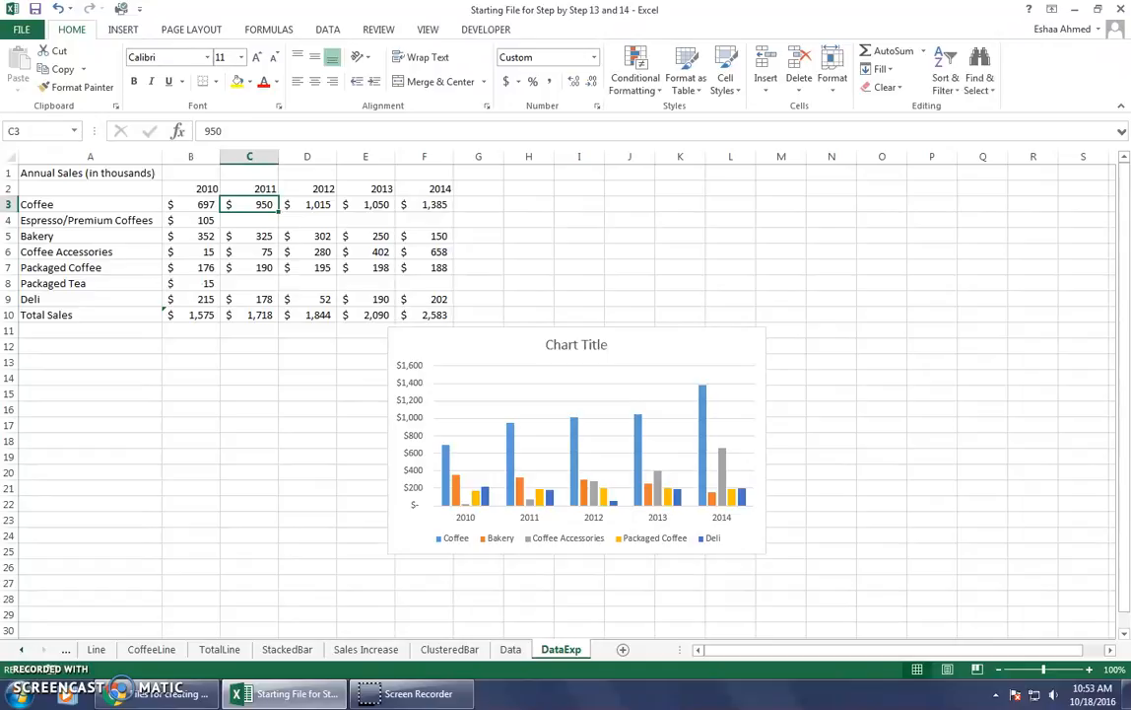
text(740)
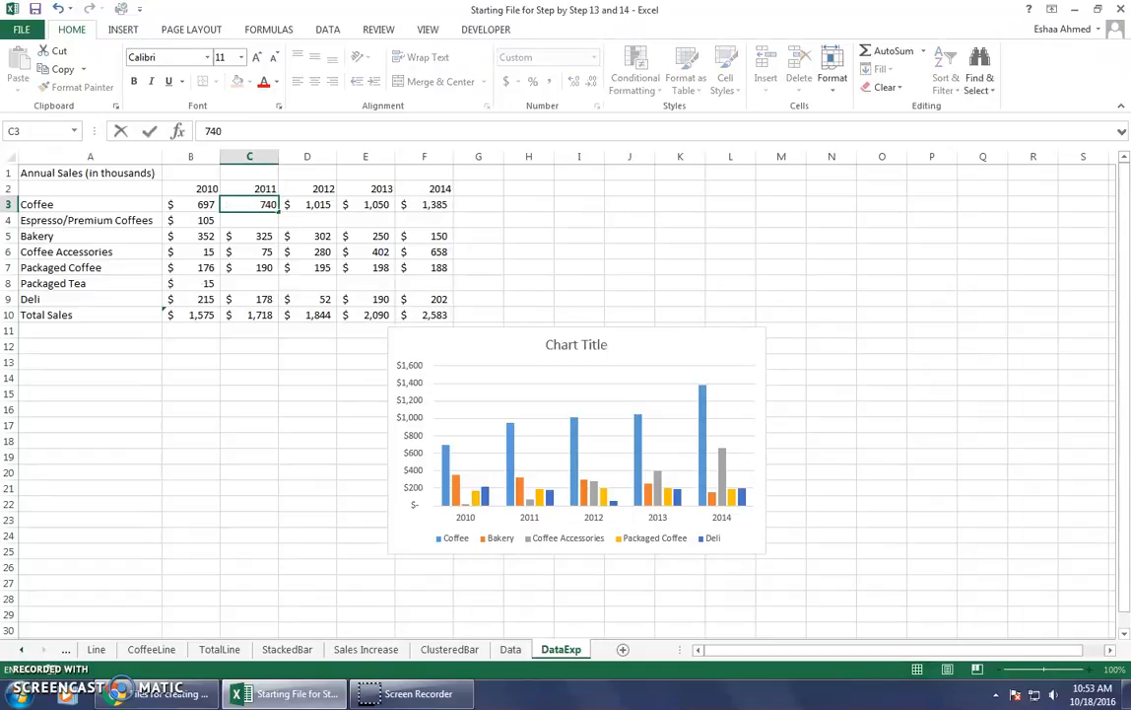
key(Return)
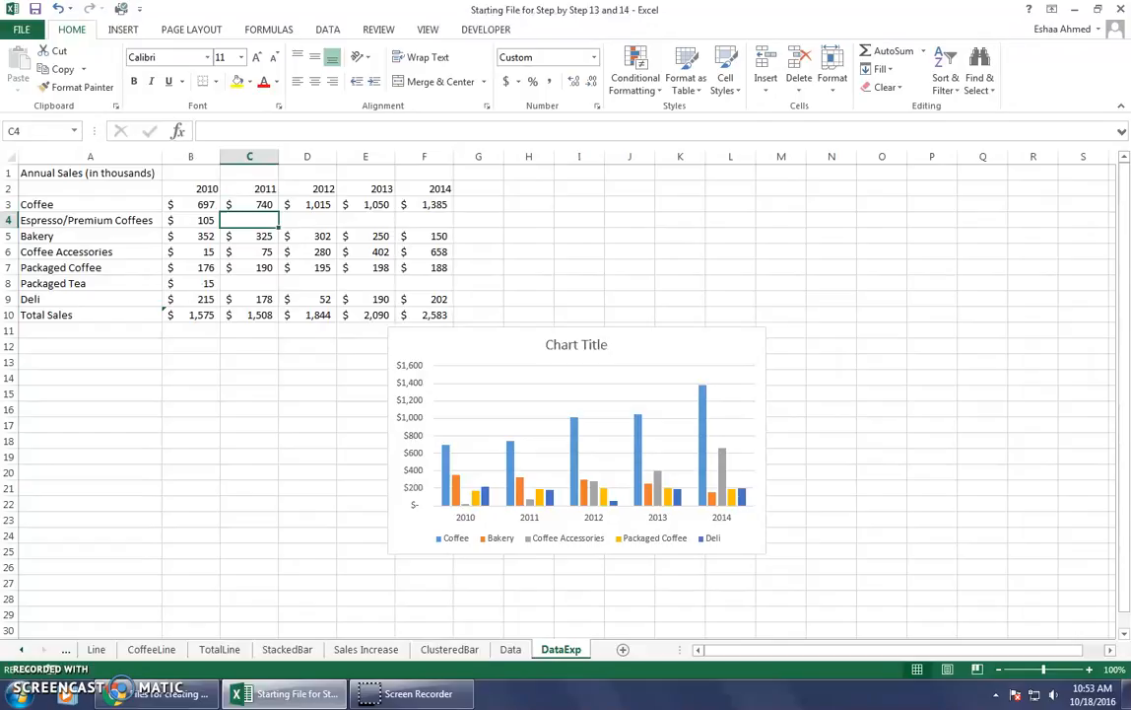
text(210)
key(Return)
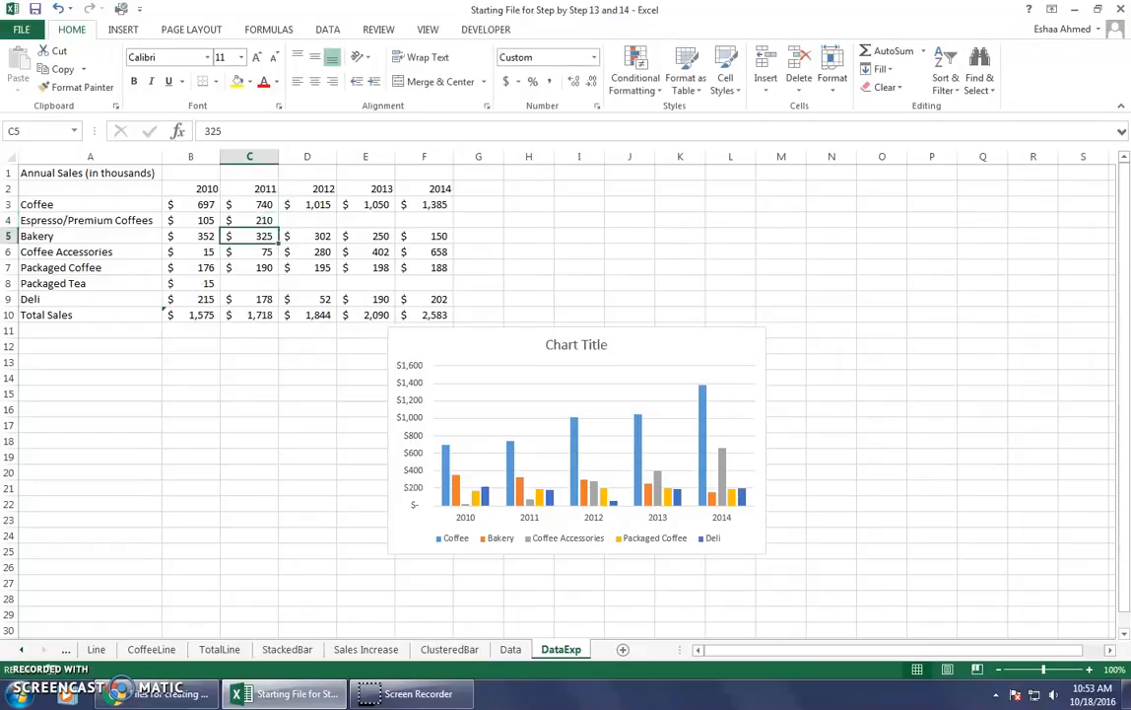
text(325)
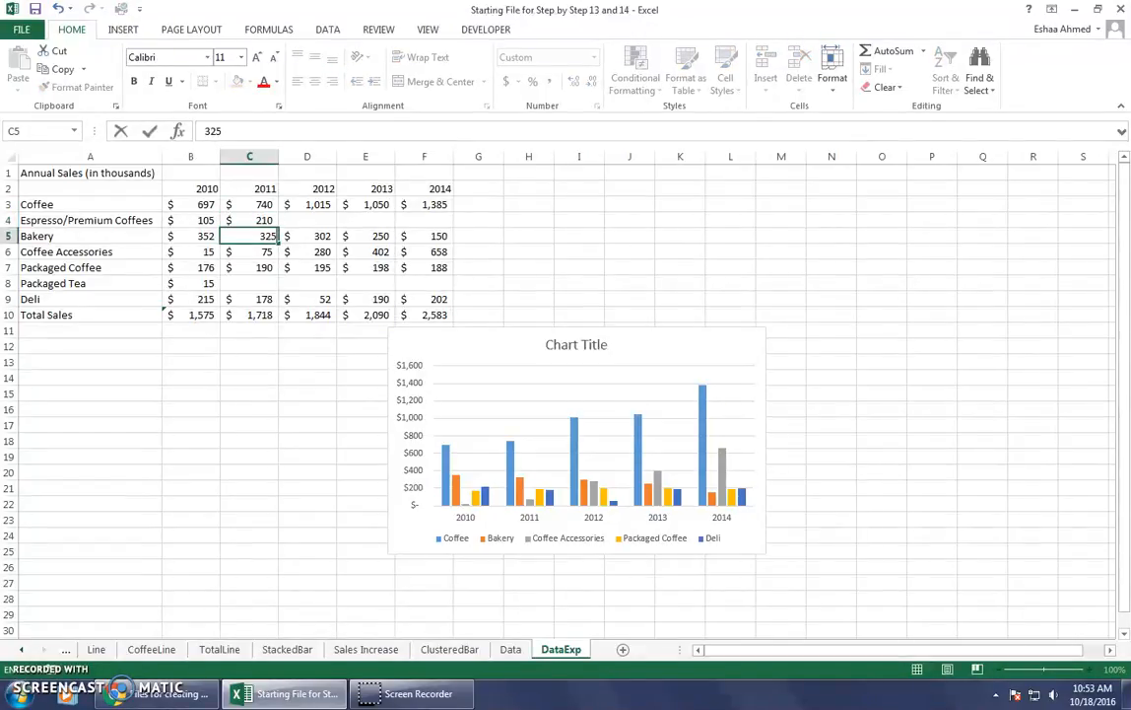
key(Return)
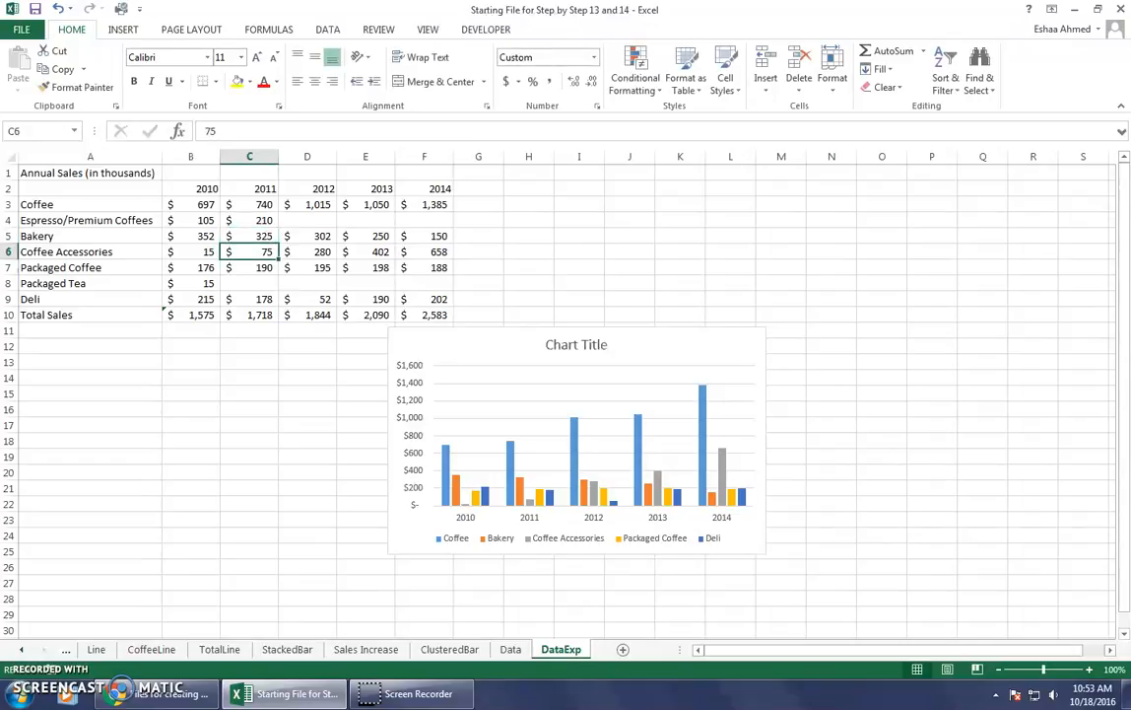
Set the 2011 sales to 165 for Packaged Coffee in C7 and 25 for Packaged Tea in C8.
click(249, 267)
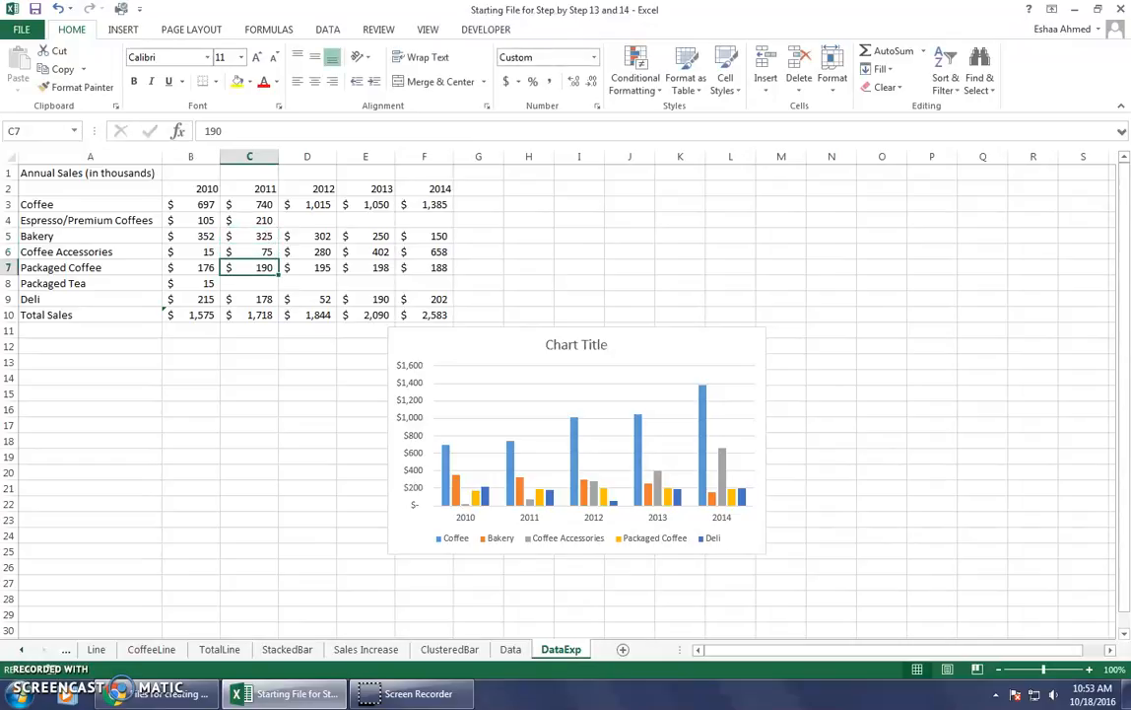
text(165)
key(Return)
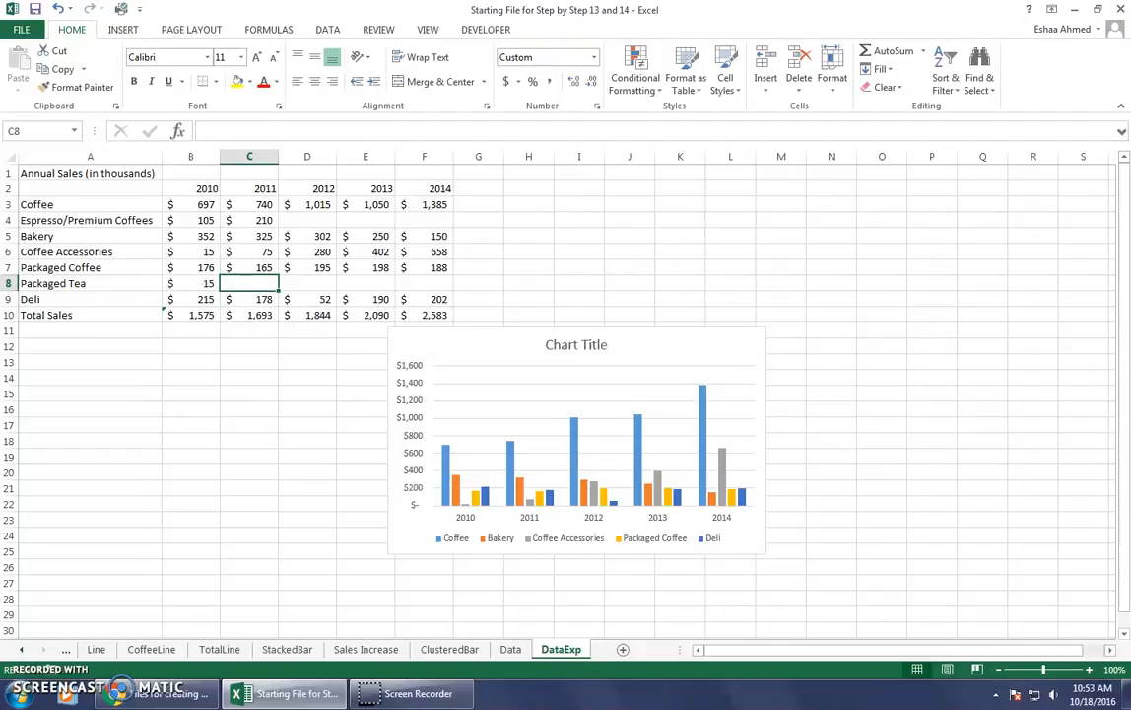
text(25)
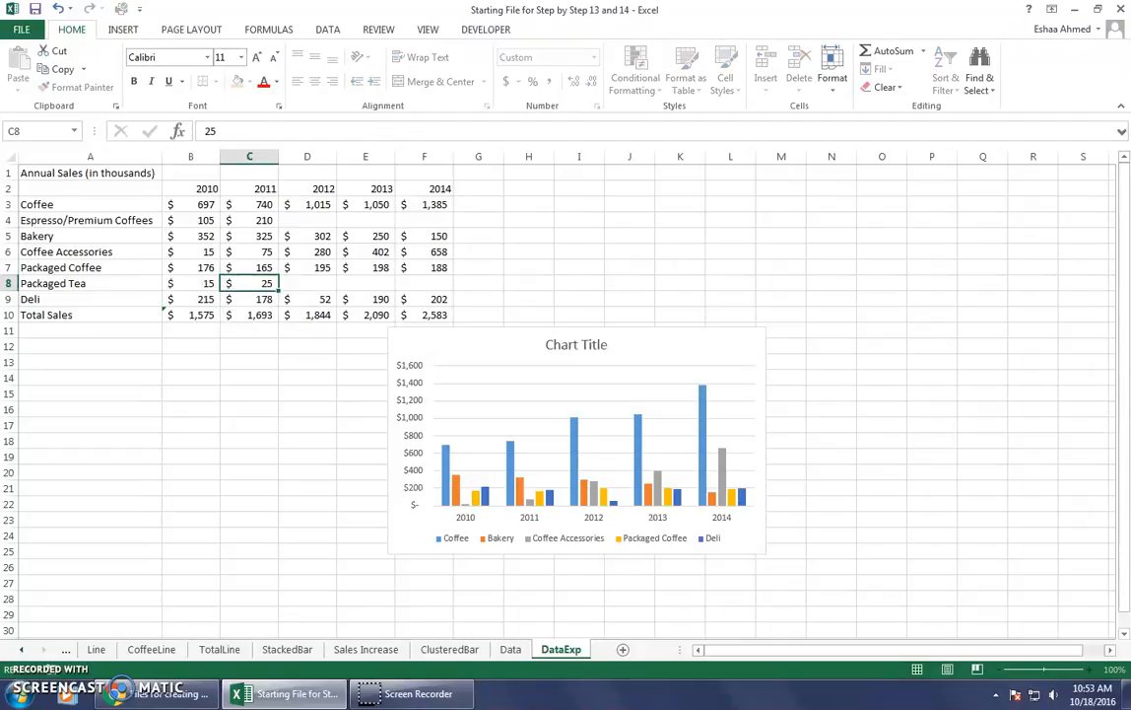
key(Return)
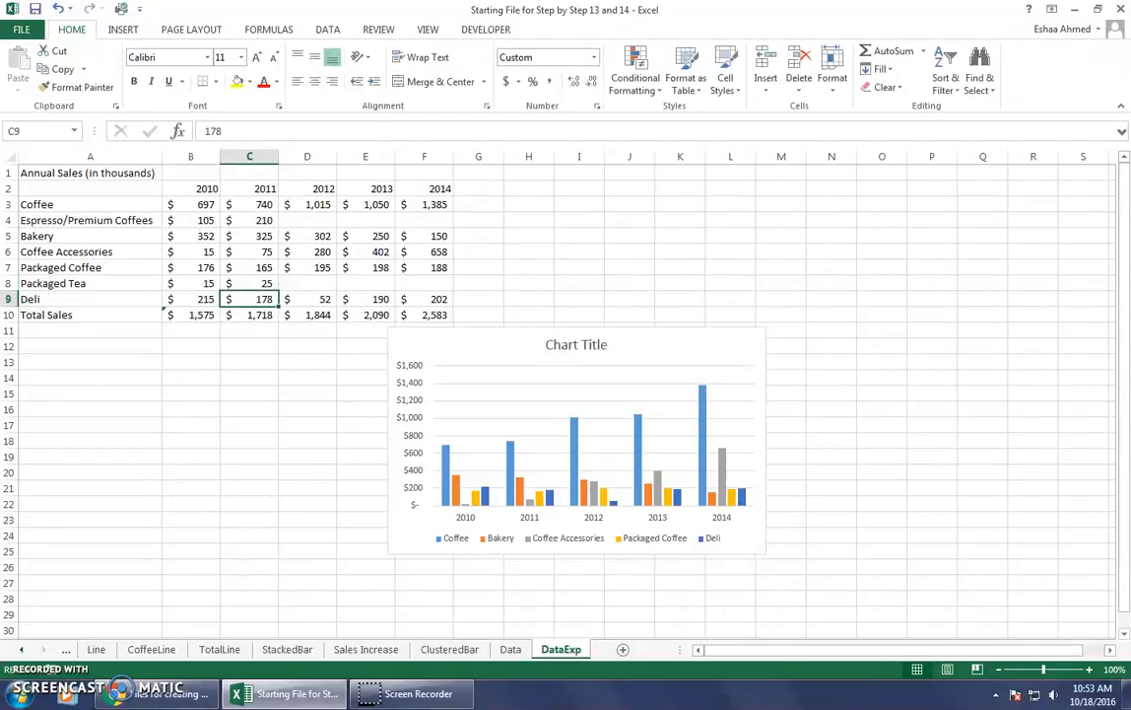
Fill the 2012 sales in D3:D5 with 605 for Coffee, 410 for Espresso/Premium Coffees and 302 for Bakery.
key(Right)
key(Up)
key(Up)
key(Up)
key(Up)
key(Up)
key(Up)
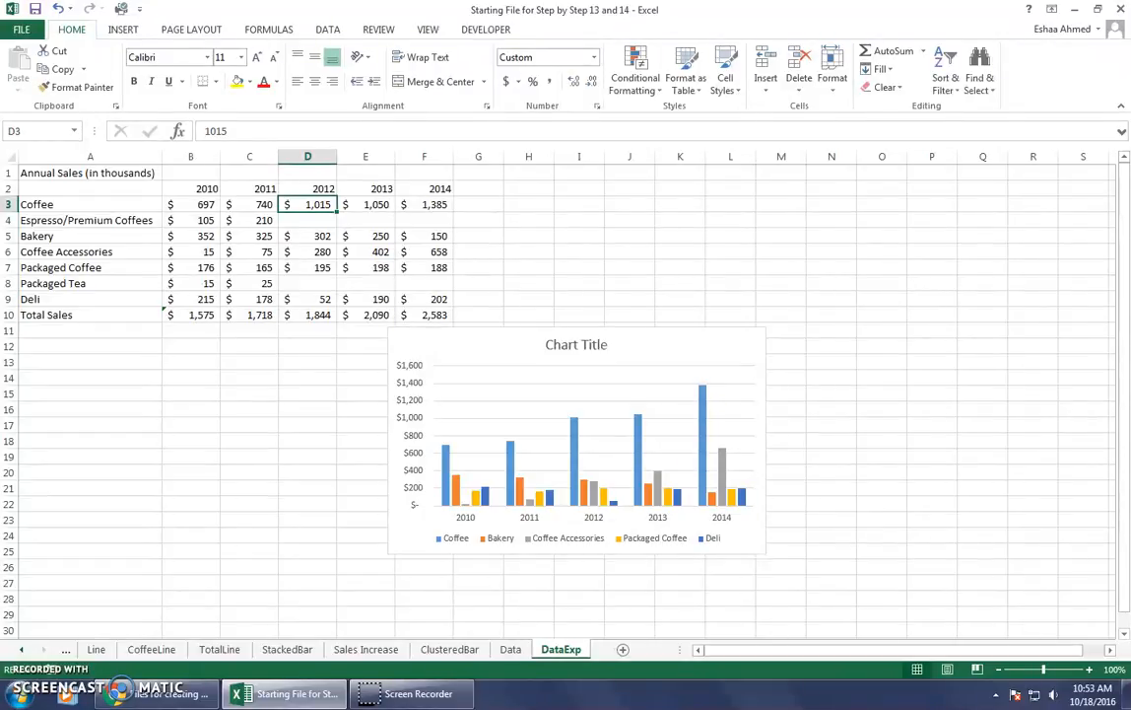
text(605)
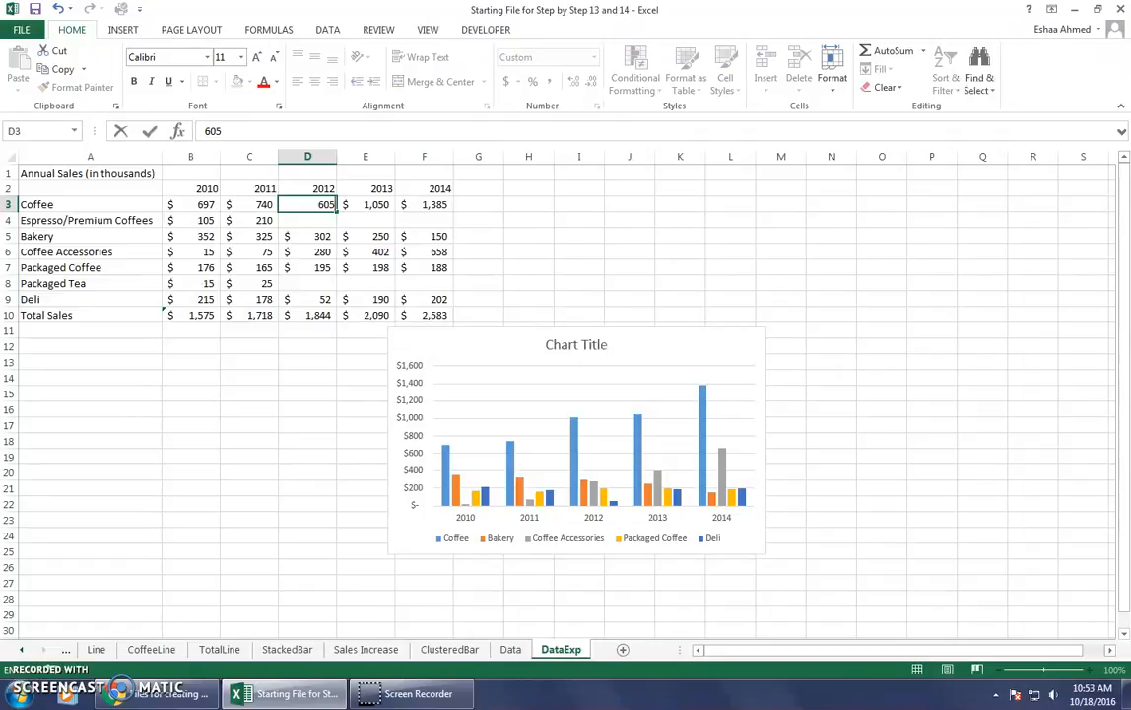
key(Return)
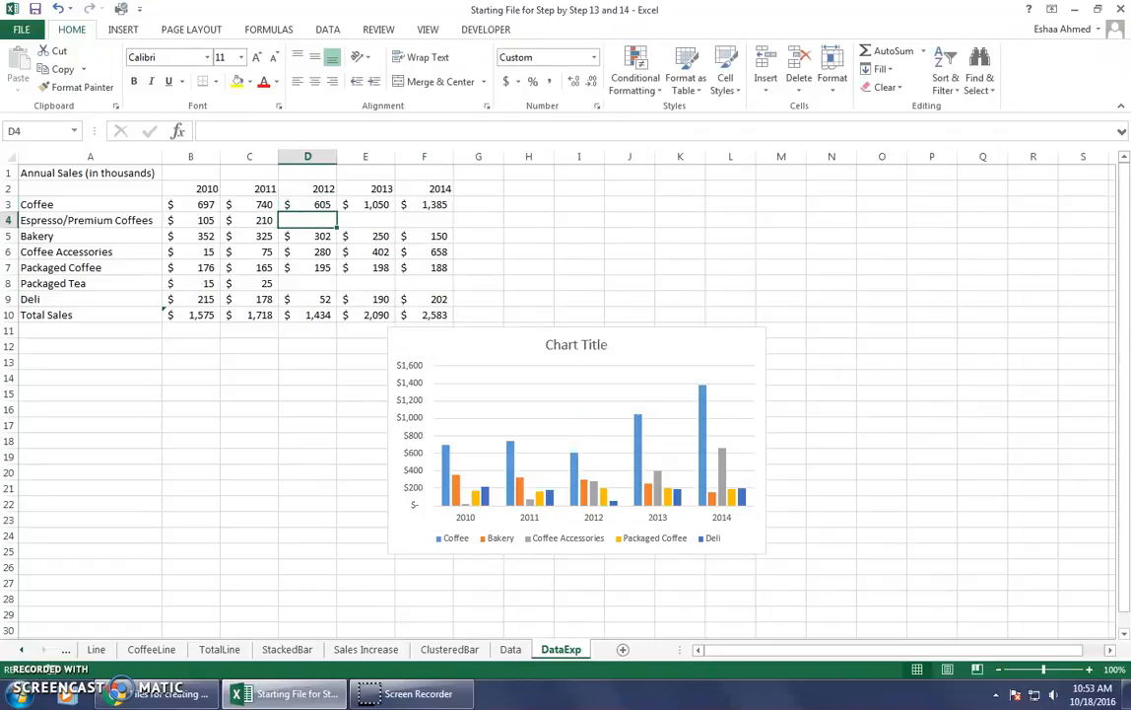
text(410)
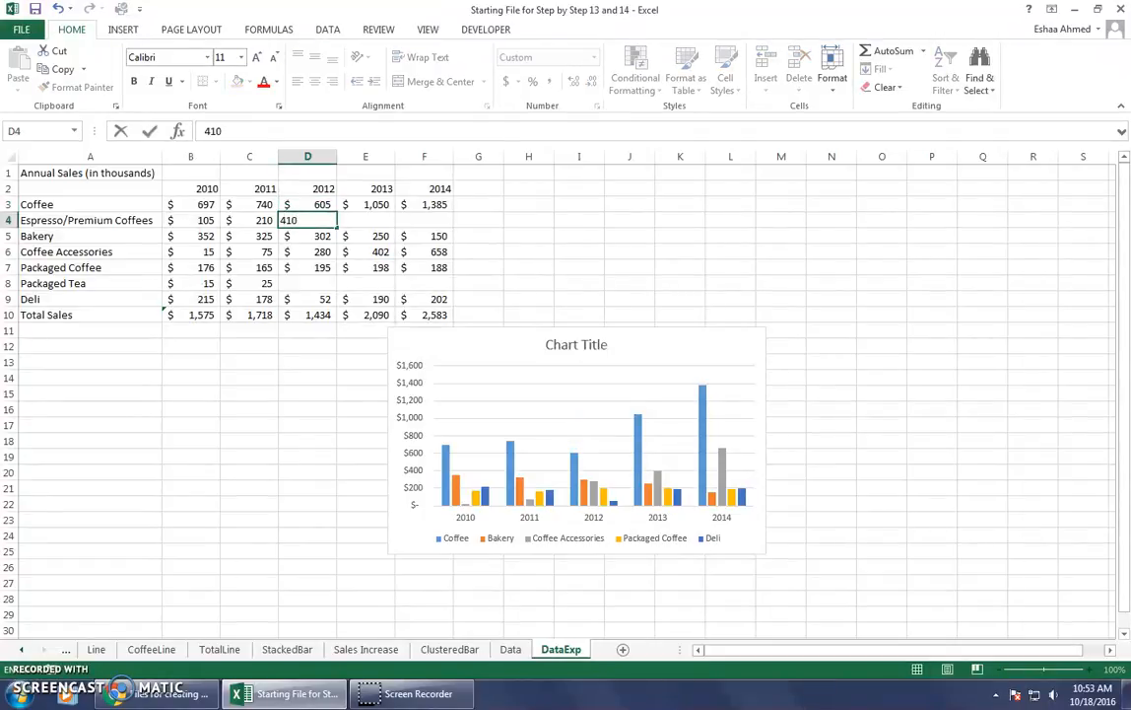
key(Return)
text(302)
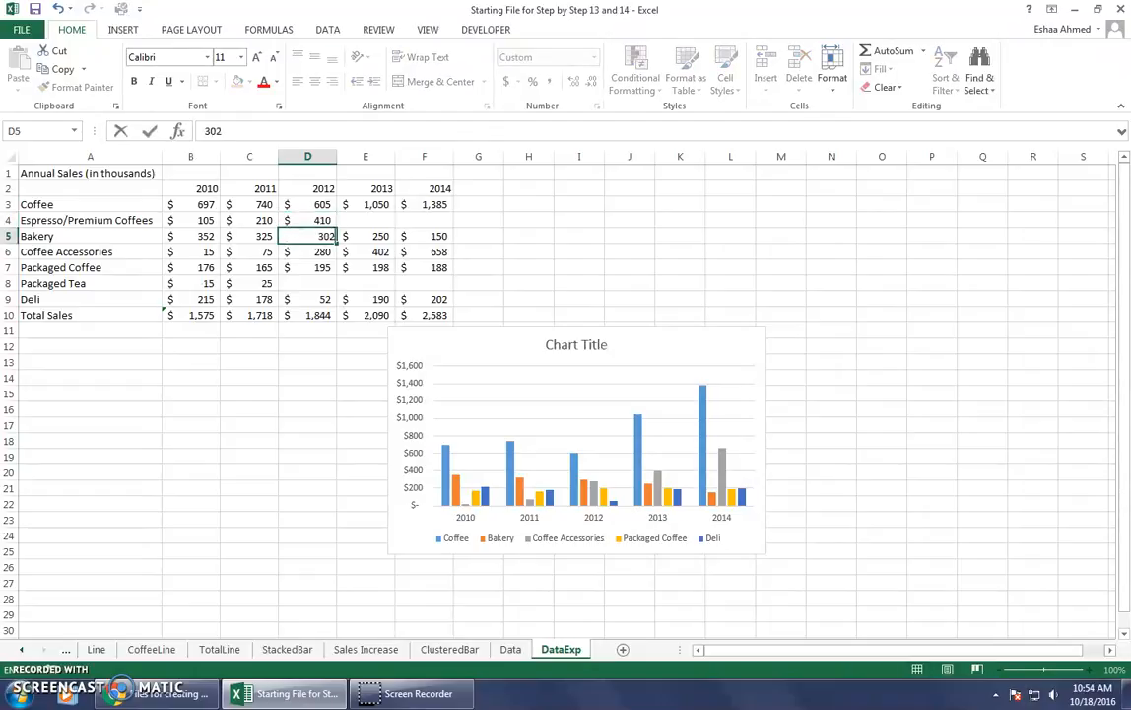
key(Return)
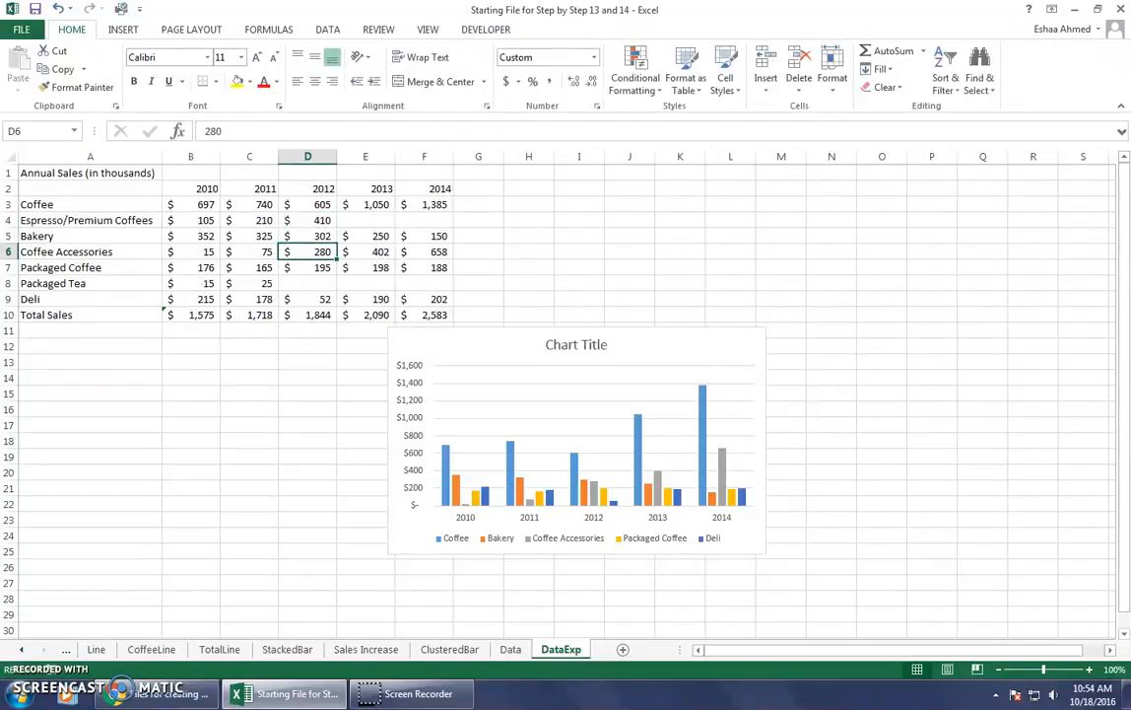
Set the 2012 sales to 150 for Packaged Coffee in D7 and 45 for Packaged Tea in D8.
key(Return)
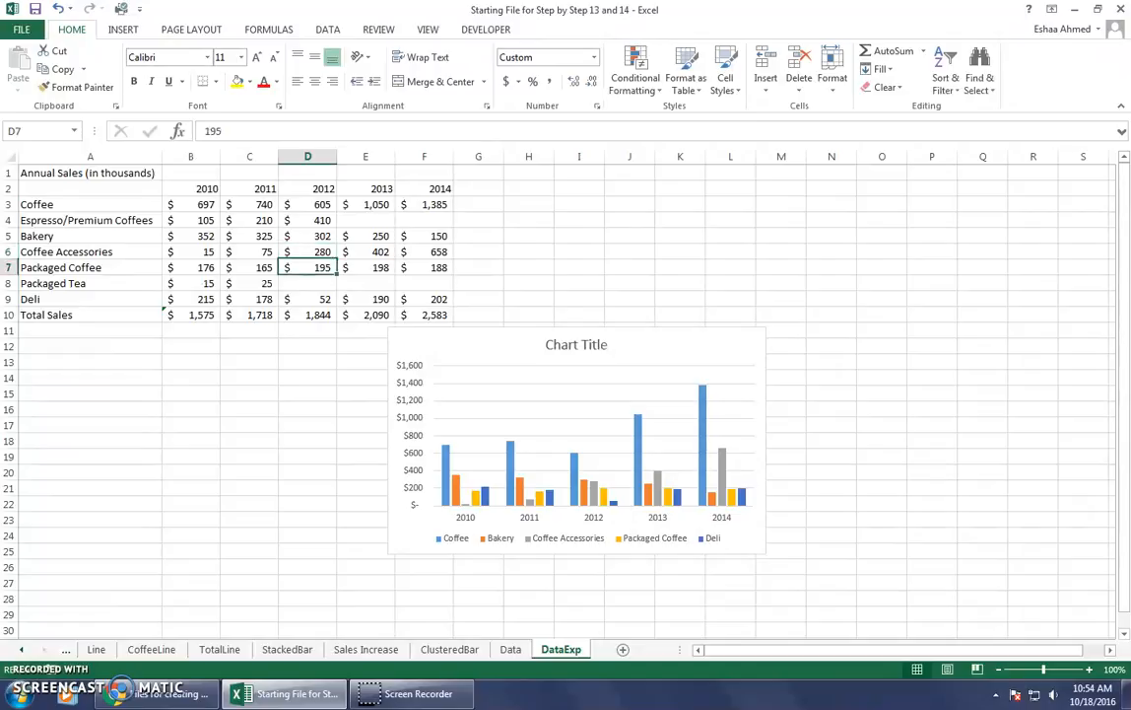
text(150)
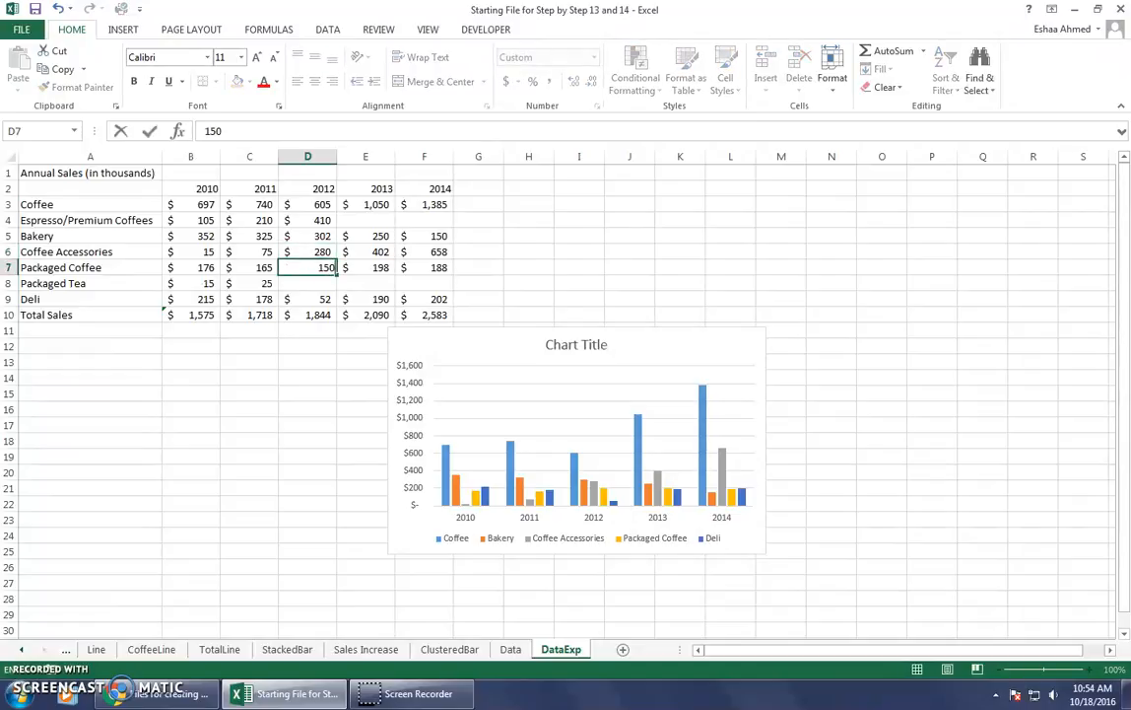
key(Return)
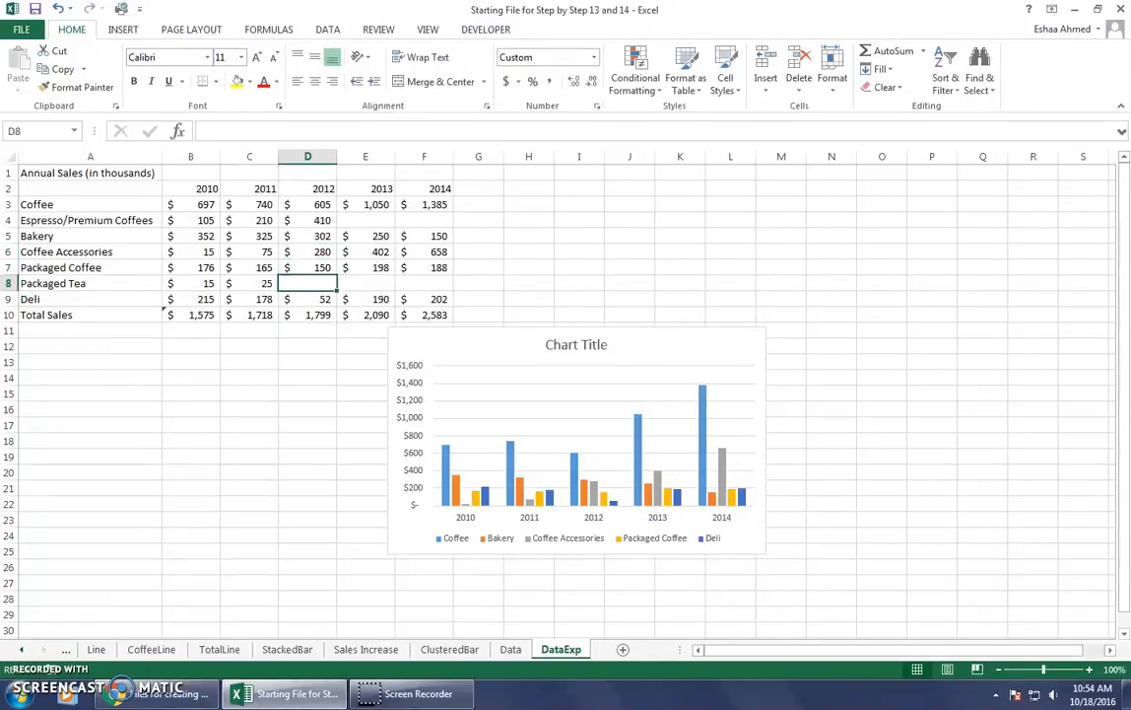
text(45)
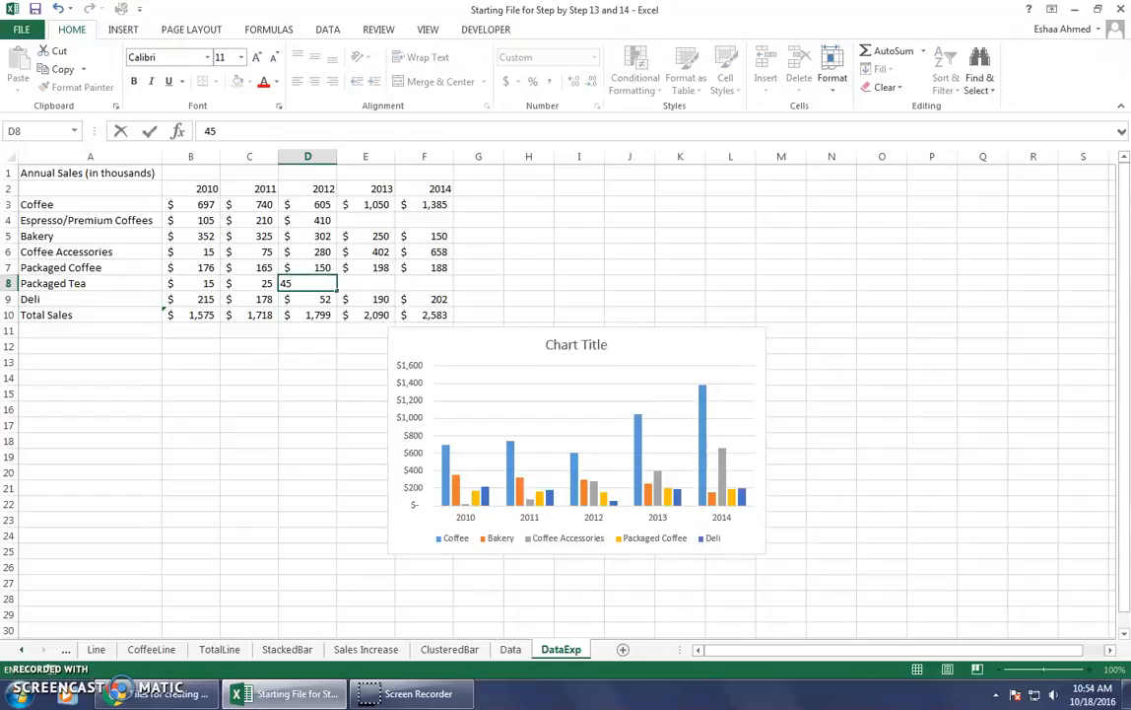
key(Return)
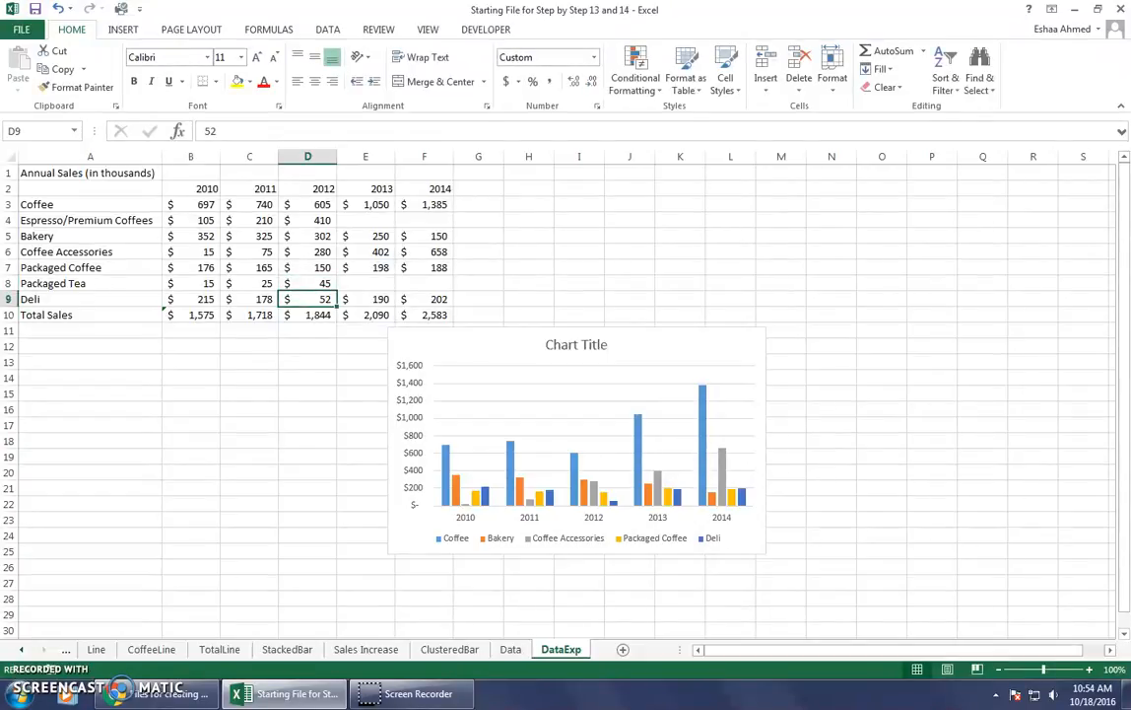
Set the 2013 sales for Coffee in cell E3 to 440.
key(Right)
key(Up)
key(Up)
key(Up)
key(Up)
key(Up)
click(375, 204)
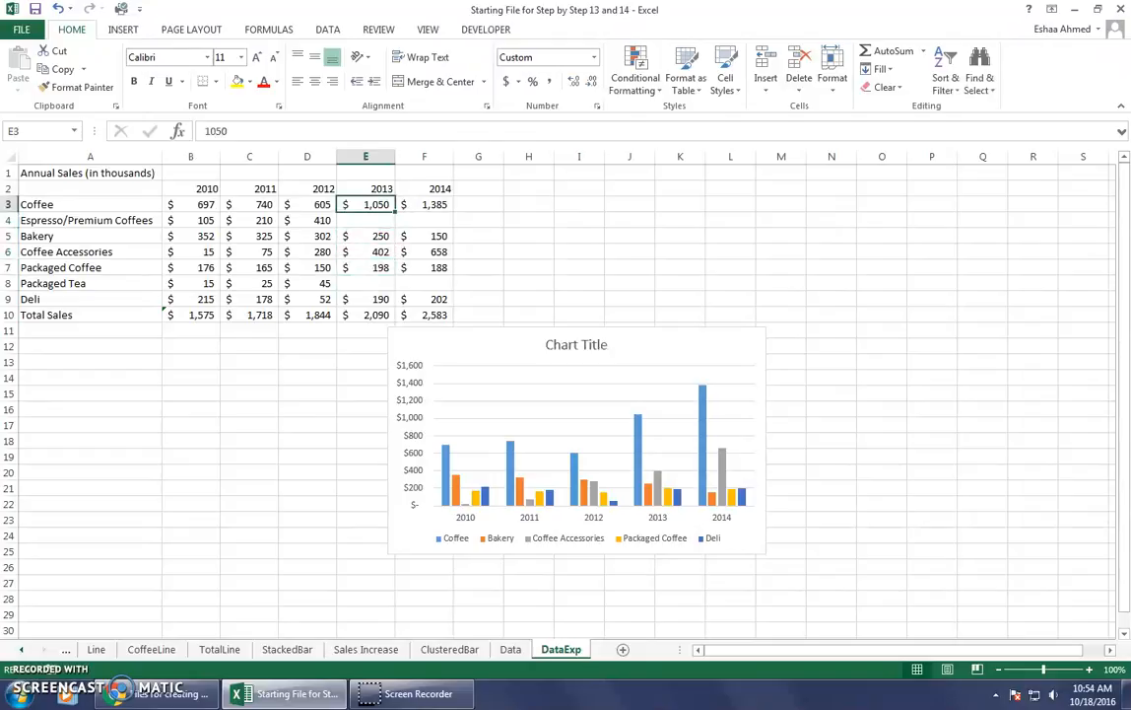
text(440)
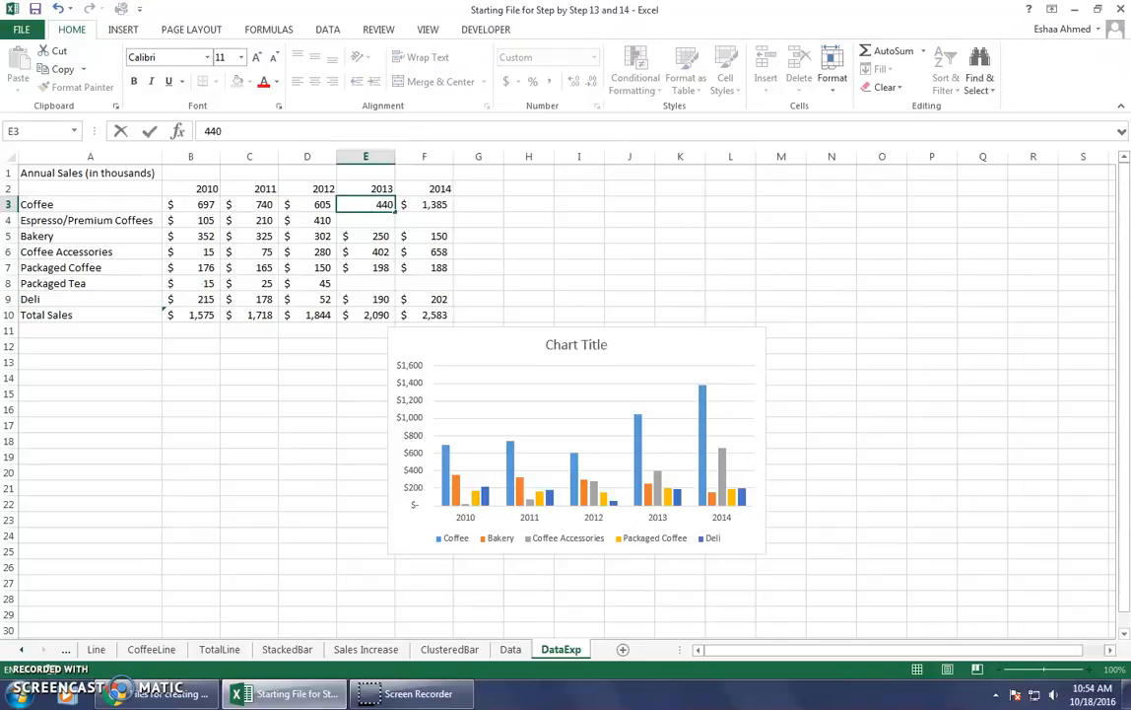
key(Return)
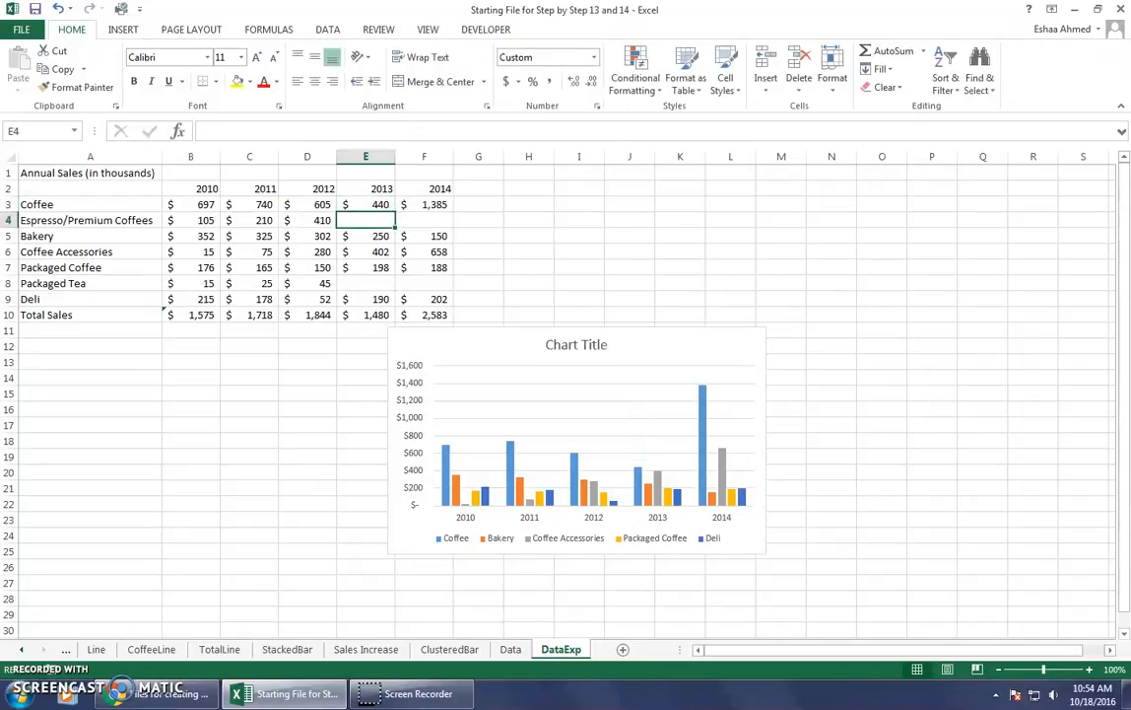
Set the 2013 sales to 610 for Espresso/Premium Coffees in E4, 98 for Packaged Coffee in E7 and 100 for Packaged Tea in E8.
text(610)
key(Return)
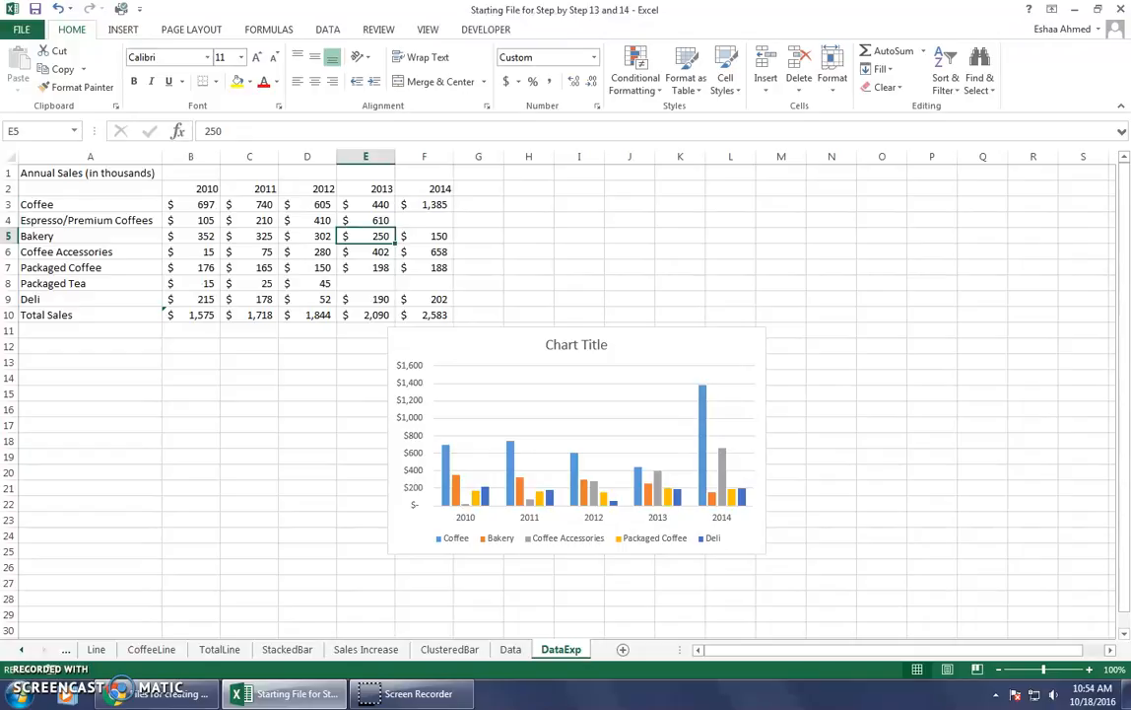
click(366, 251)
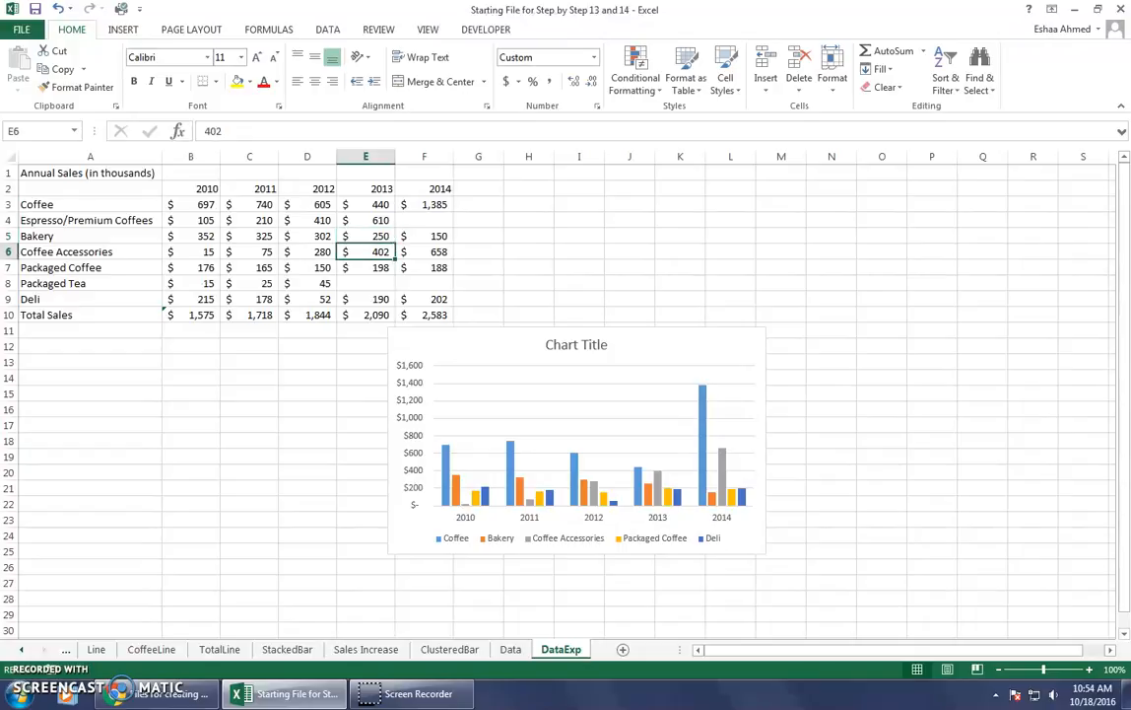
click(366, 267)
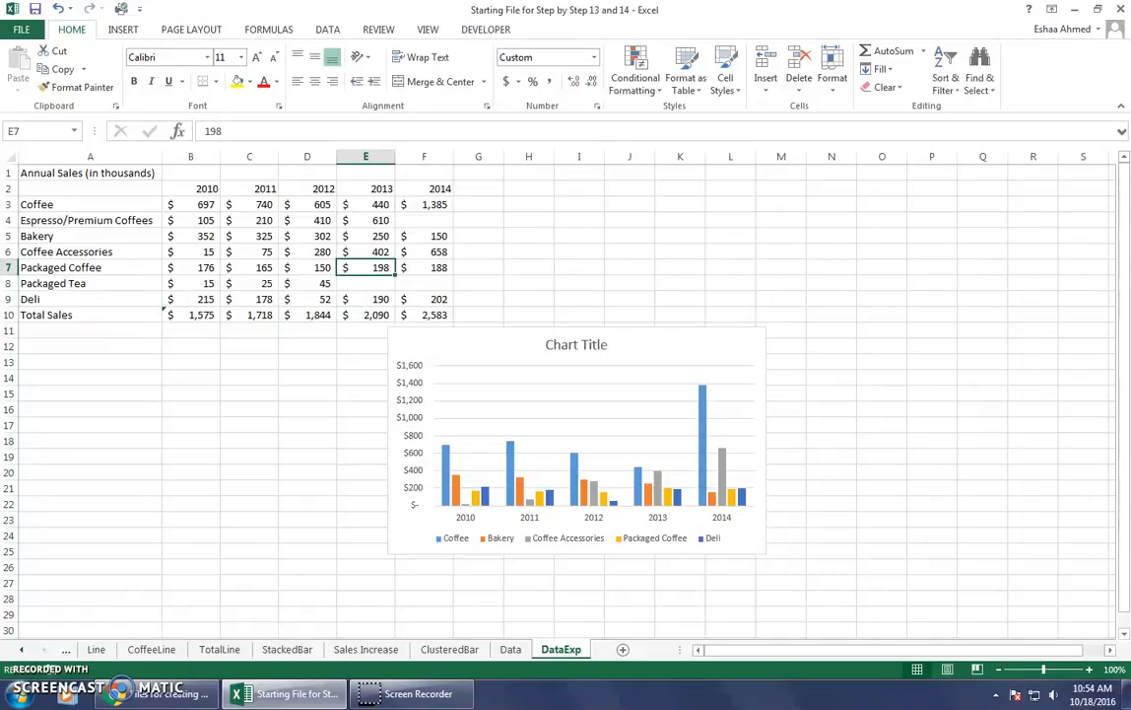
key(BackSpace)
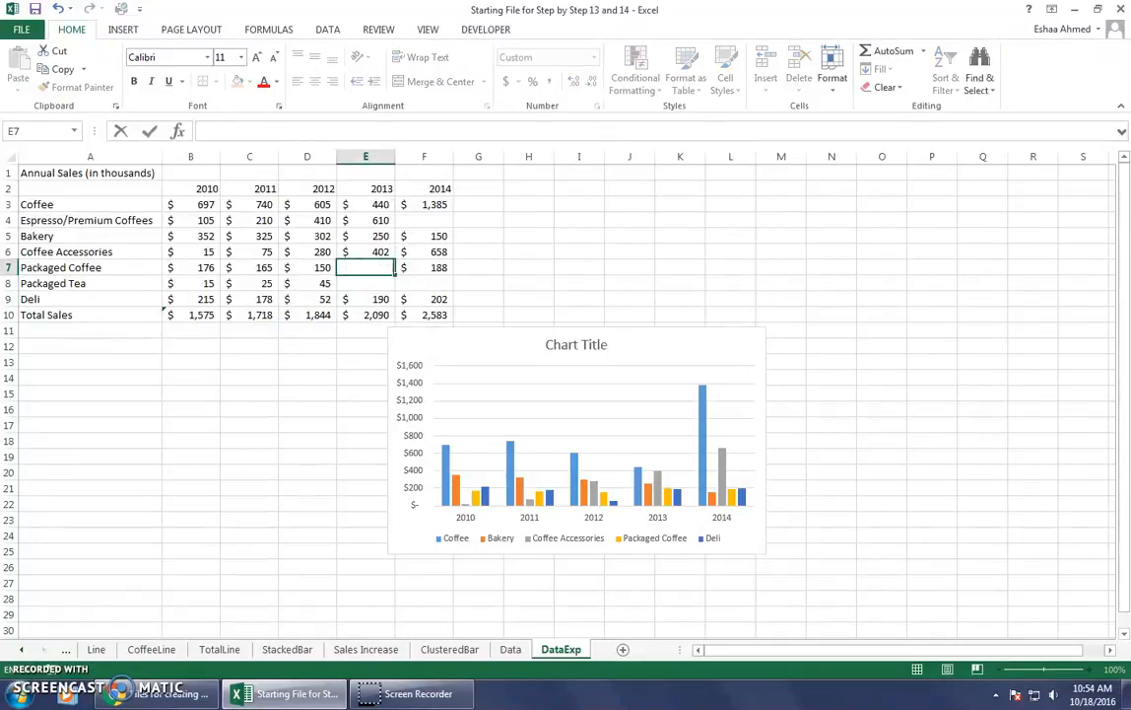
text(98)
key(Return)
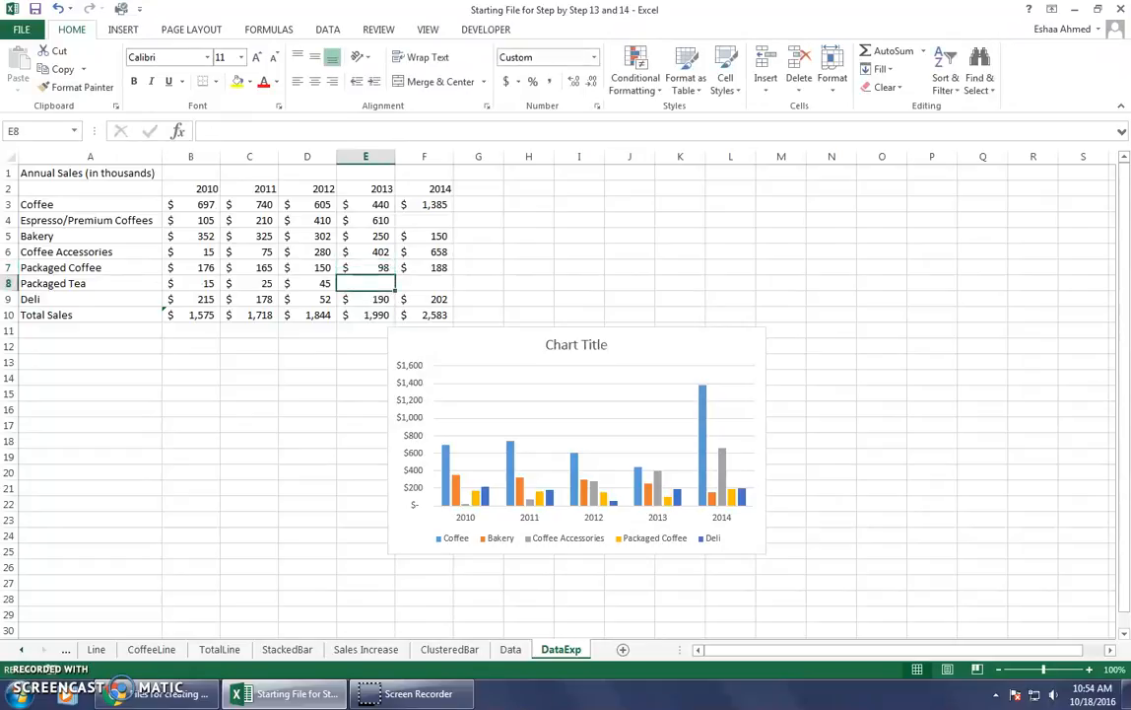
text(100)
key(Return)
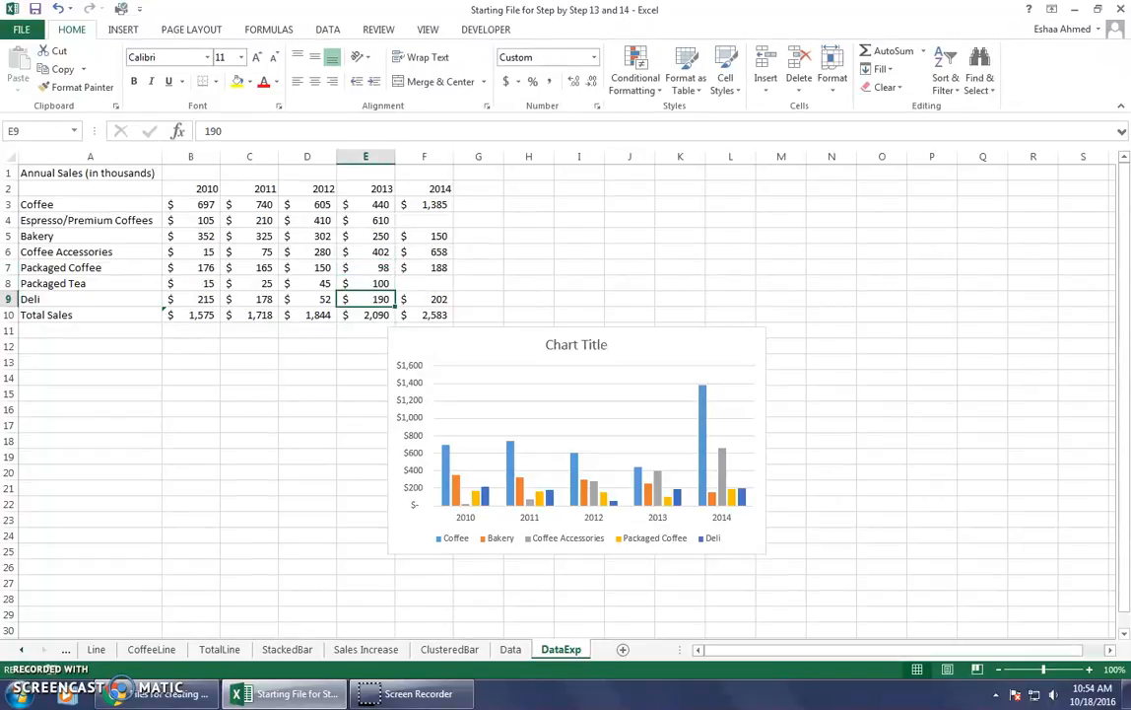
Set the 2014 sales to 275 for Coffee in F3 and 810 for Espresso/Premium Coffees in F4.
key(Right)
key(Up)
key(Up)
key(Up)
key(Up)
key(Up)
key(Up)
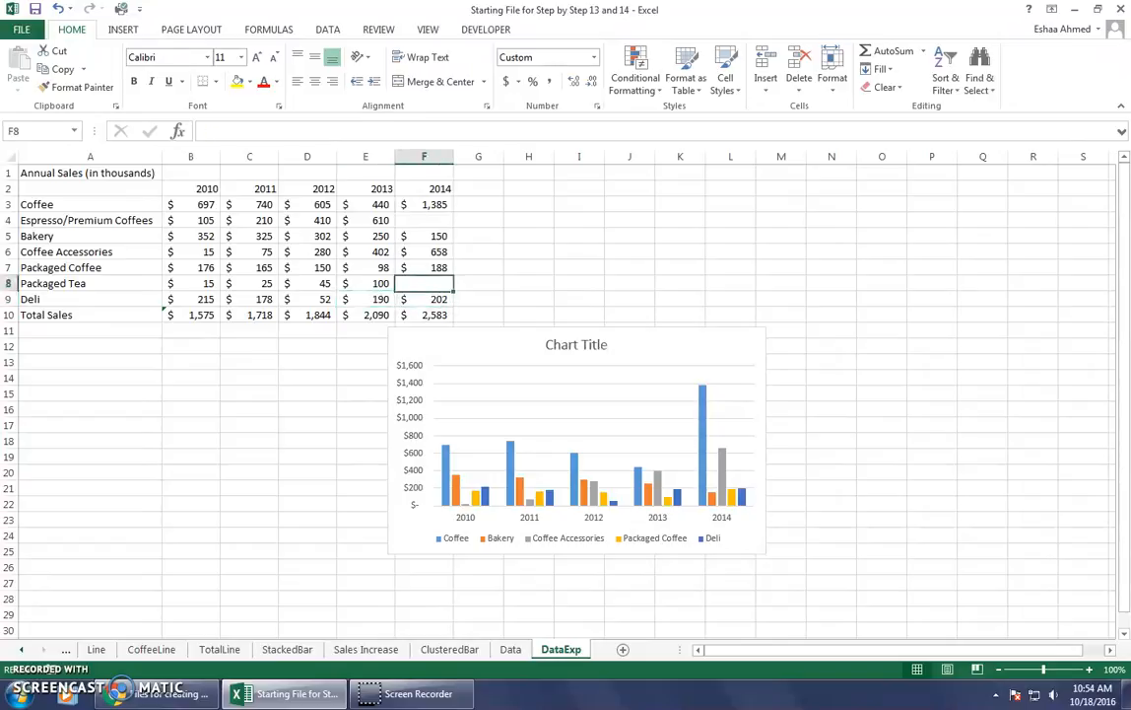
key(Up)
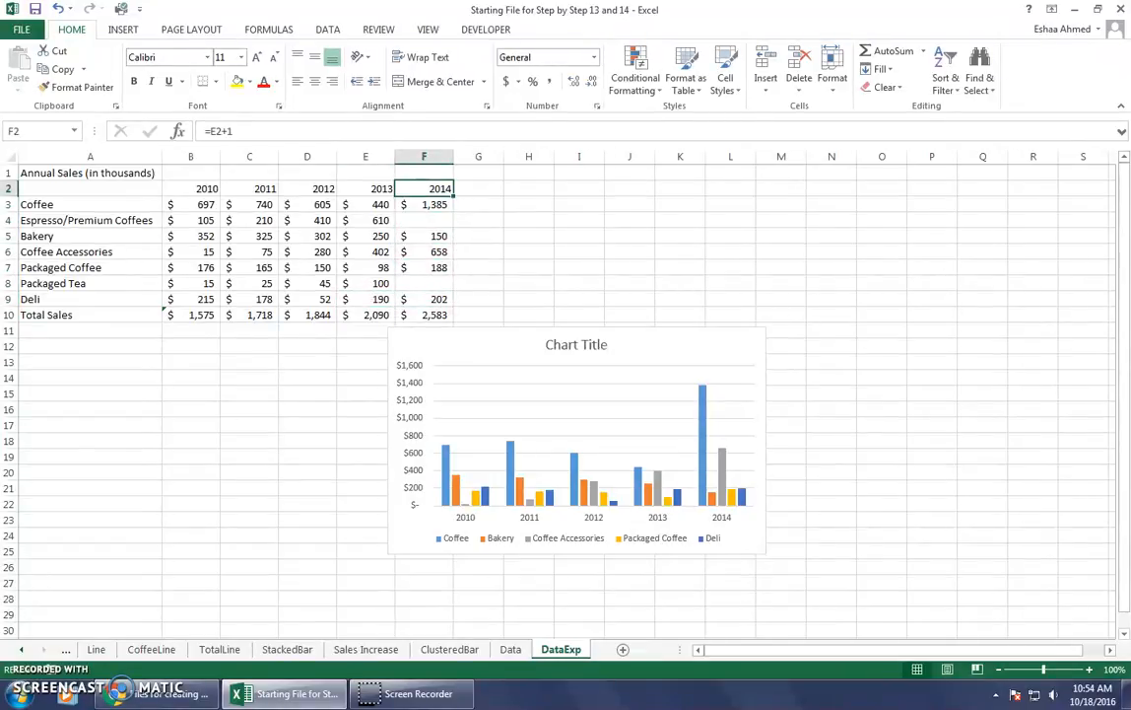
click(434, 204)
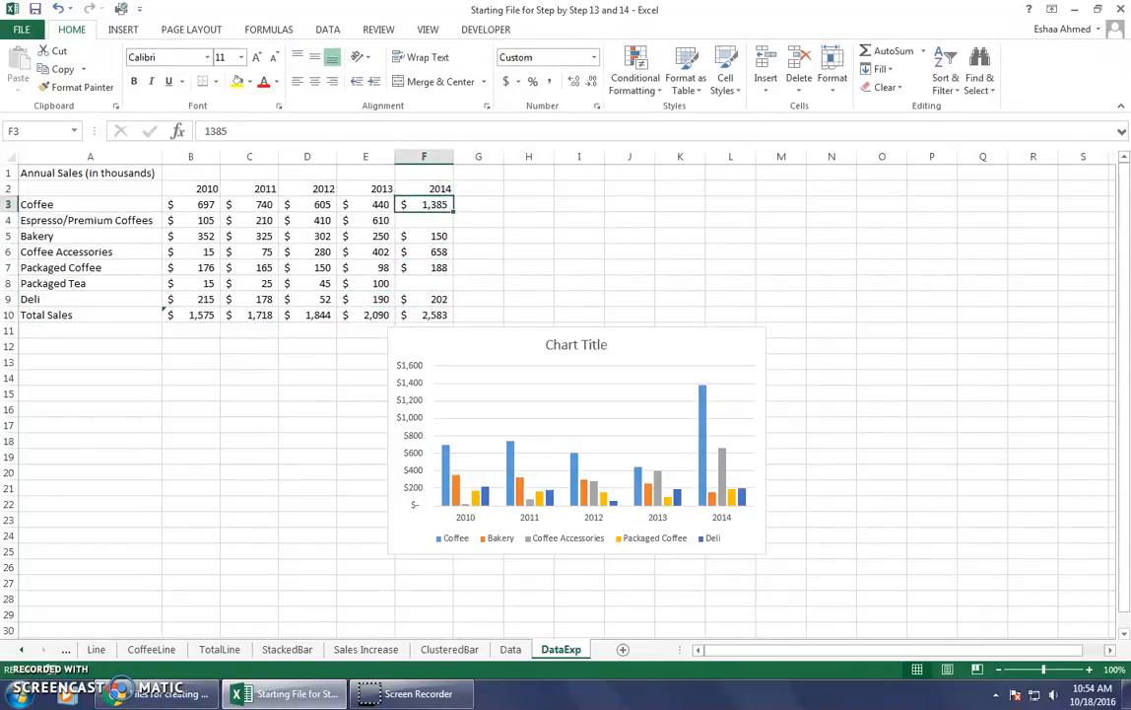
text(2)
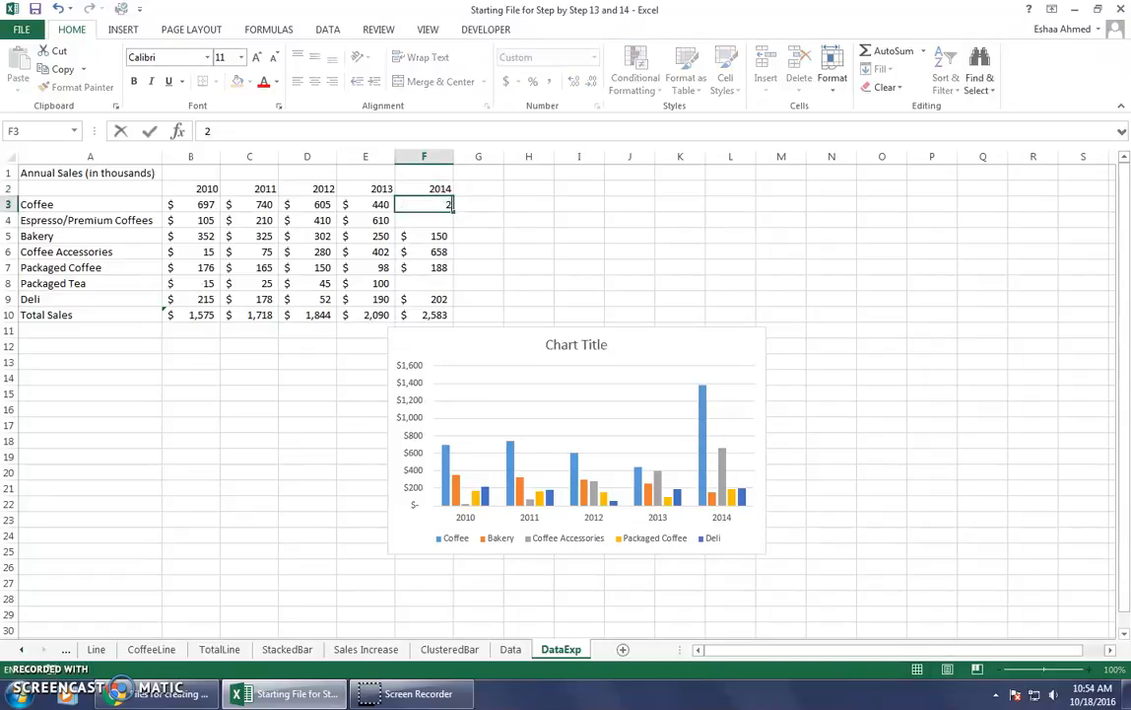
text(75)
key(Return)
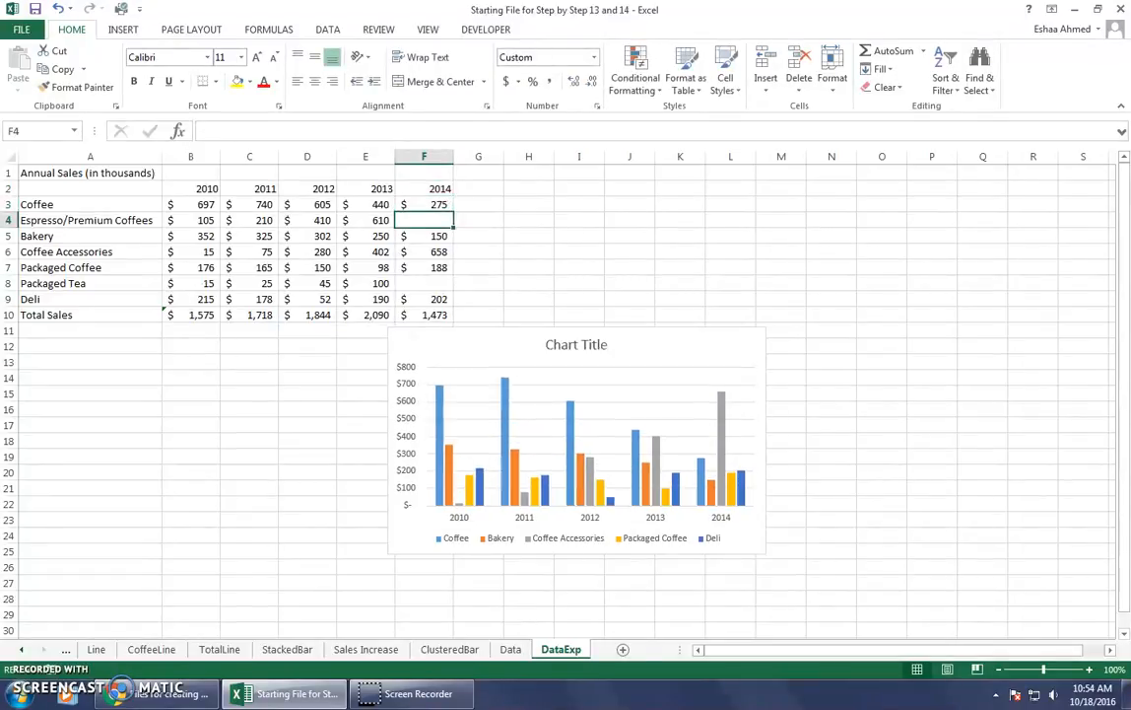
text(810)
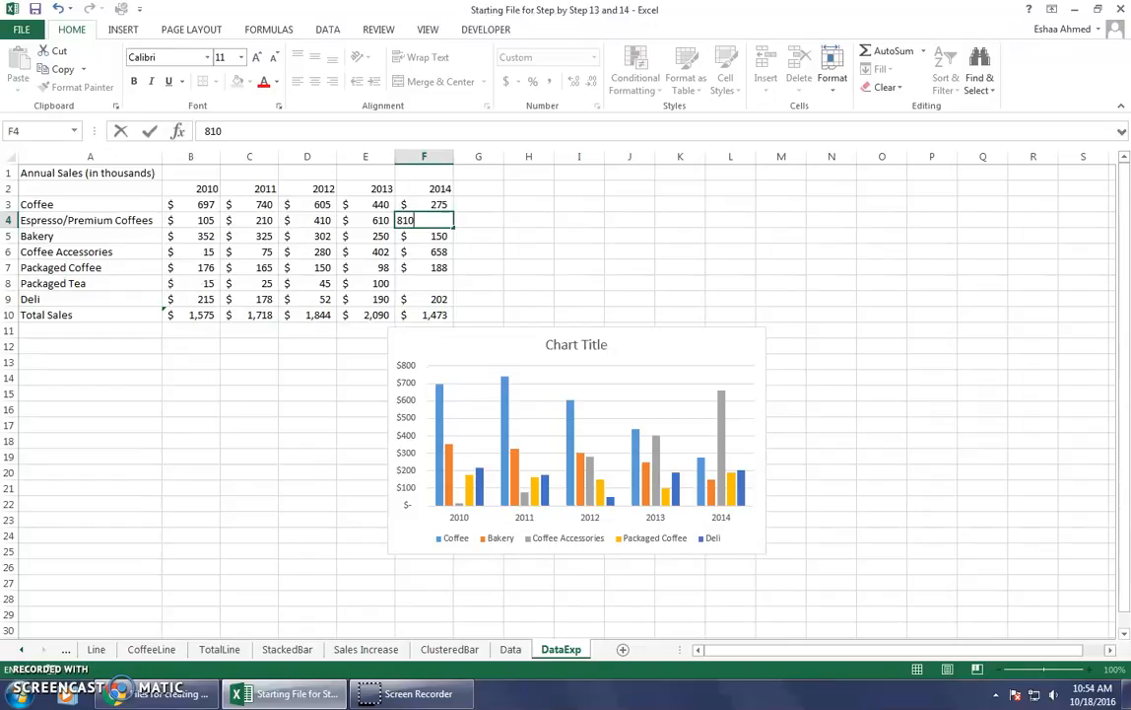
key(Return)
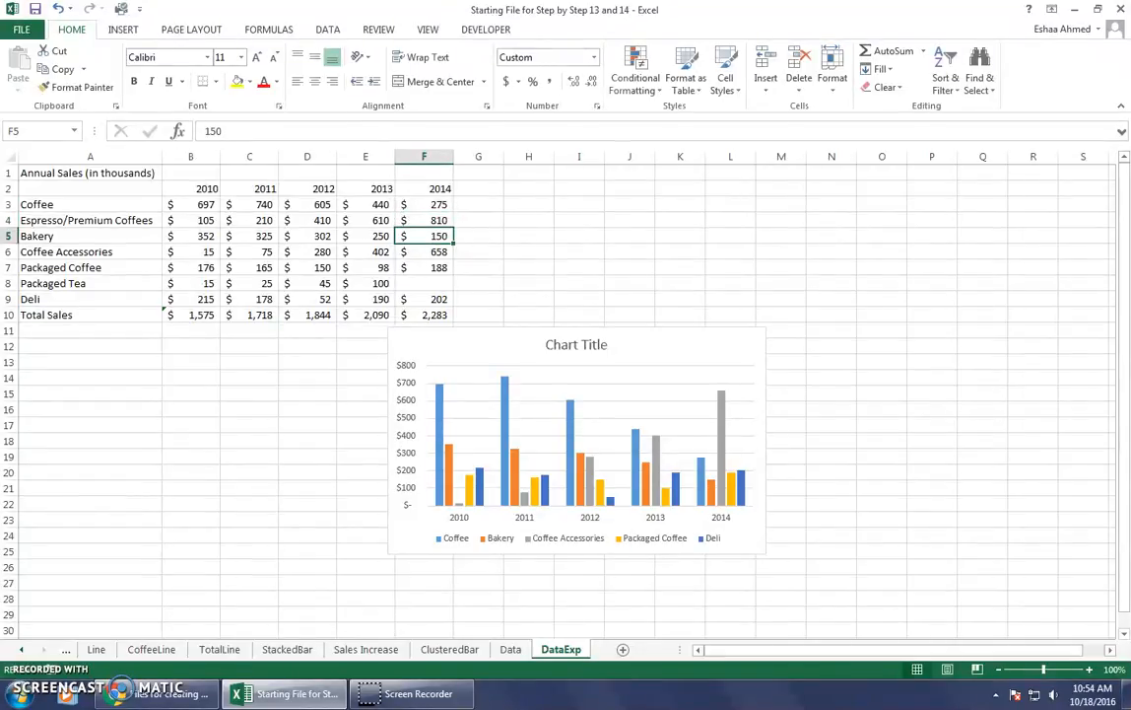
Enter the 2014 sales of 150 for Bakery in F5 and 658 for Coffee Accessories in F6.
text(150)
key(Return)
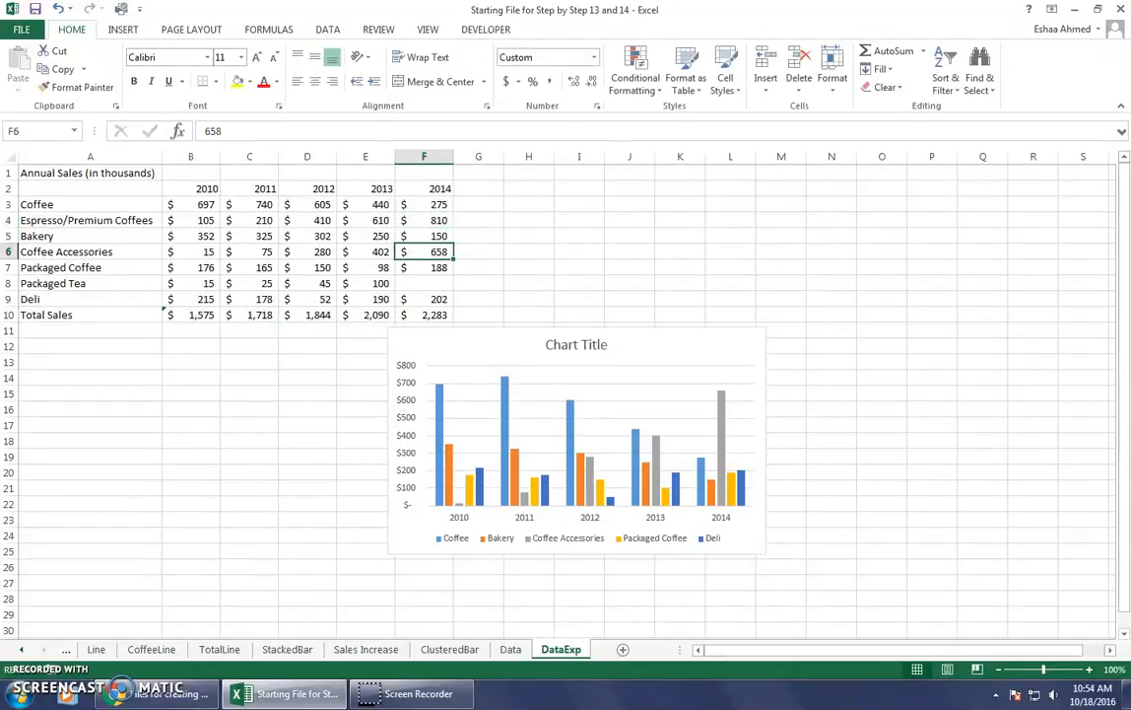
text(658)
key(Return)
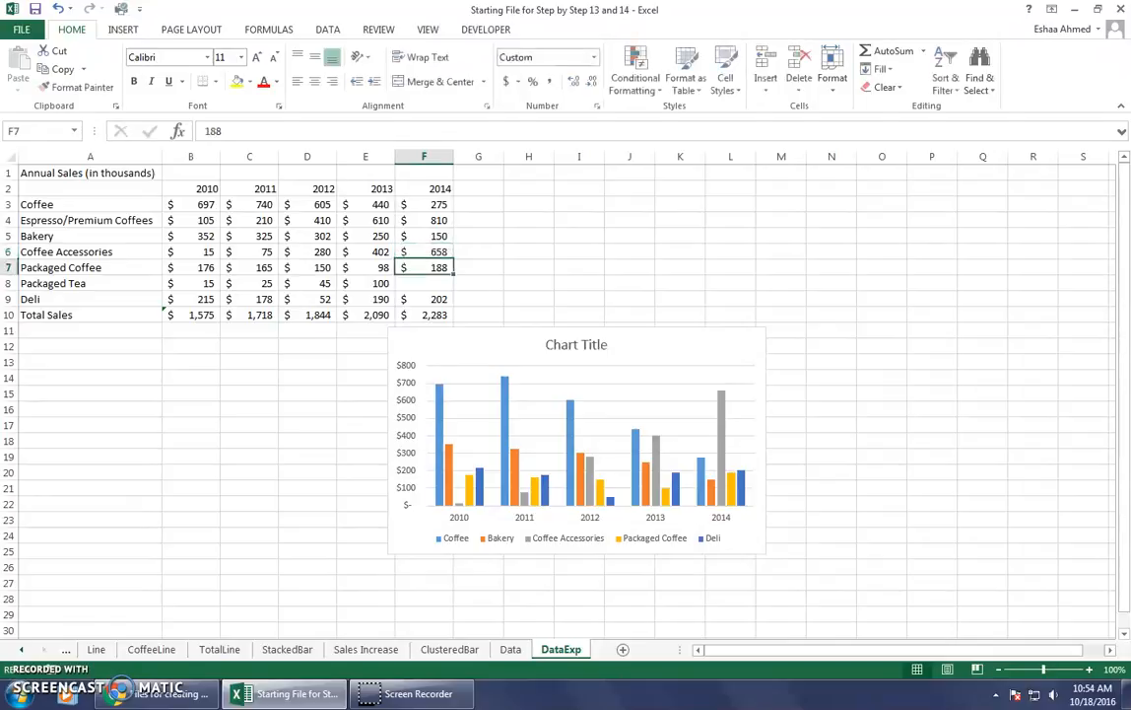
Set the 2014 sales to 38 for Packaged Coffee in F7 and 150 for Packaged Tea in F8.
text(38)
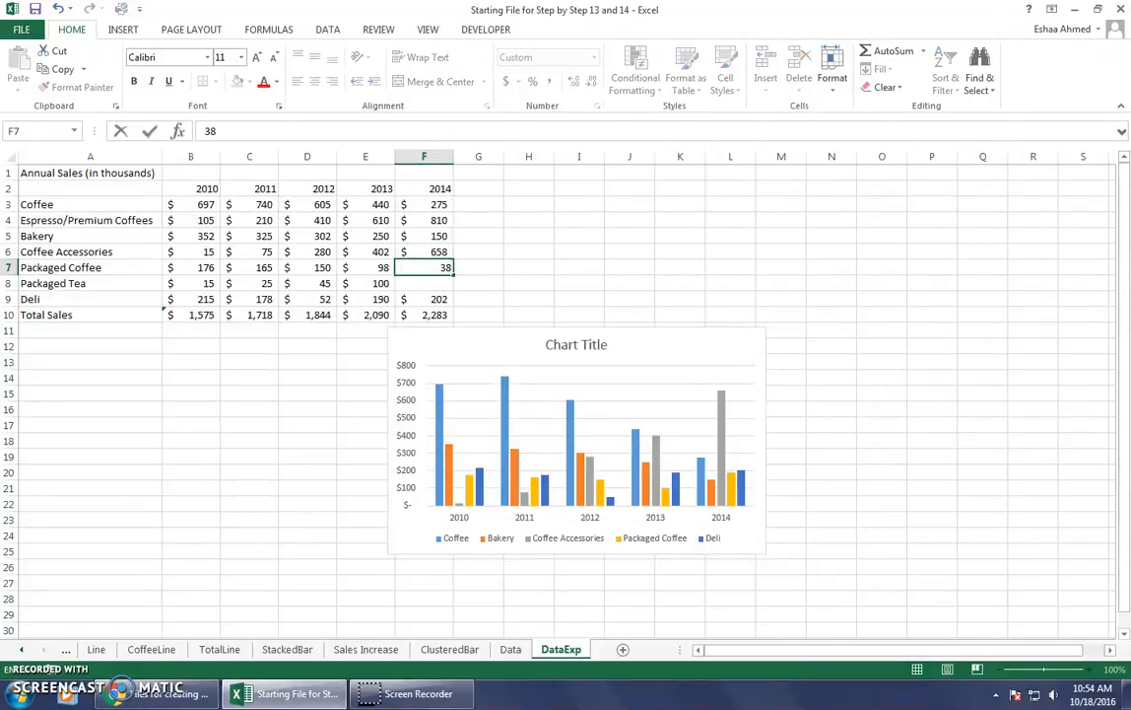
key(Return)
text(150)
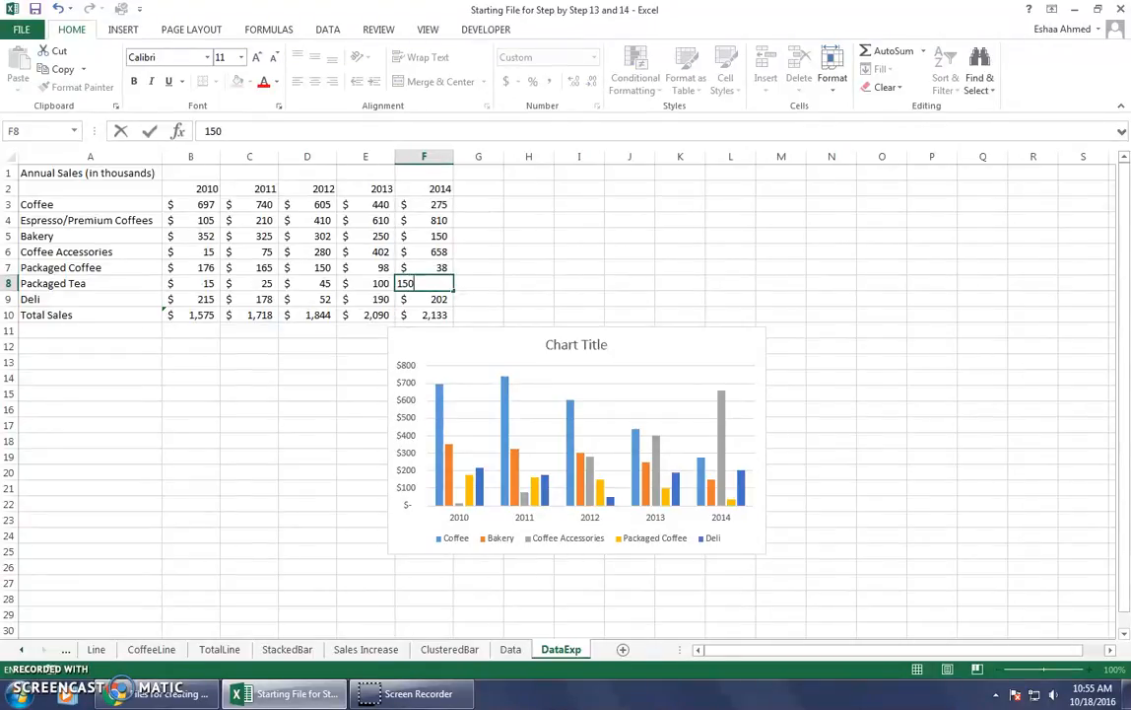
key(Return)
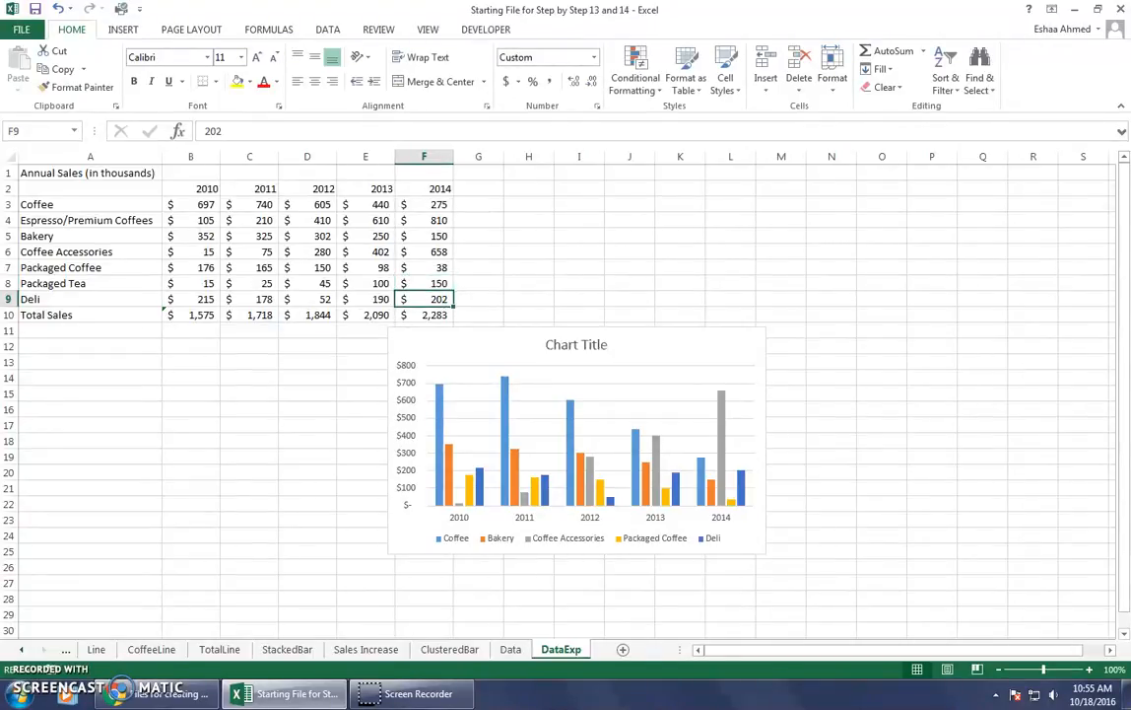
key(Return)
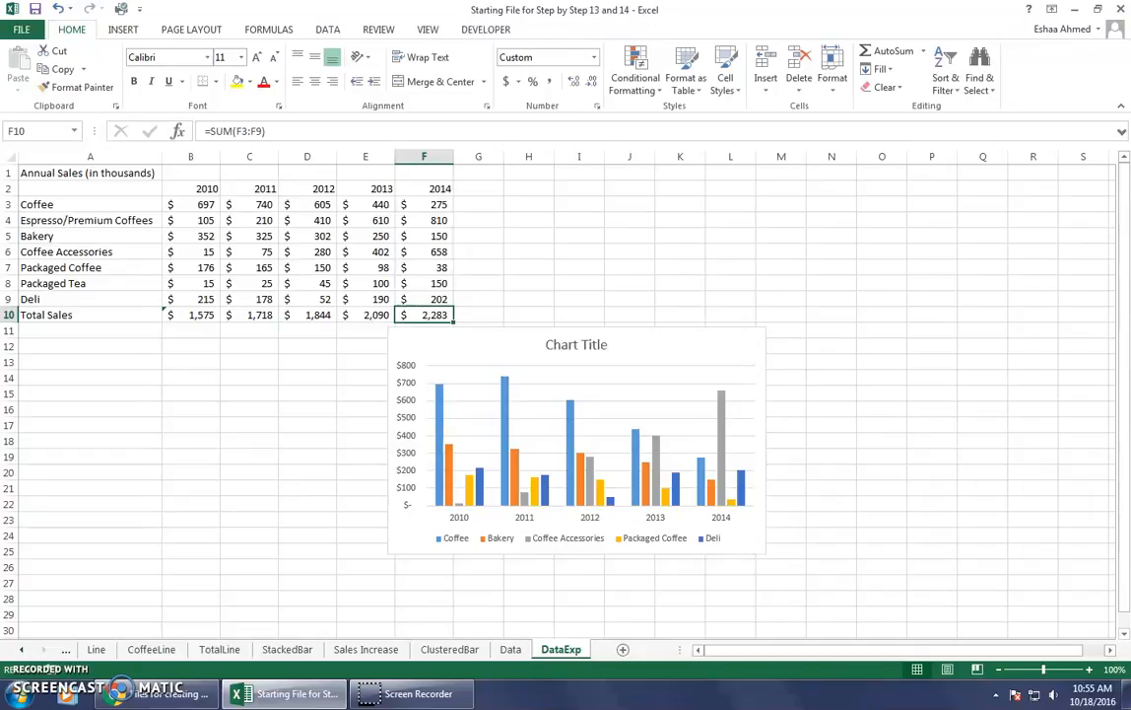
Correct the 2014 sales for Coffee in cell F3 to 575.
key(Up)
key(Up)
key(Up)
key(Up)
key(Up)
key(Up)
key(Up)
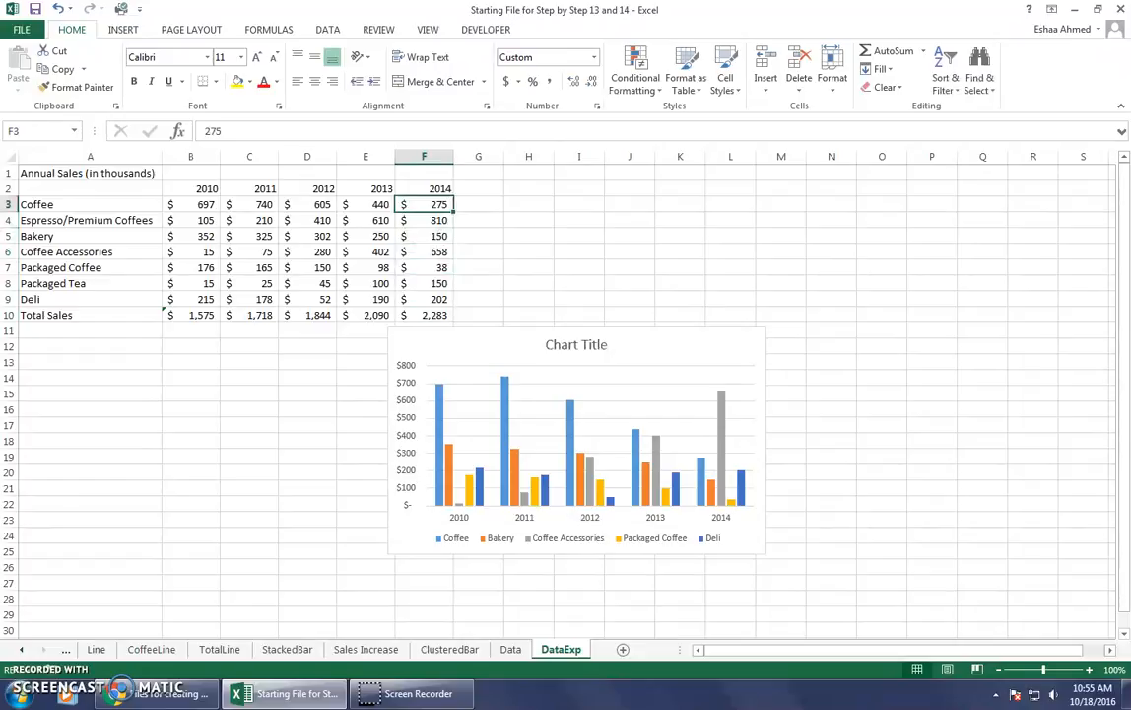
click(219, 132)
key(BackSpace)
key(BackSpace)
key(BackSpace)
text(575)
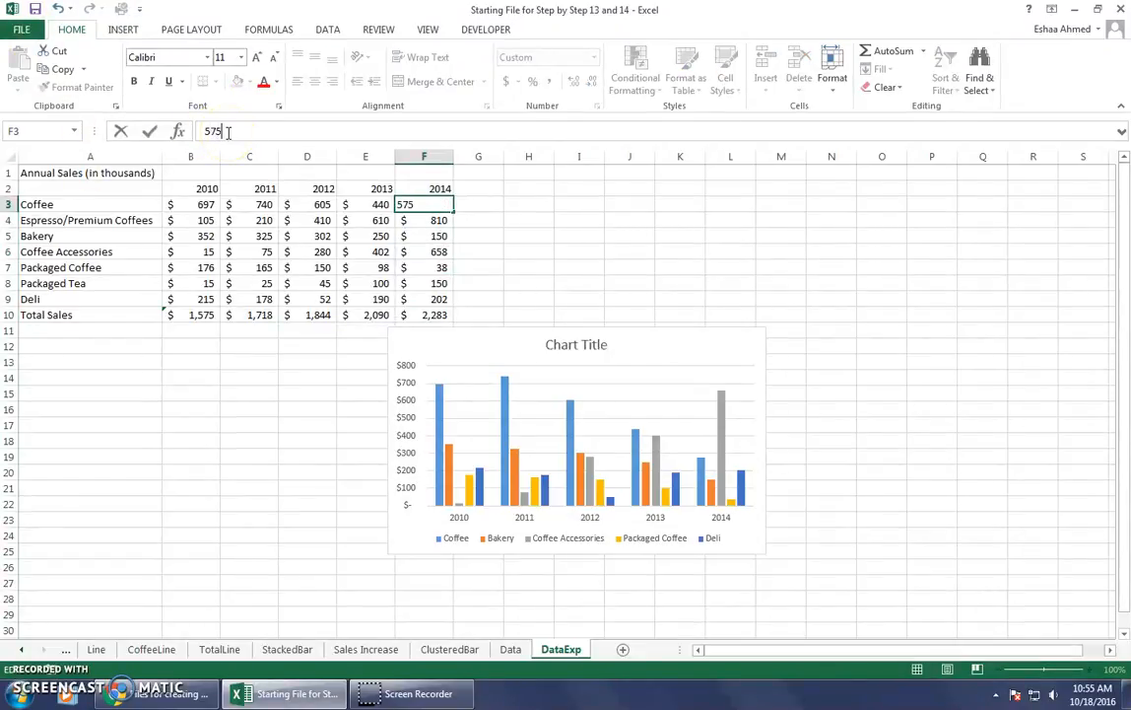
key(Return)
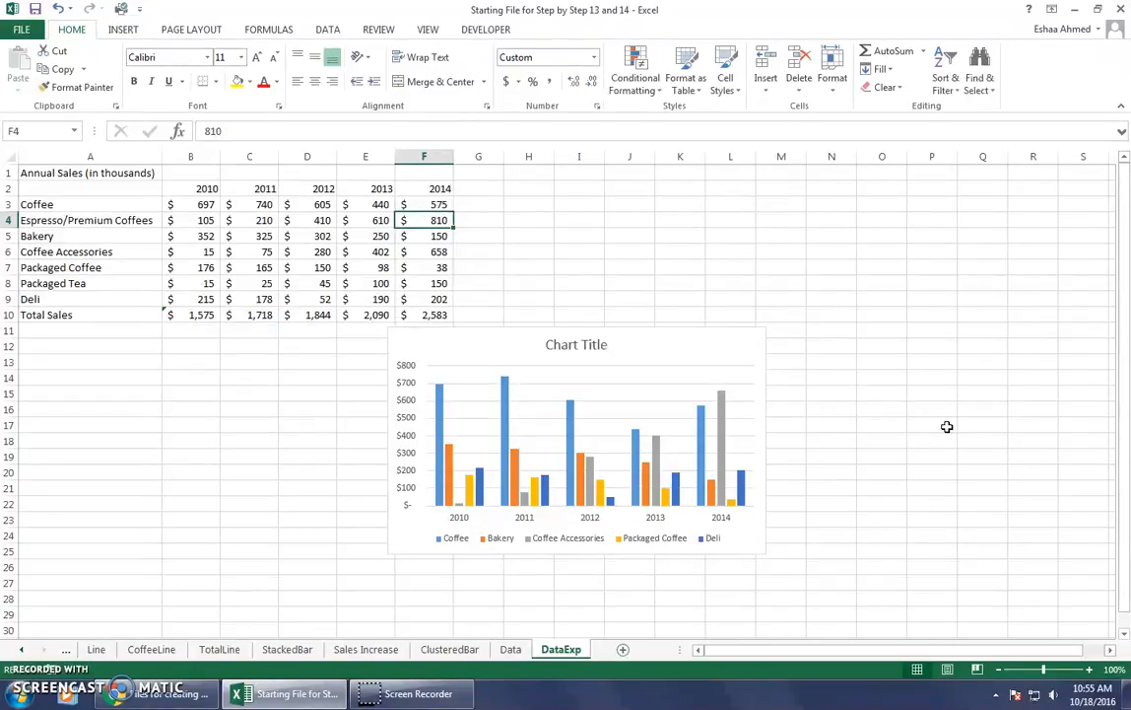
Open the data source settings of the clustered column chart and move the dialog clear of the sales table.
click(885, 458)
right_click(594, 430)
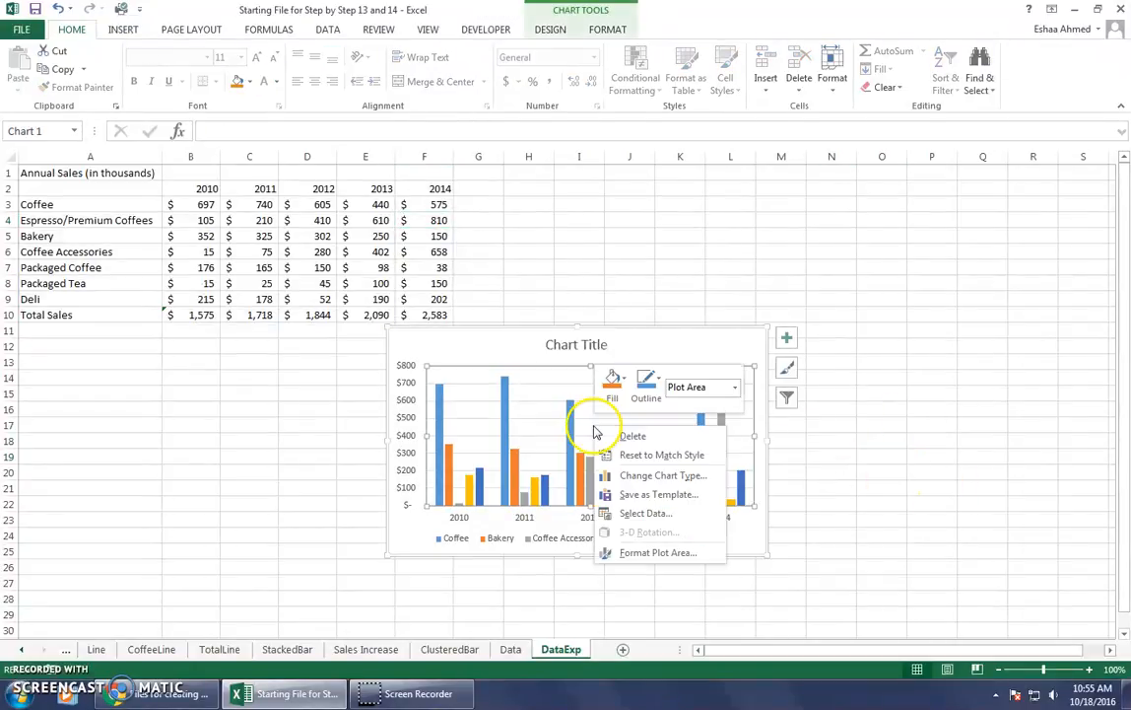
right_click(479, 354)
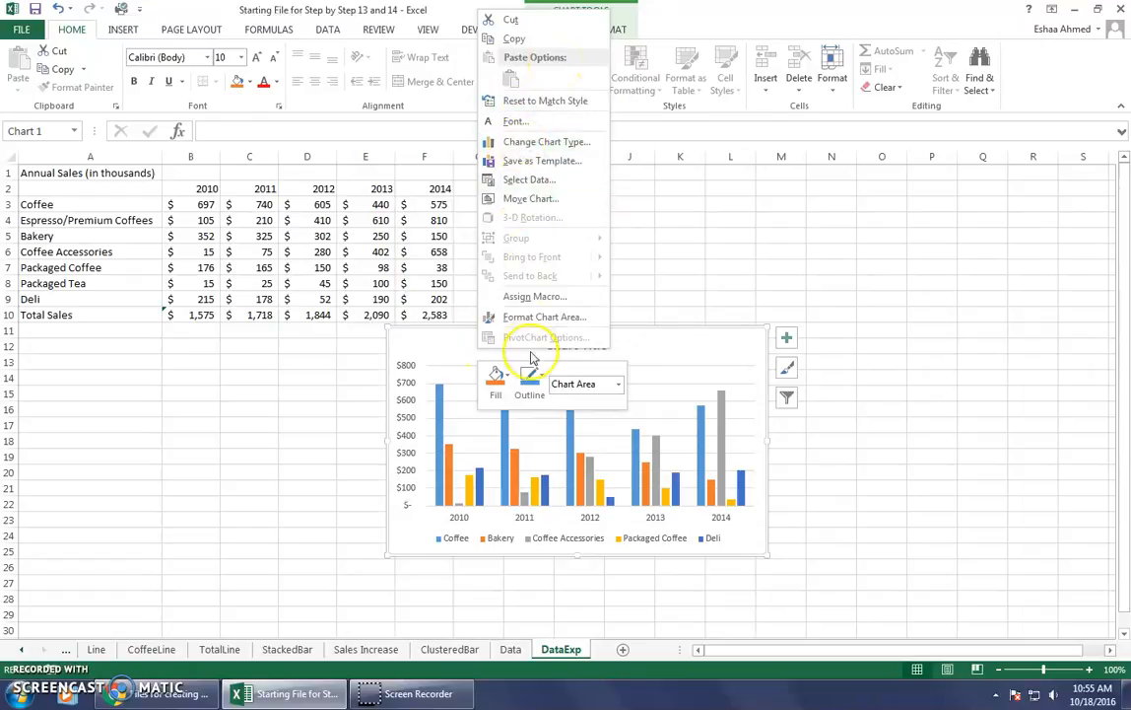
click(516, 183)
drag(592, 14, 800, 200)
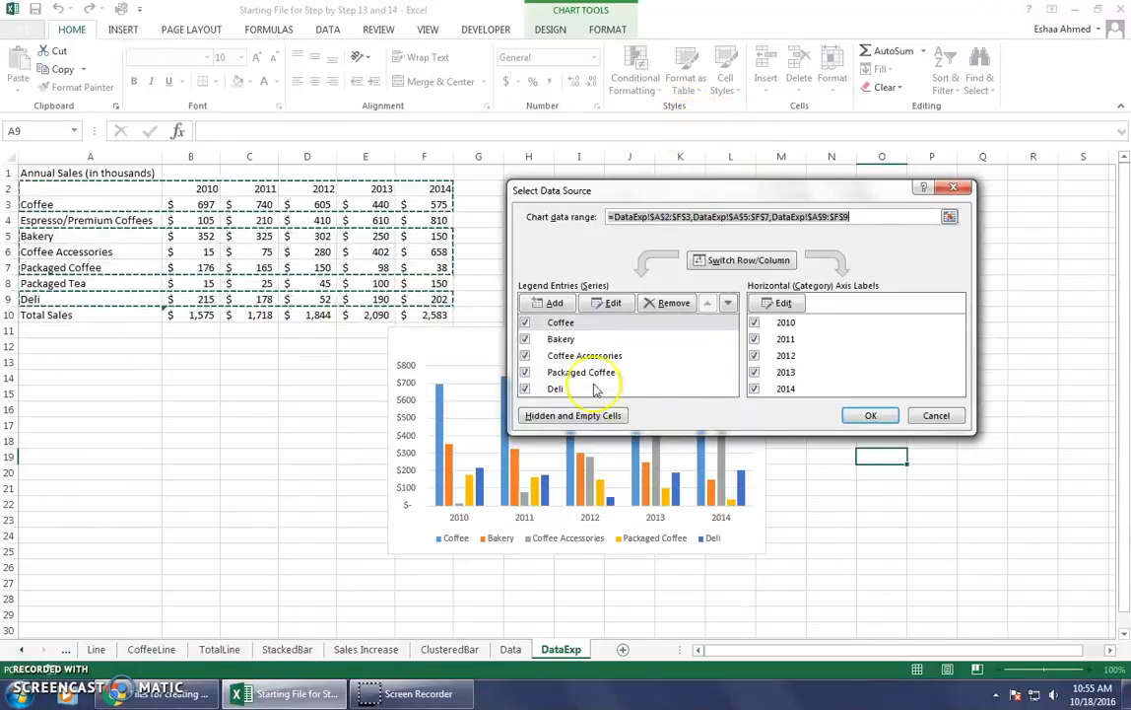
Add a chart series named from cell A4, Espresso/Premium Coffees, with its values taken from B4:F4.
click(540, 305)
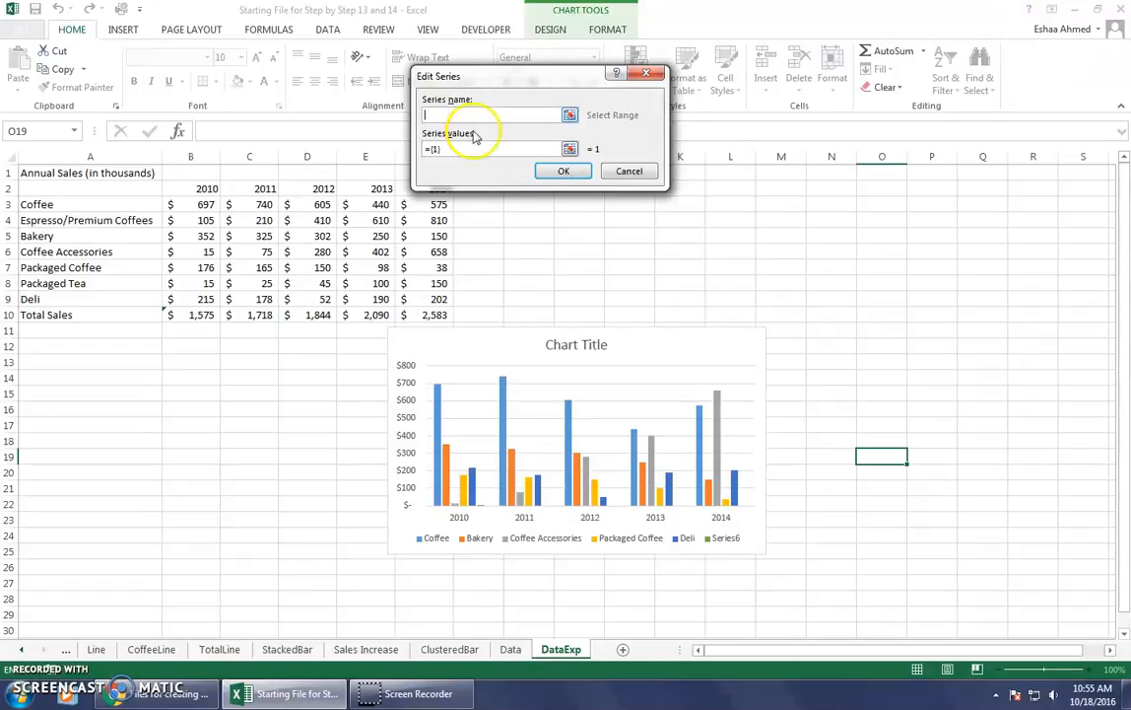
click(51, 220)
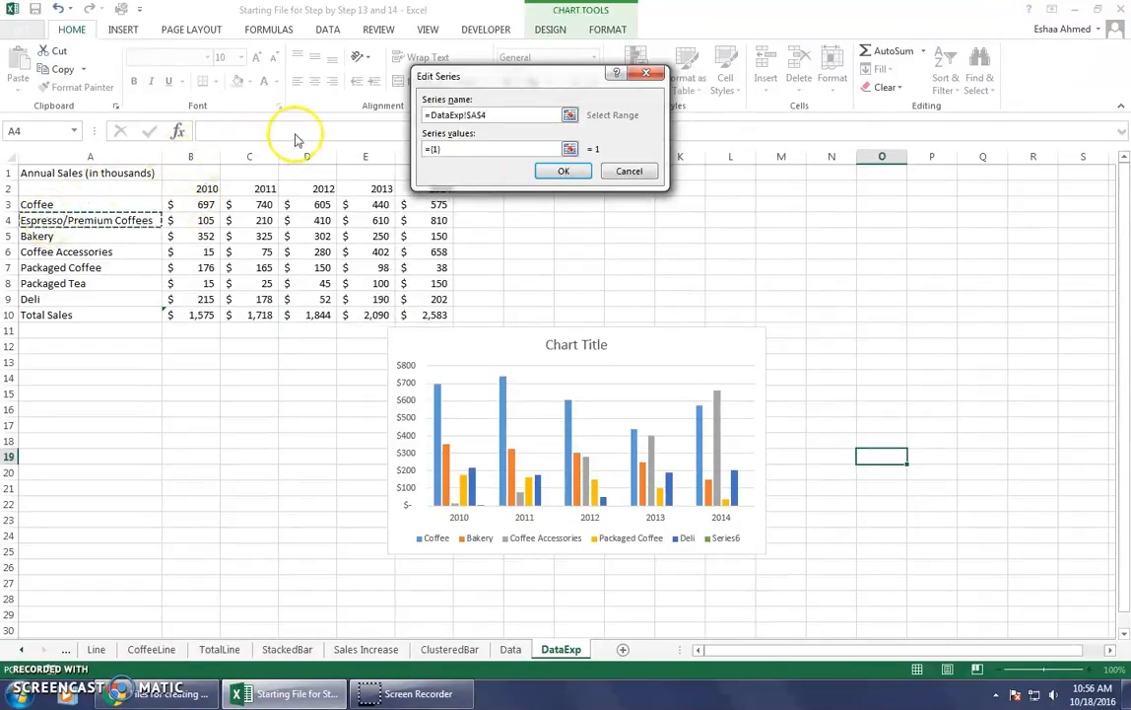
click(467, 148)
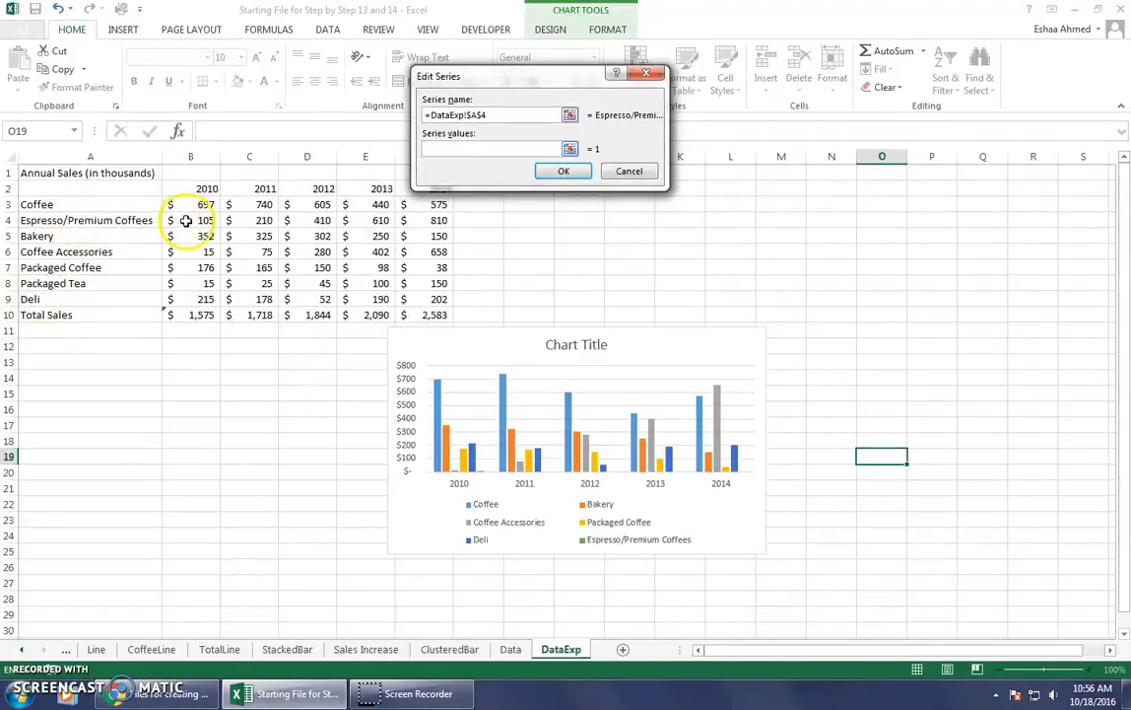
drag(185, 221, 425, 221)
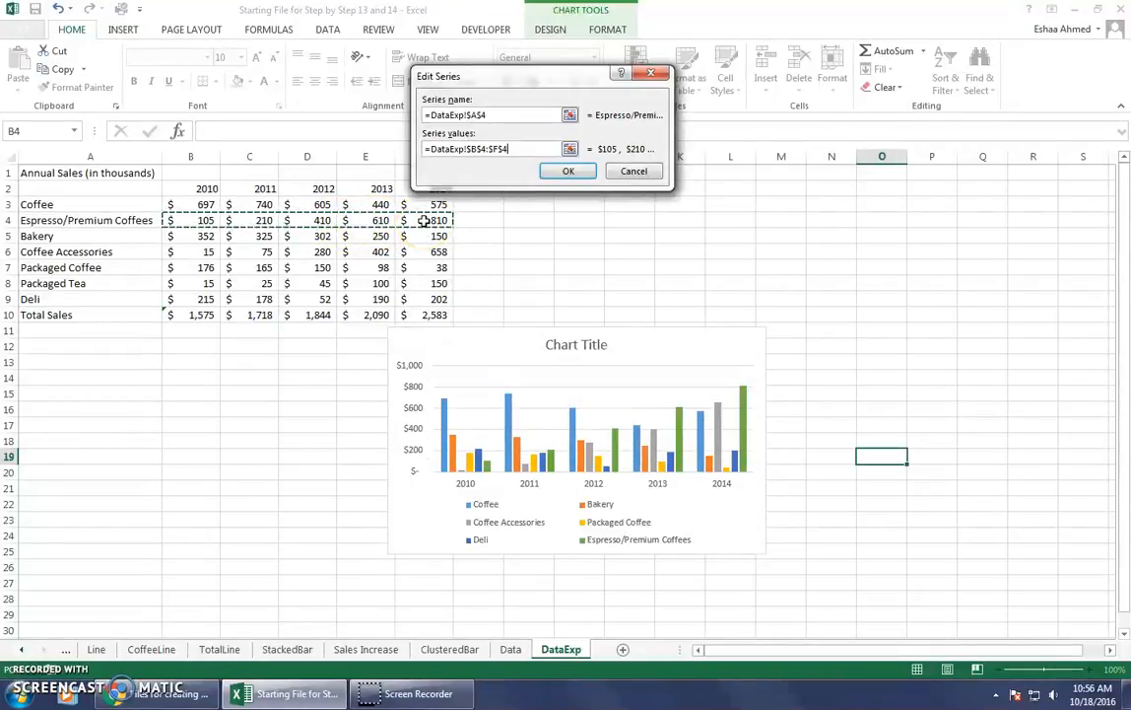
click(567, 170)
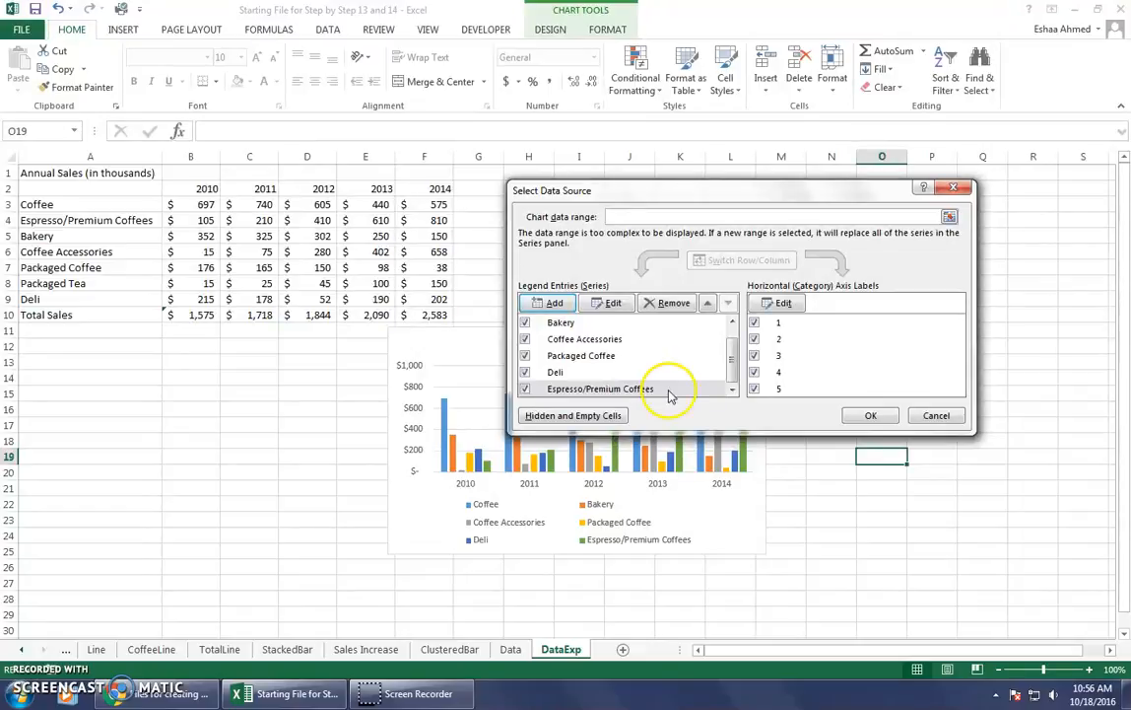
Move the Espresso/Premium Coffees series up in the legend entries so it sits directly below Coffee.
click(627, 391)
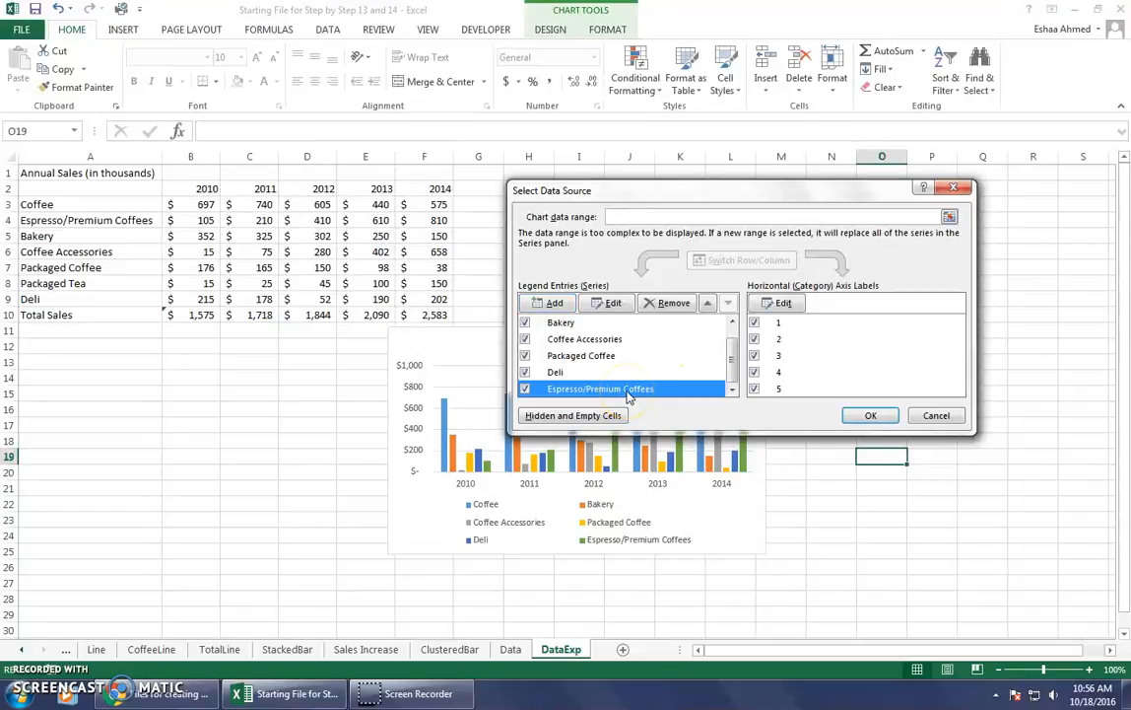
click(710, 305)
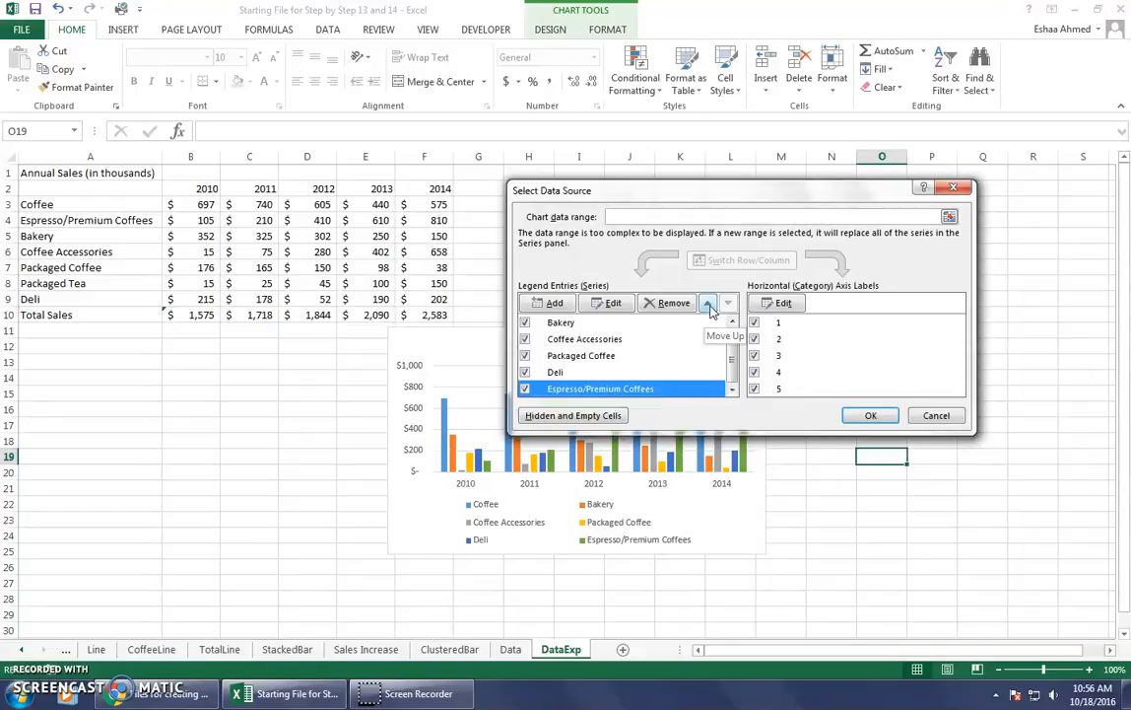
click(707, 303)
click(707, 304)
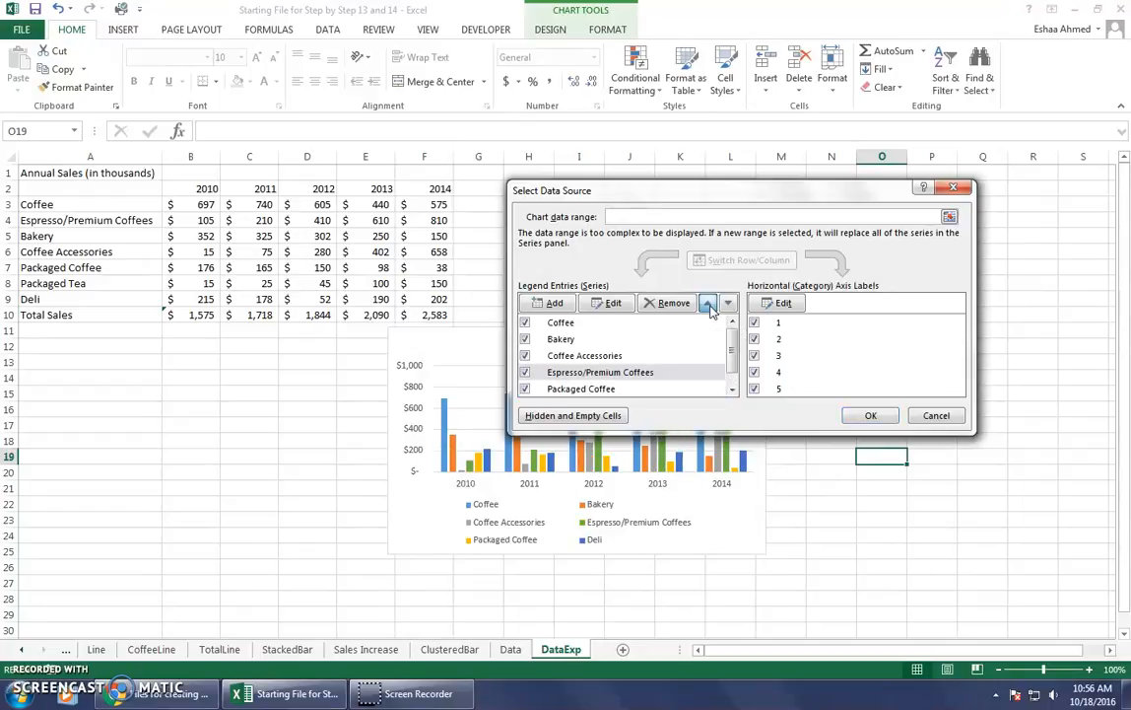
click(707, 304)
click(708, 303)
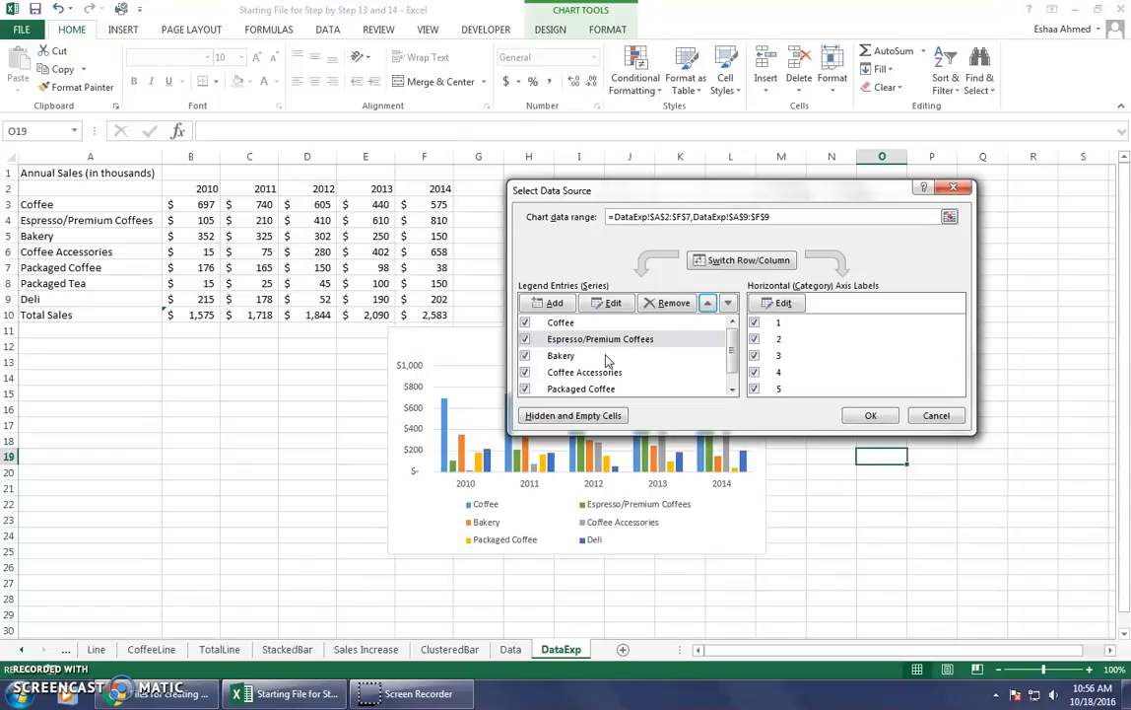
click(618, 340)
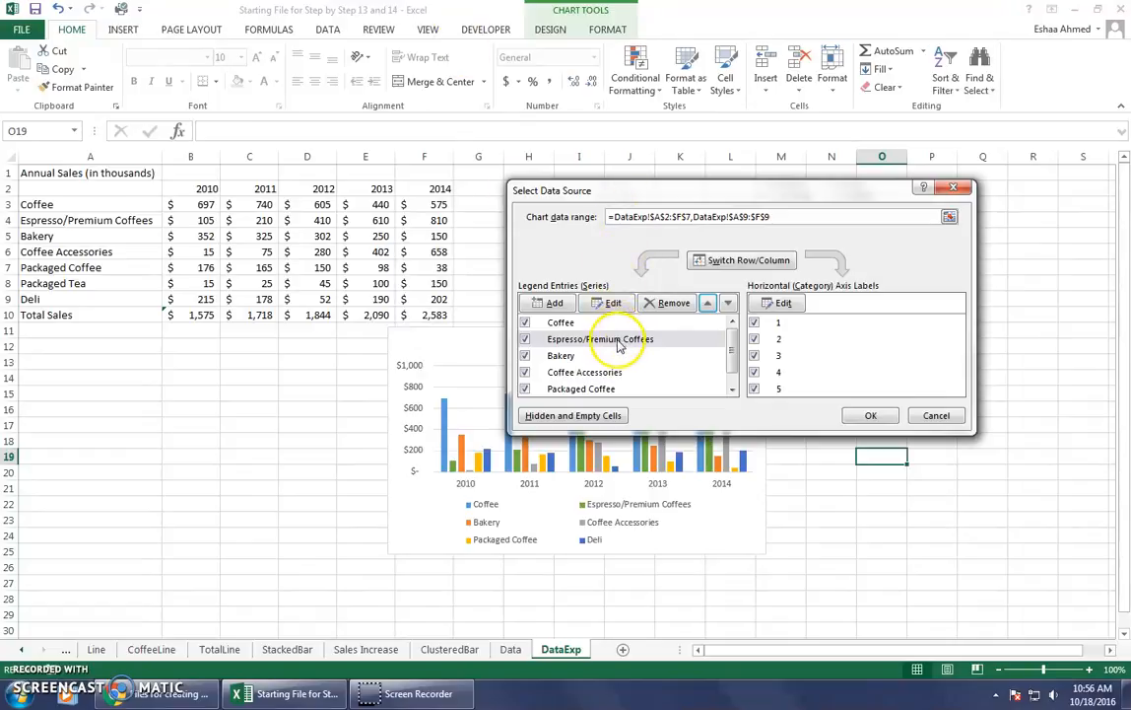
click(545, 302)
click(500, 111)
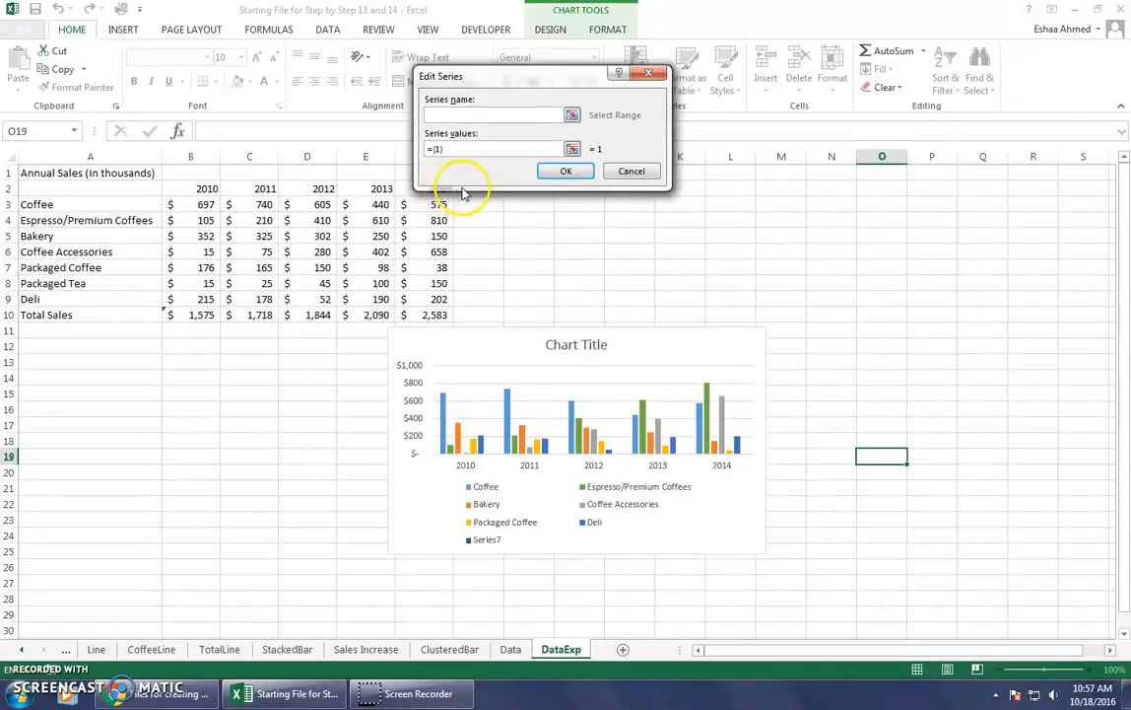
click(631, 173)
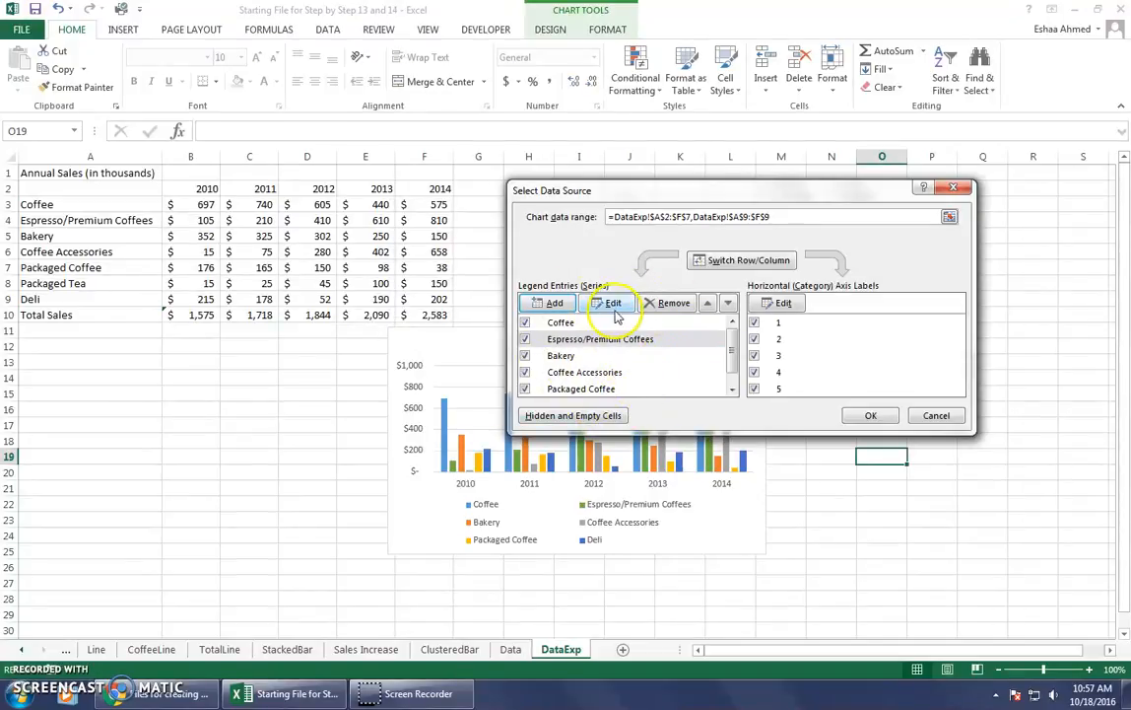
Add a chart series named from cell A8, Packaged Tea, with its values taken from B8:F8.
click(552, 302)
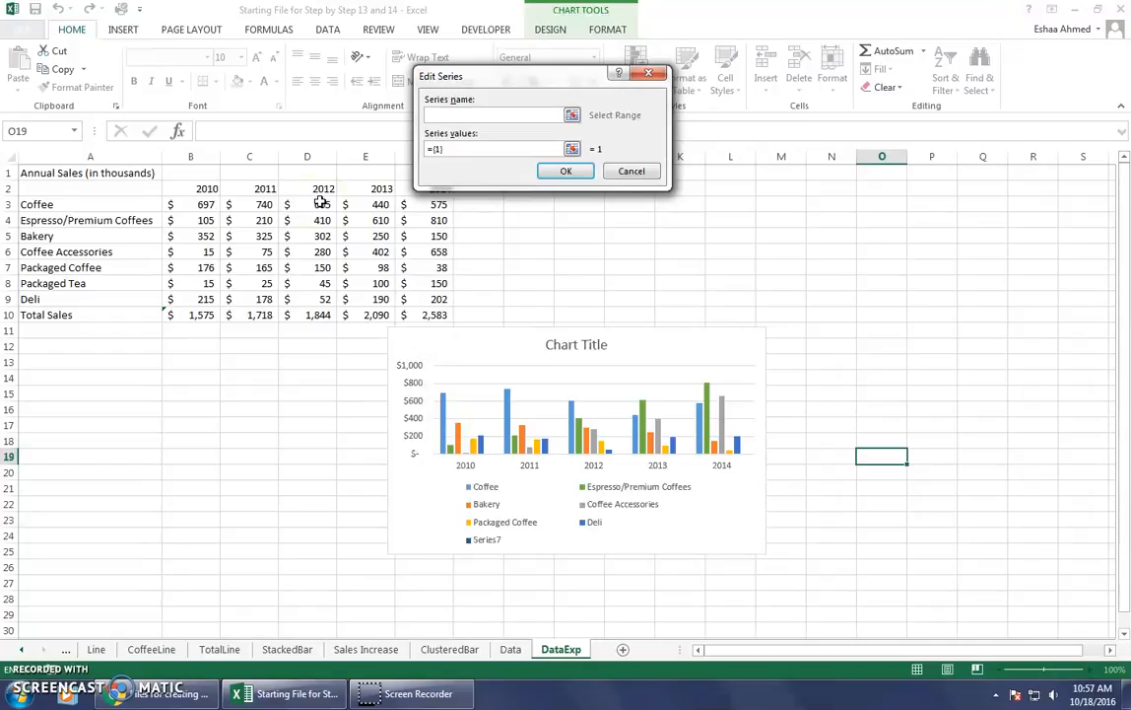
click(77, 298)
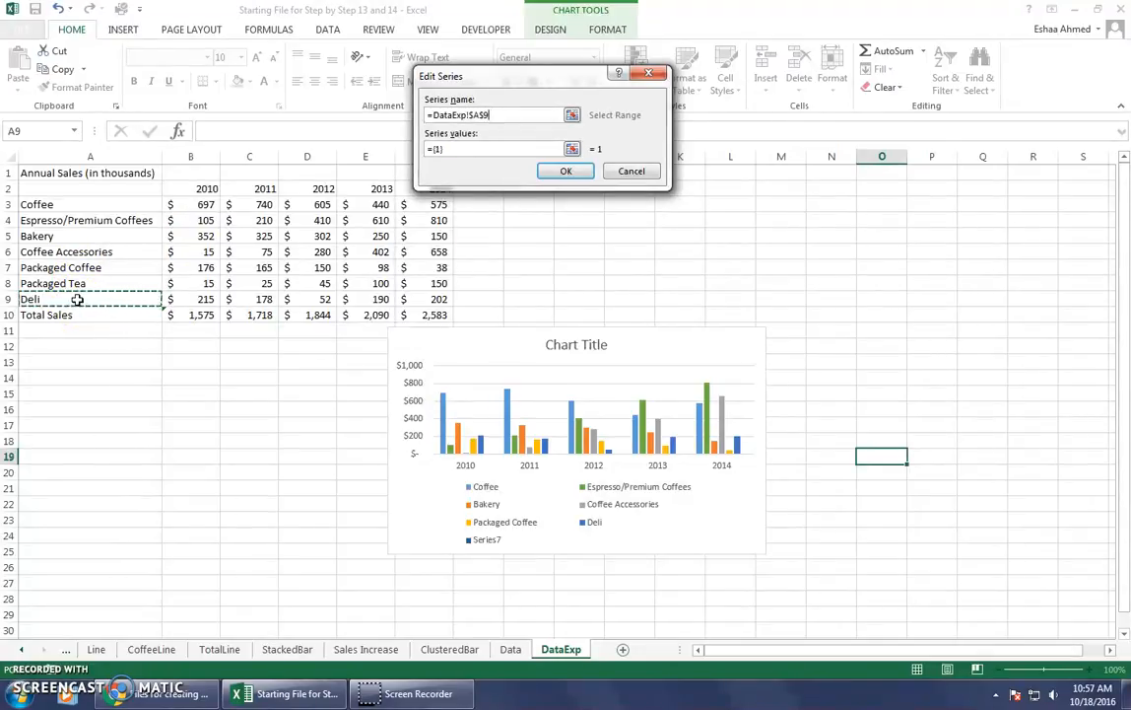
click(79, 284)
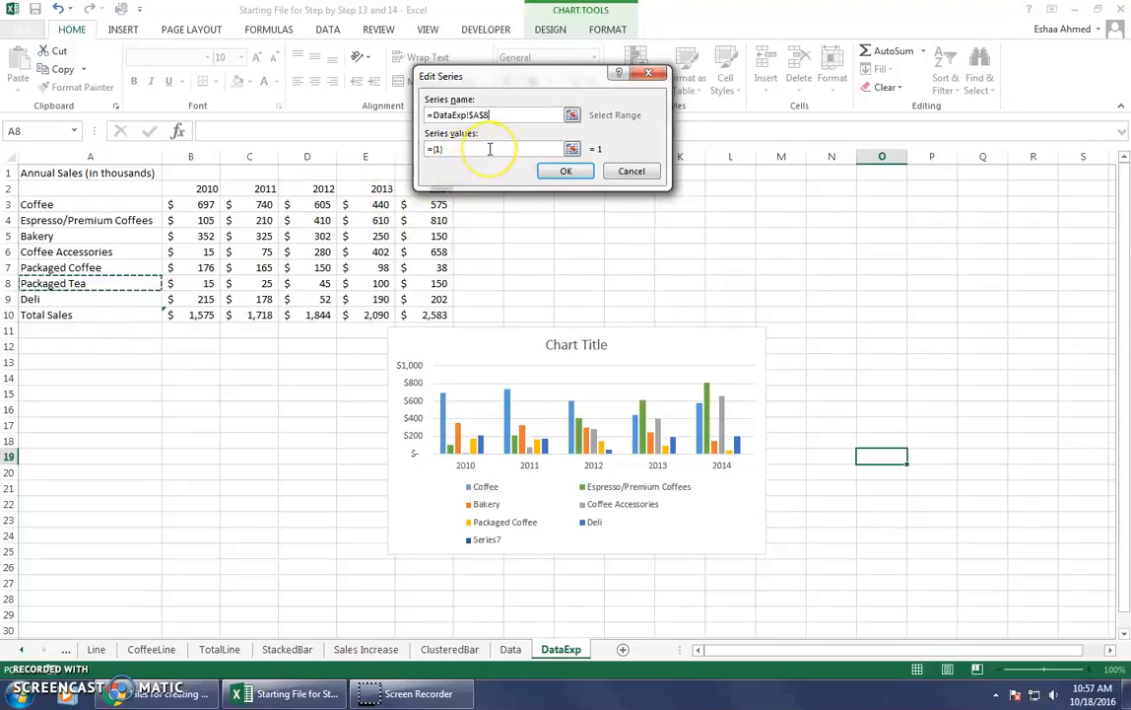
click(490, 148)
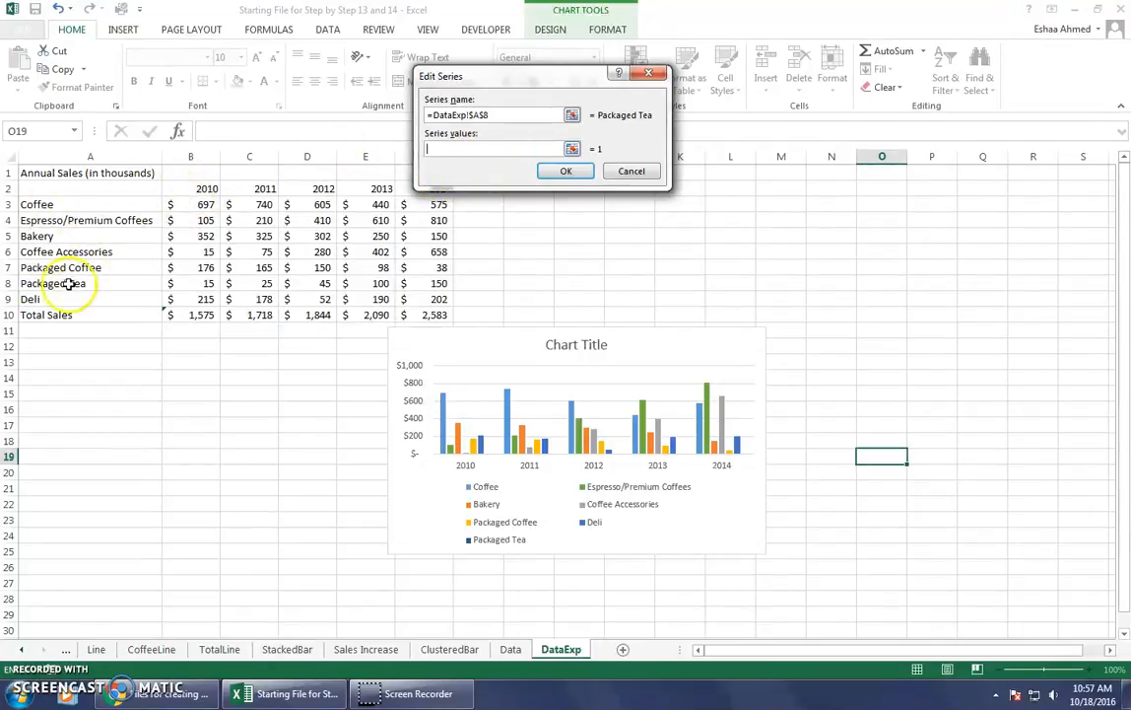
click(183, 285)
drag(207, 285, 335, 283)
drag(210, 286, 431, 286)
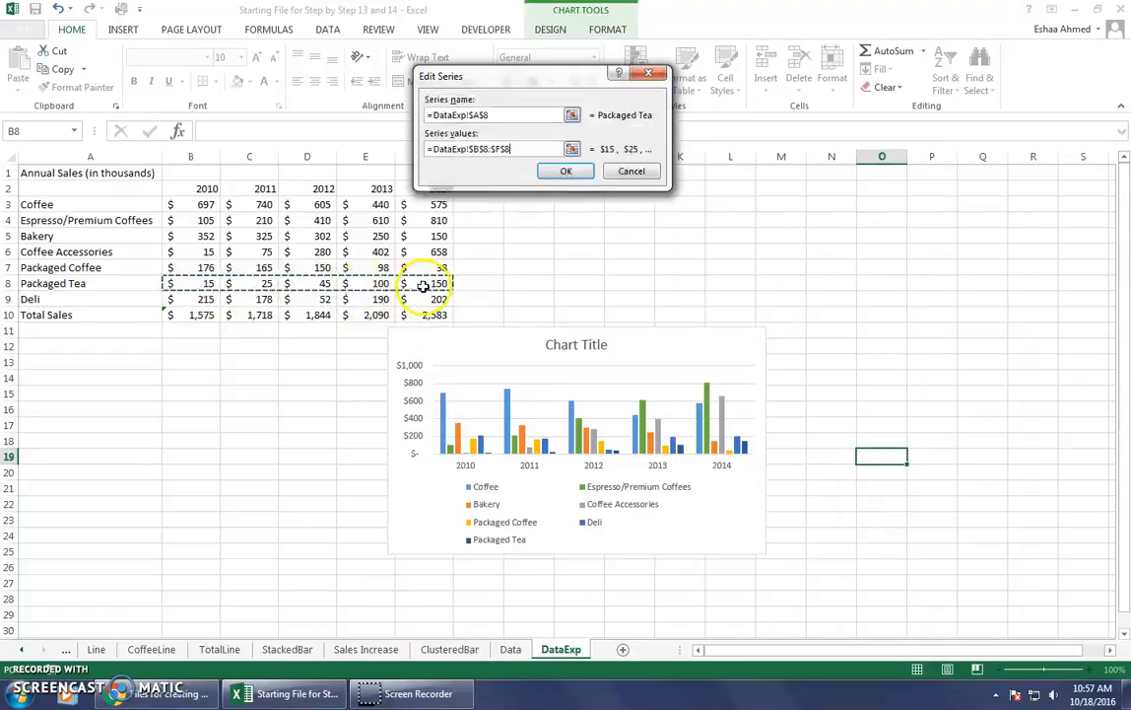
click(506, 377)
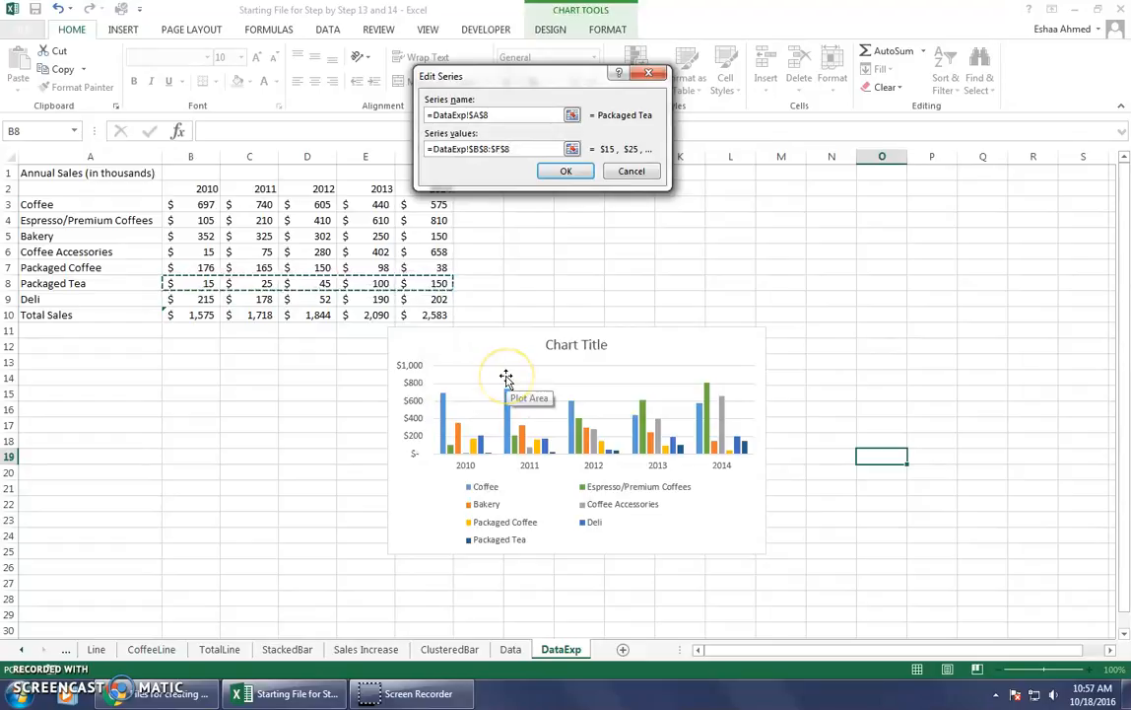
click(567, 172)
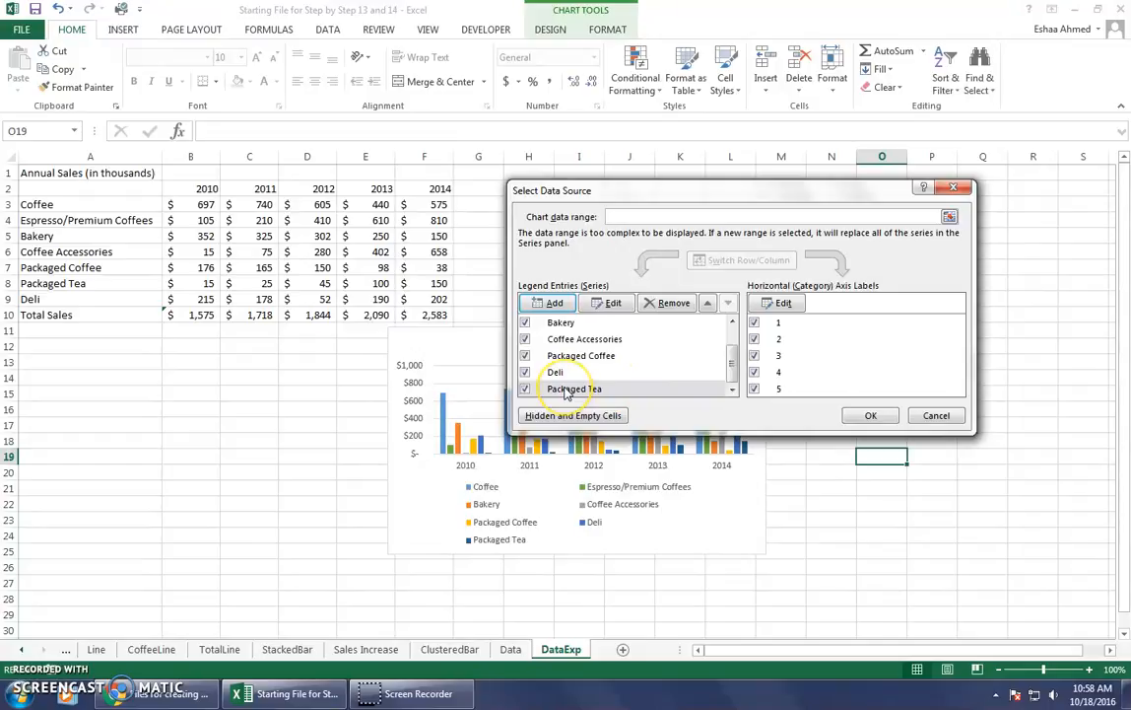
Move the Packaged Tea series up directly above Deli in the legend entries, then apply the data source changes and deselect the chart.
click(708, 303)
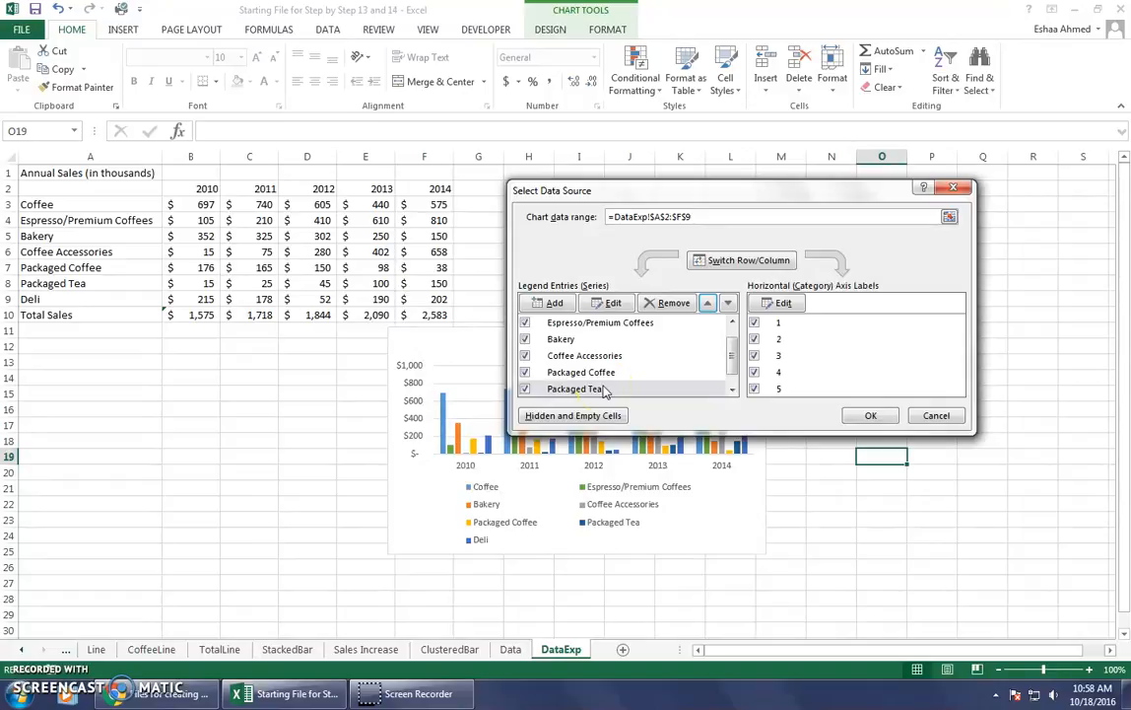
click(871, 414)
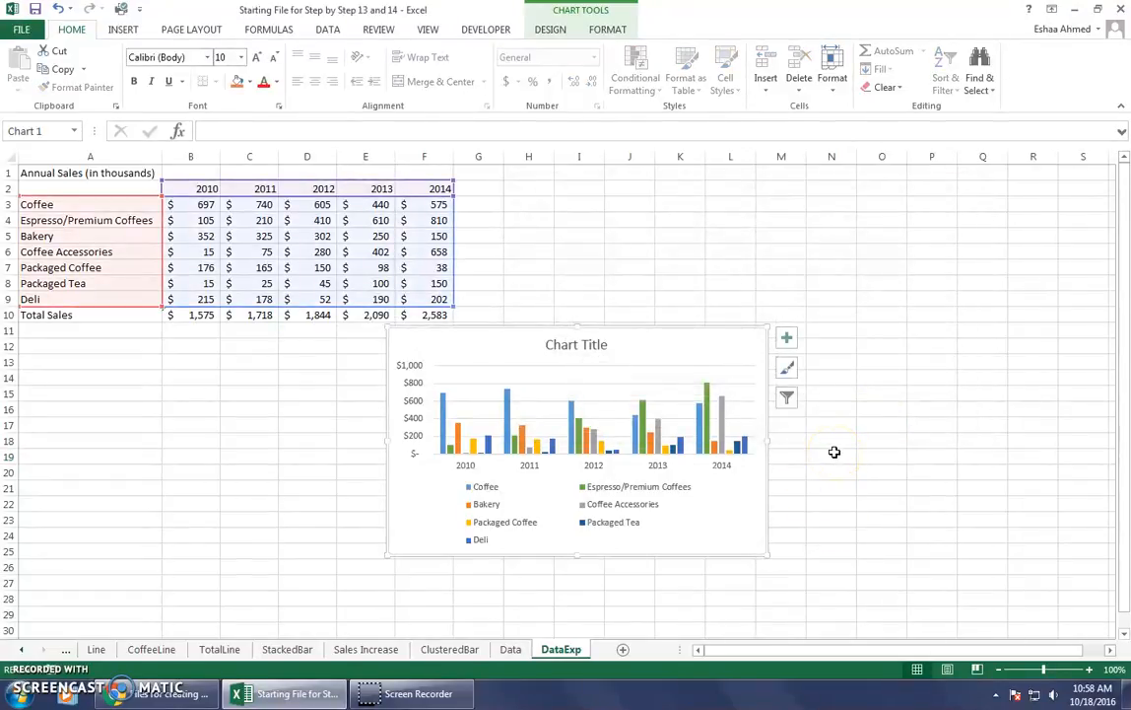
click(833, 452)
click(829, 470)
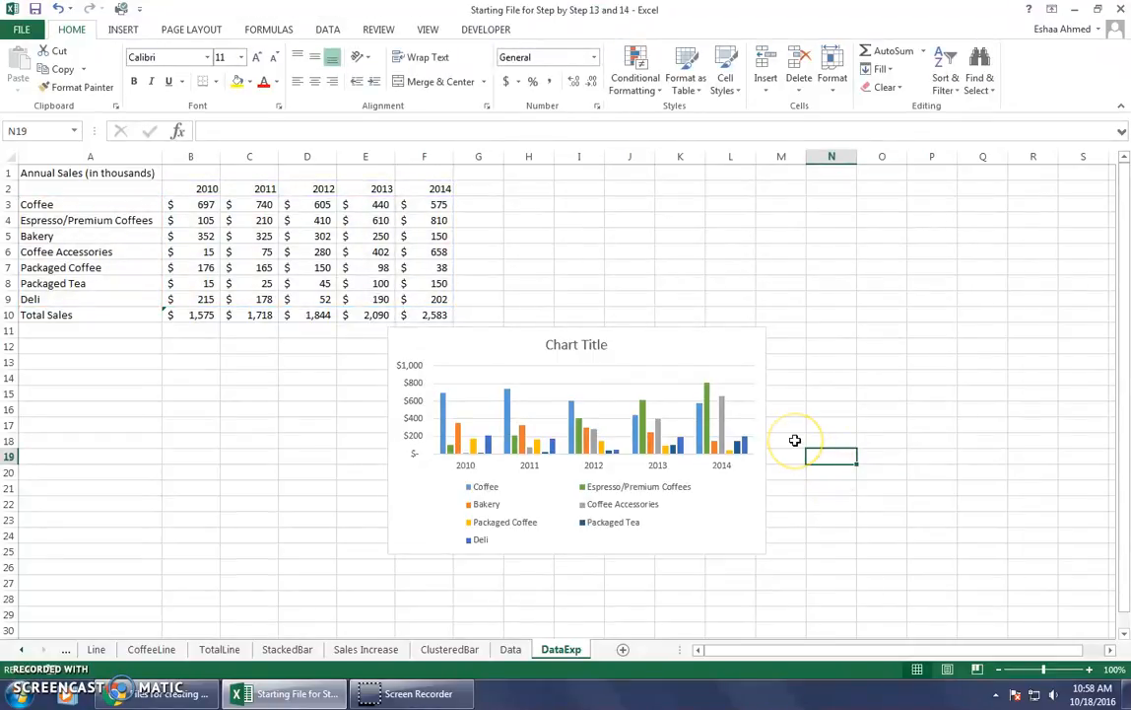